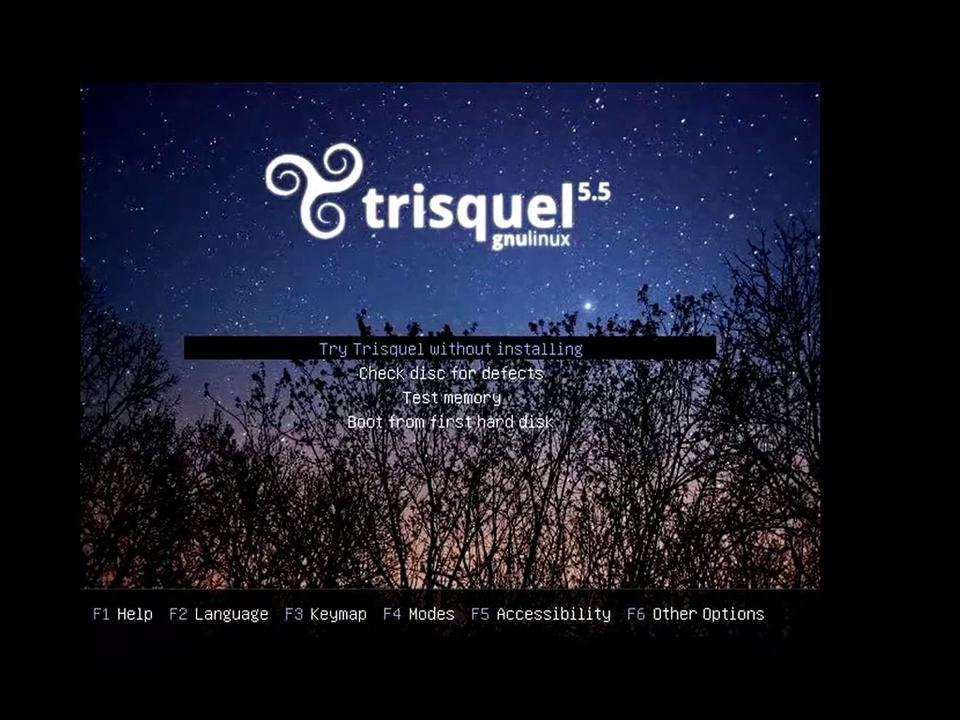
# Examine the boot screen's help, keymap, modes, accessibility and other boot options without changing any of them.
pyautogui.press('F1')
pyautogui.press('Escape')
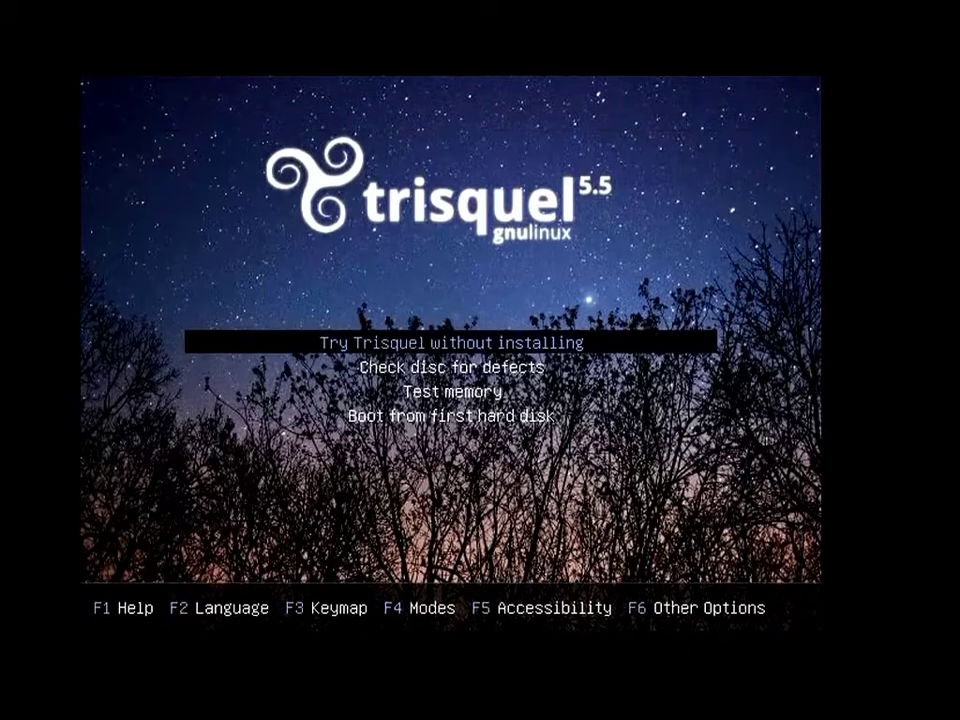
pyautogui.press('F3')
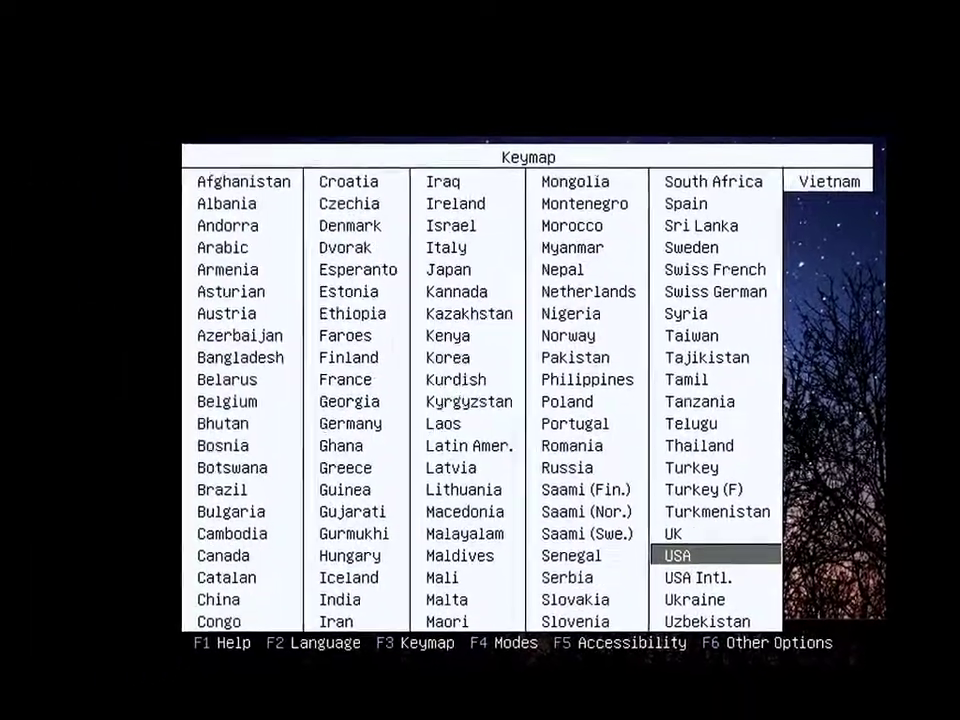
pyautogui.press('Escape')
pyautogui.press('F4')
pyautogui.press('Escape')
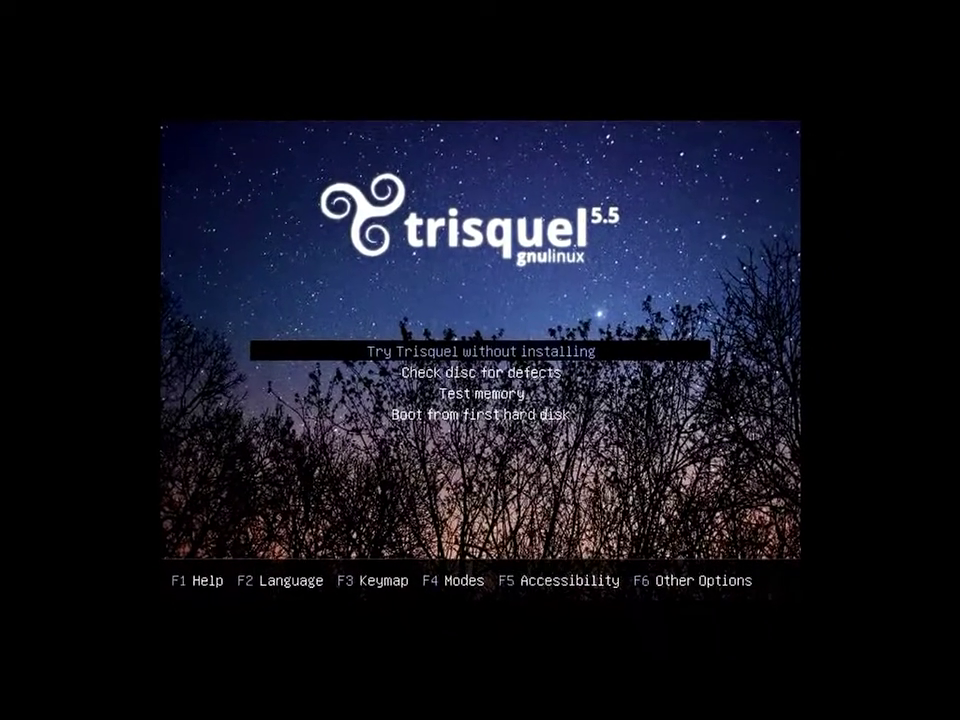
pyautogui.press('F5')
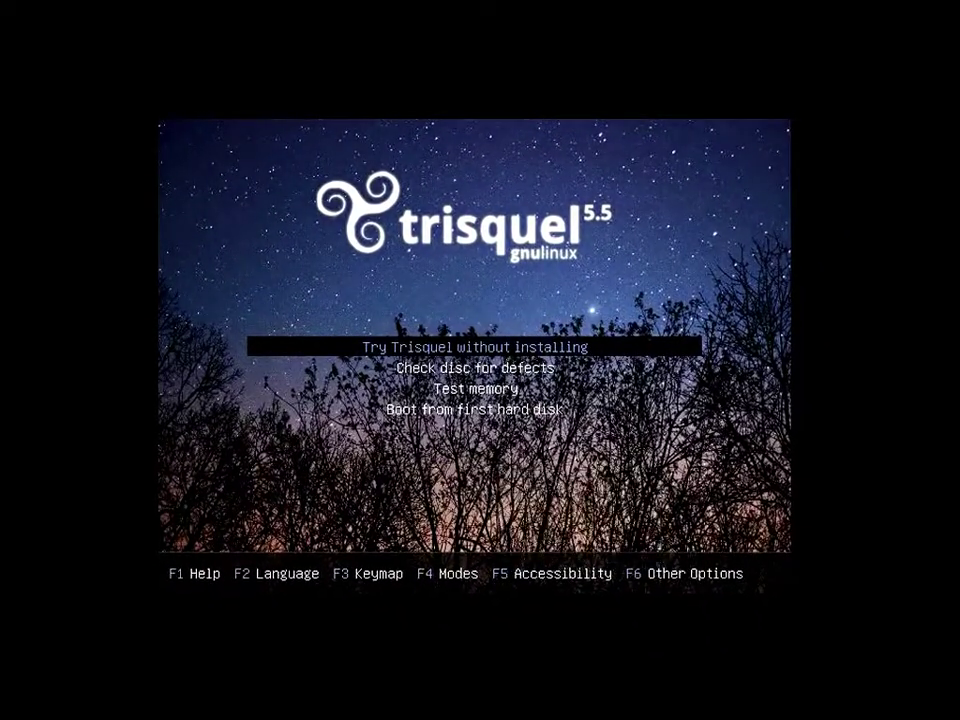
pyautogui.press('F6')
pyautogui.press('Escape')
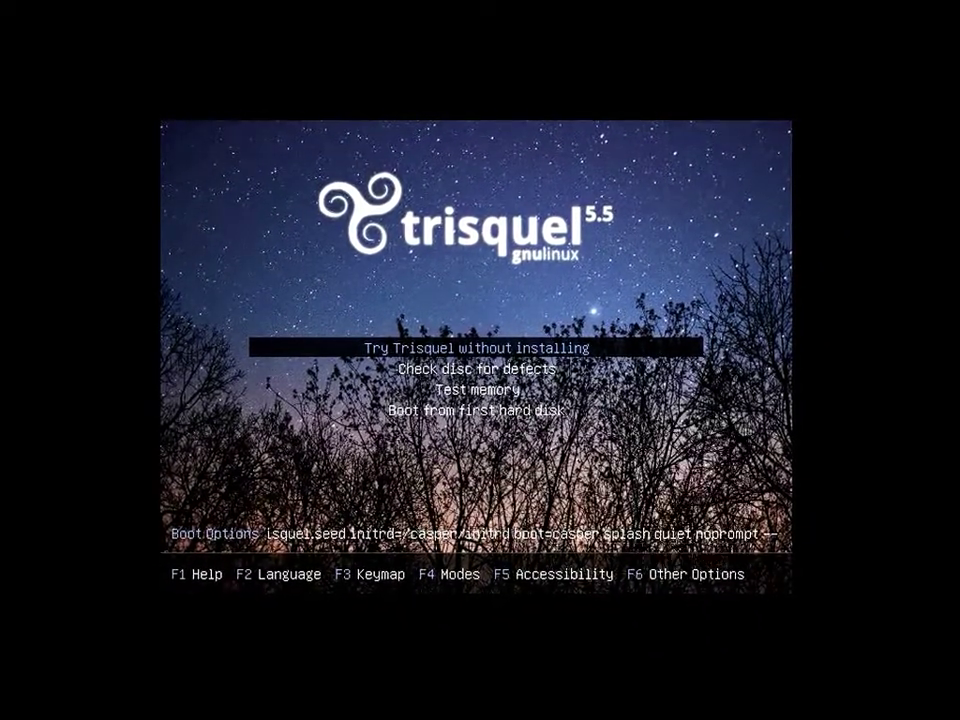
# Boot into the live session with the option to try Trisquel without installing.
pyautogui.press('Return')
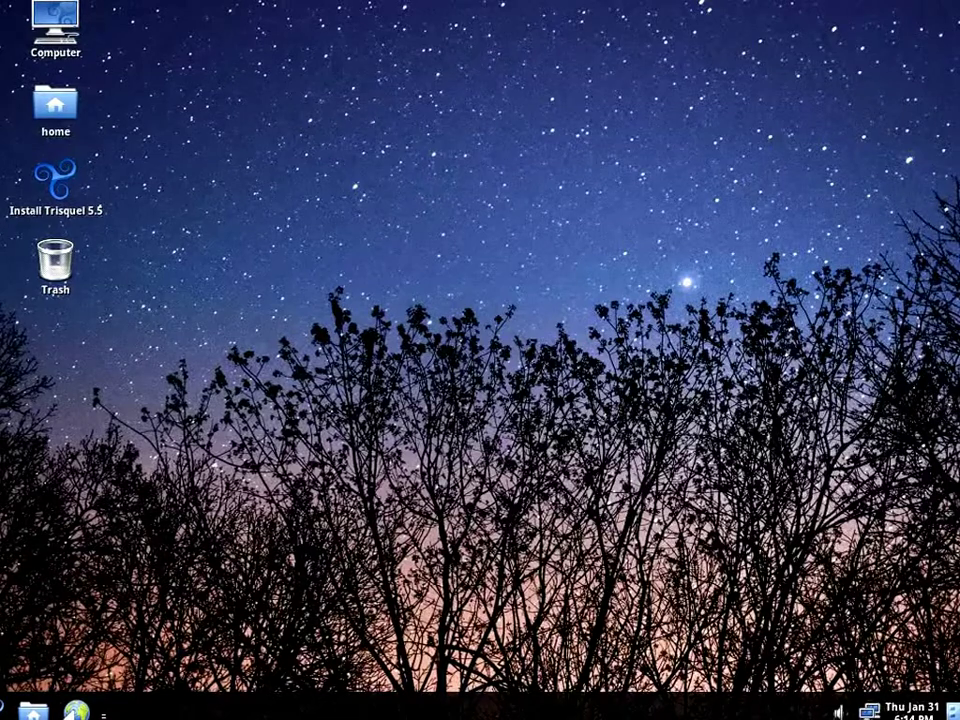
# Browse the application categories and places, open the Home folder, view its Videos folder and close the file manager window.
pyautogui.hotkey('alt', 'F1')
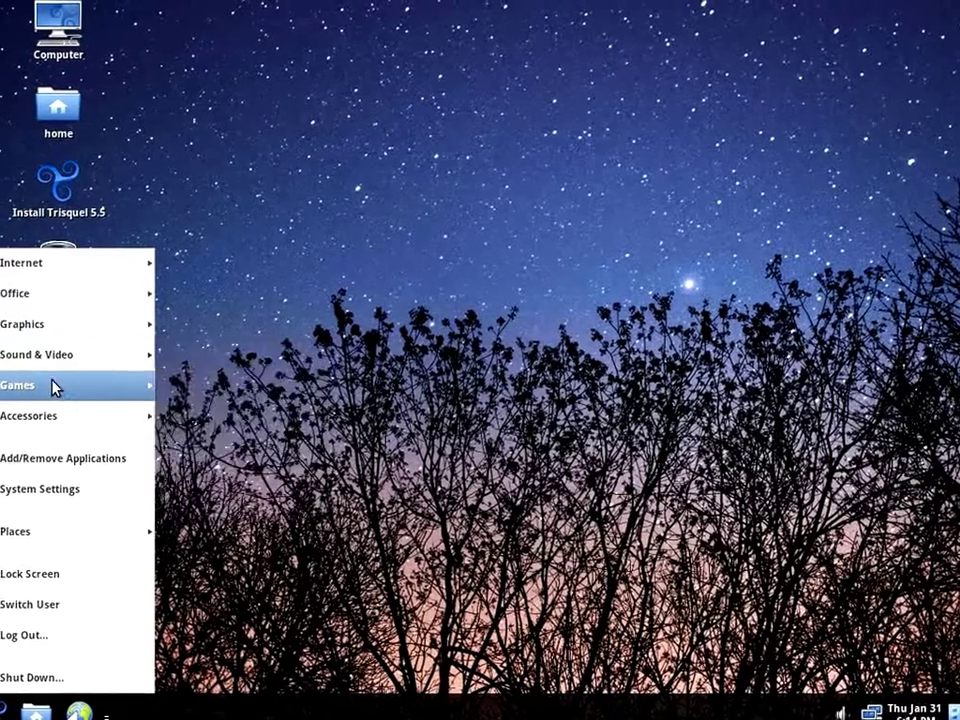
pyautogui.moveTo(54, 384)
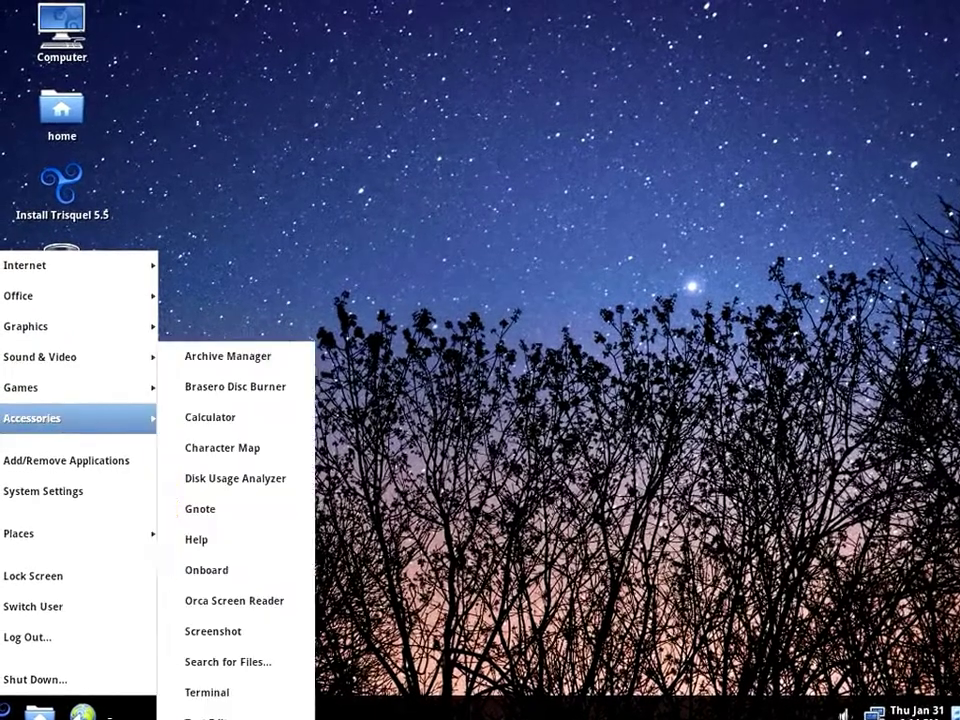
pyautogui.moveTo(80, 533)
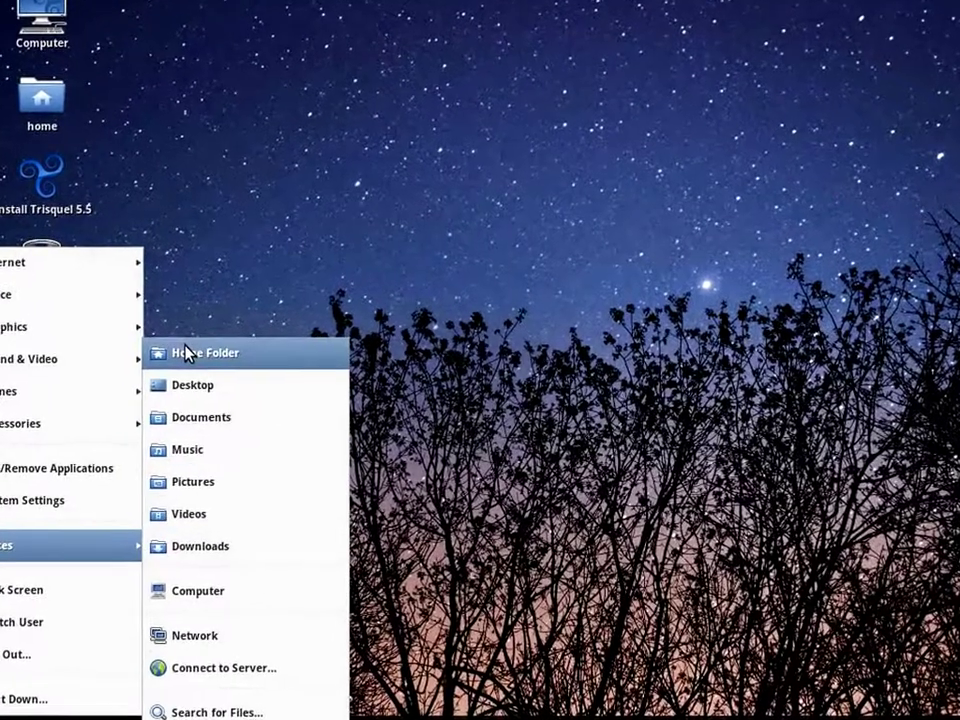
pyautogui.click(200, 350)
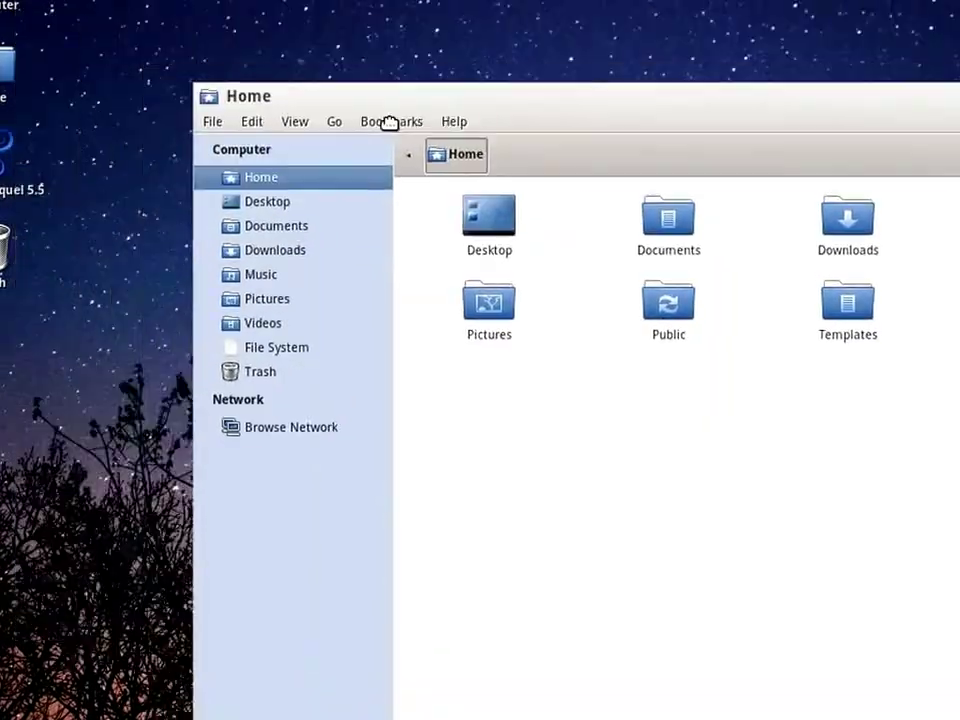
pyautogui.click(26, 60)
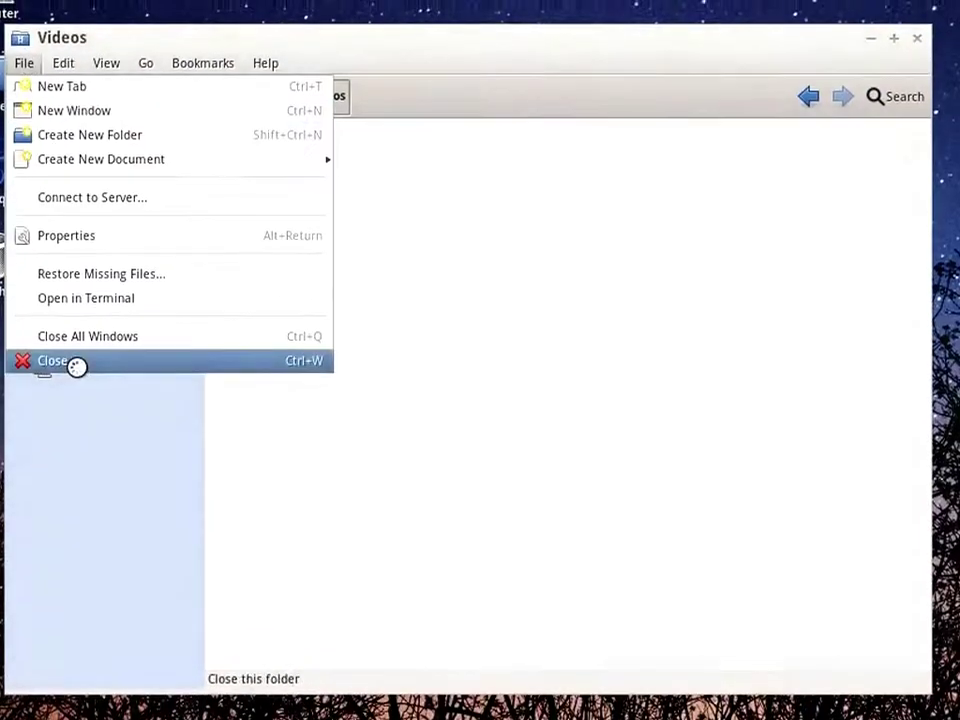
pyautogui.click(77, 366)
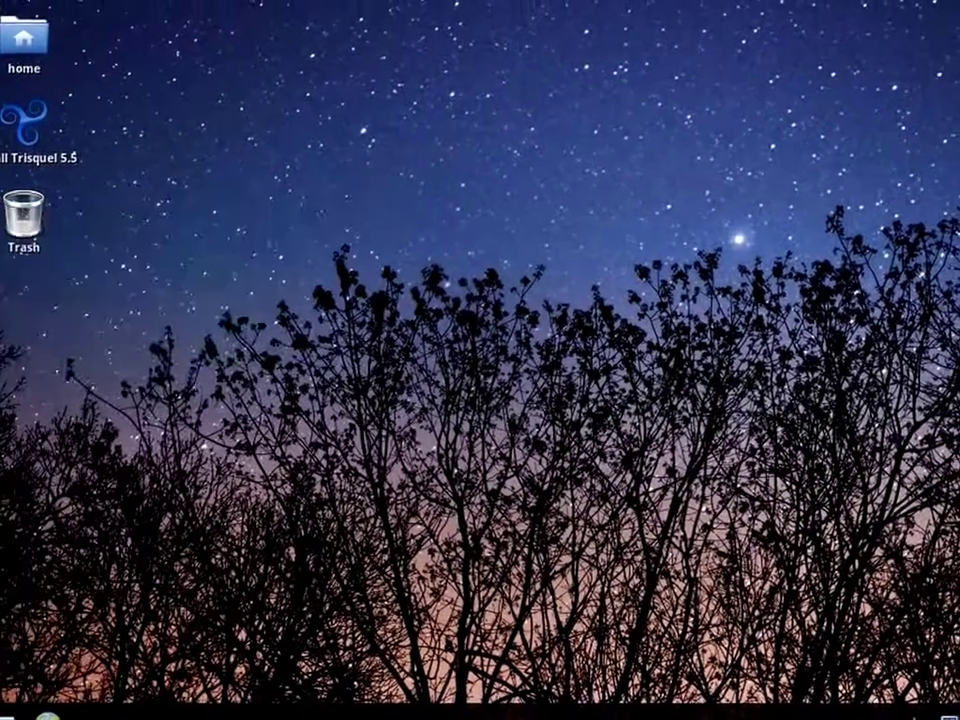
# View the properties of the desktop's Computer item, then open Computer to see its contents and close the window.
pyautogui.rightClick(24, 40)
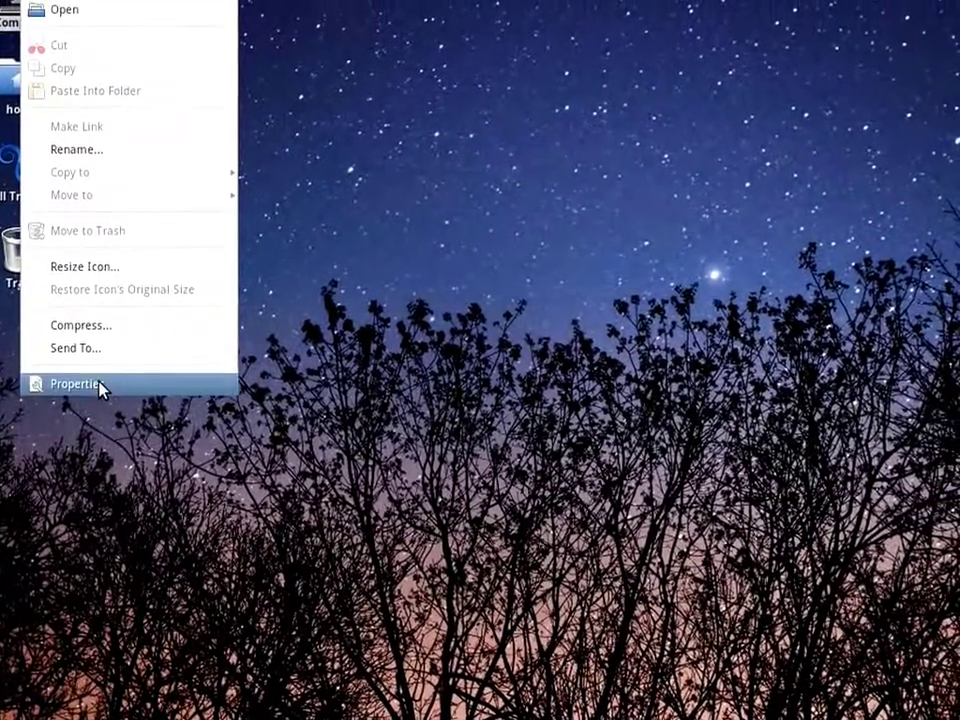
pyautogui.click(100, 387)
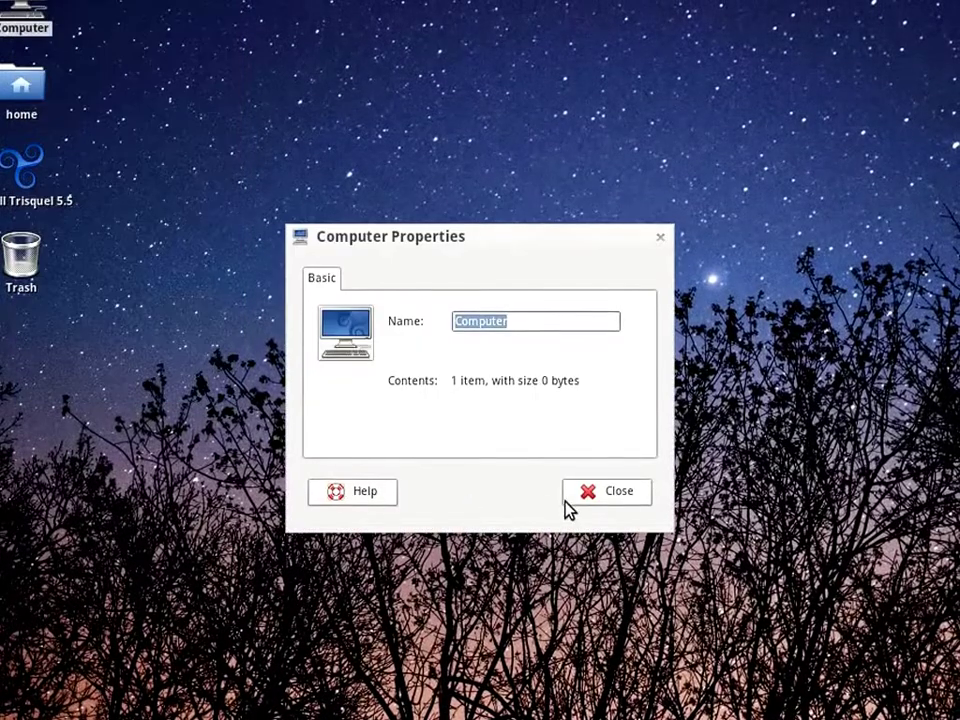
pyautogui.click(566, 500)
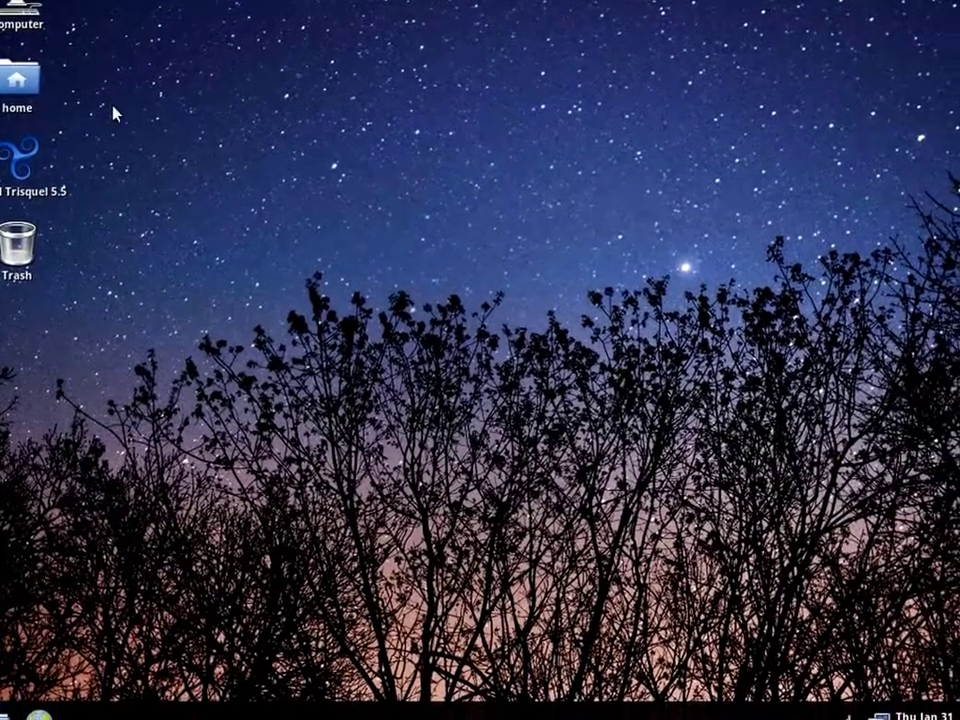
pyautogui.doubleClick(20, 10)
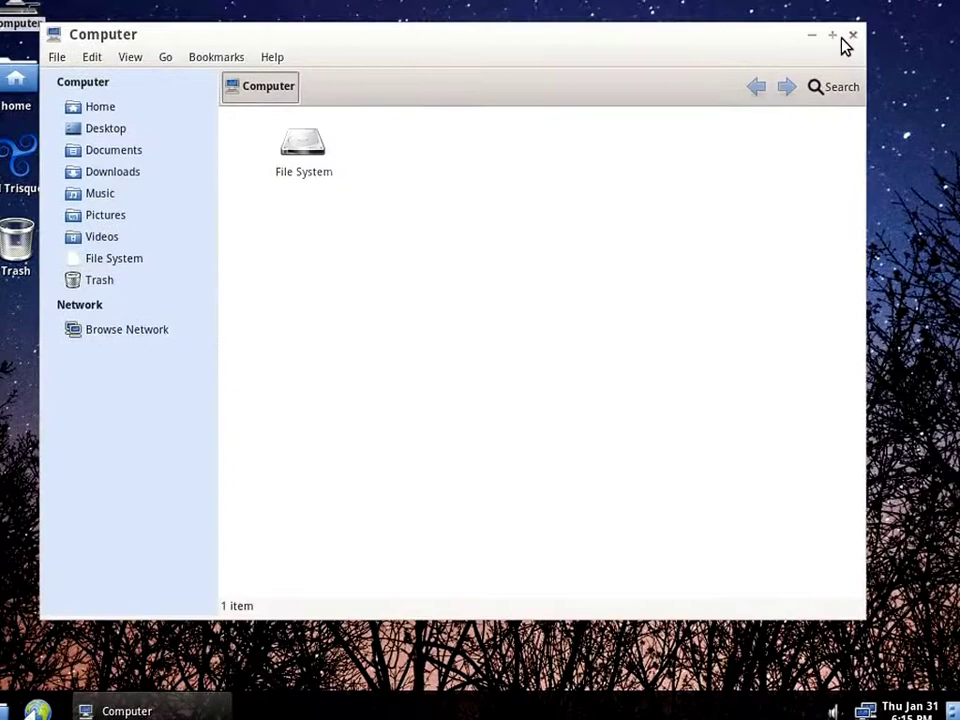
pyautogui.click(851, 36)
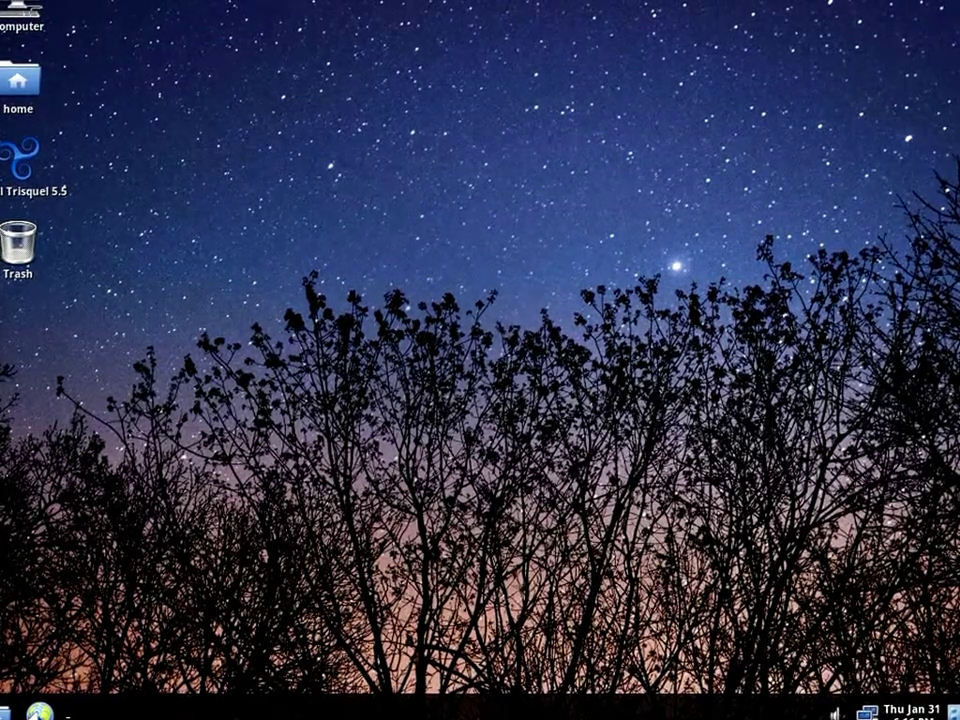
# Open the web browser on the Trisquel welcome page, look through its main menu and quit the browser.
pyautogui.click(40, 712)
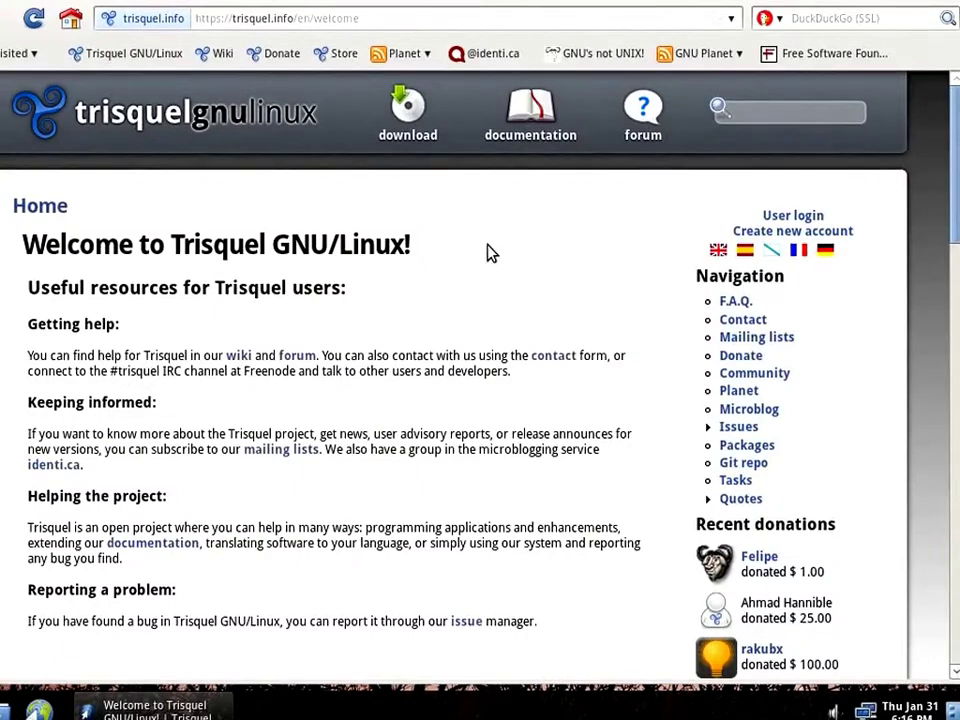
pyautogui.click(5, 5)
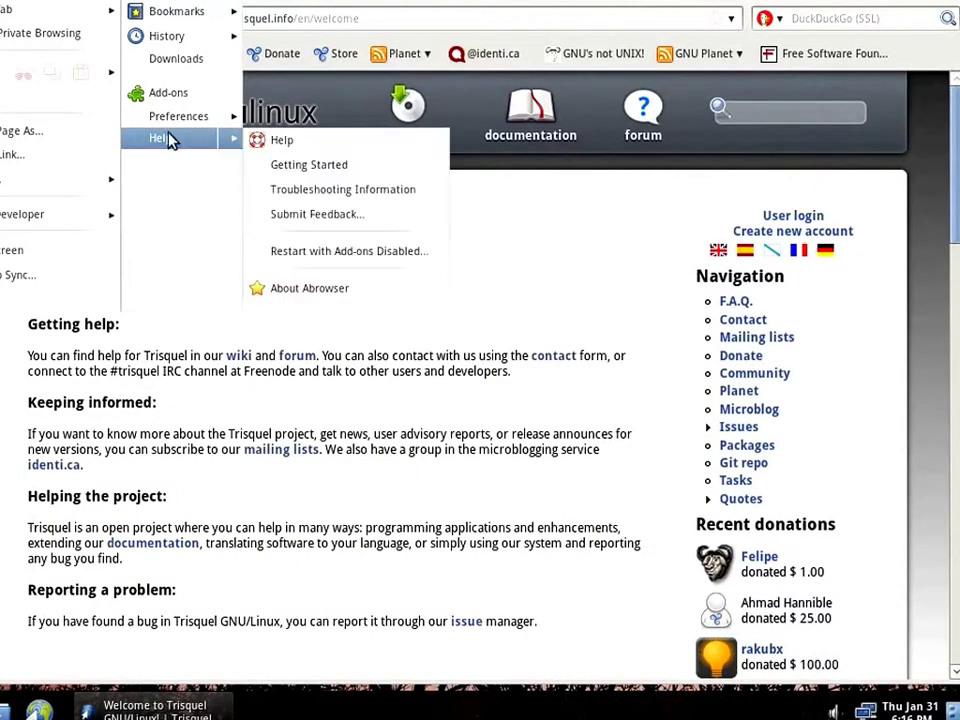
pyautogui.moveTo(140, 118)
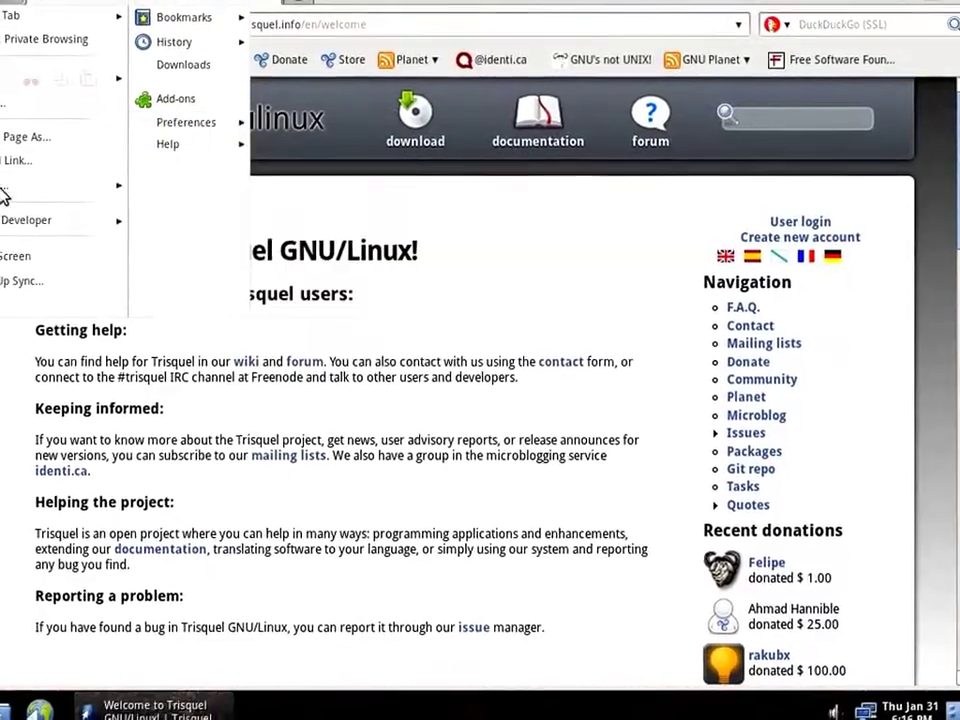
pyautogui.click(10, 302)
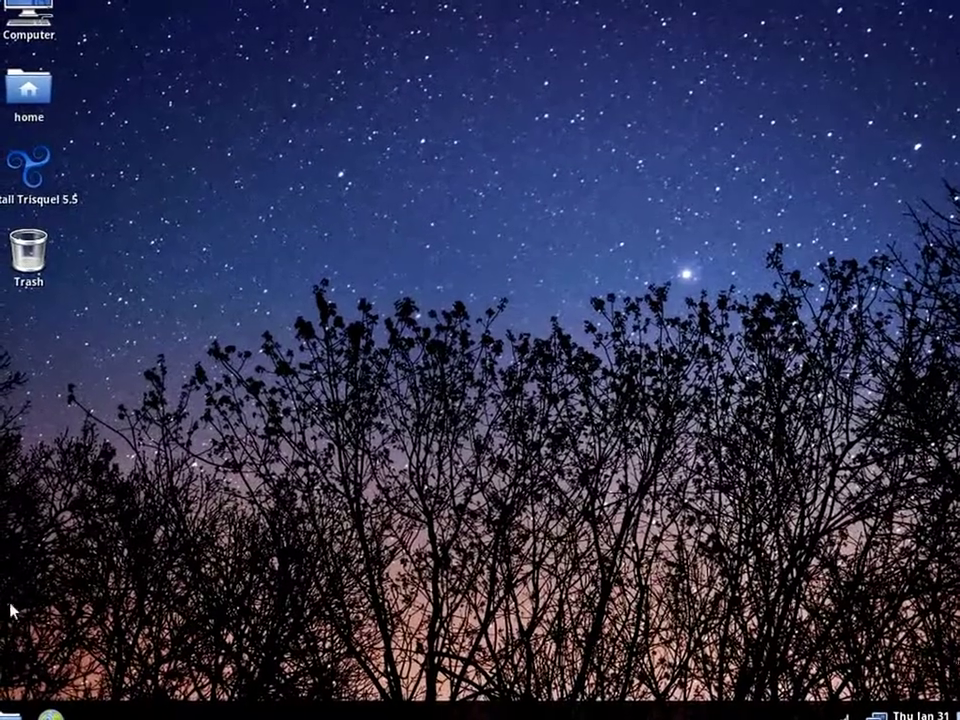
# Start the Trisquel 5.5 installer and look through its language list, keeping English selected.
pyautogui.doubleClick(26, 165)
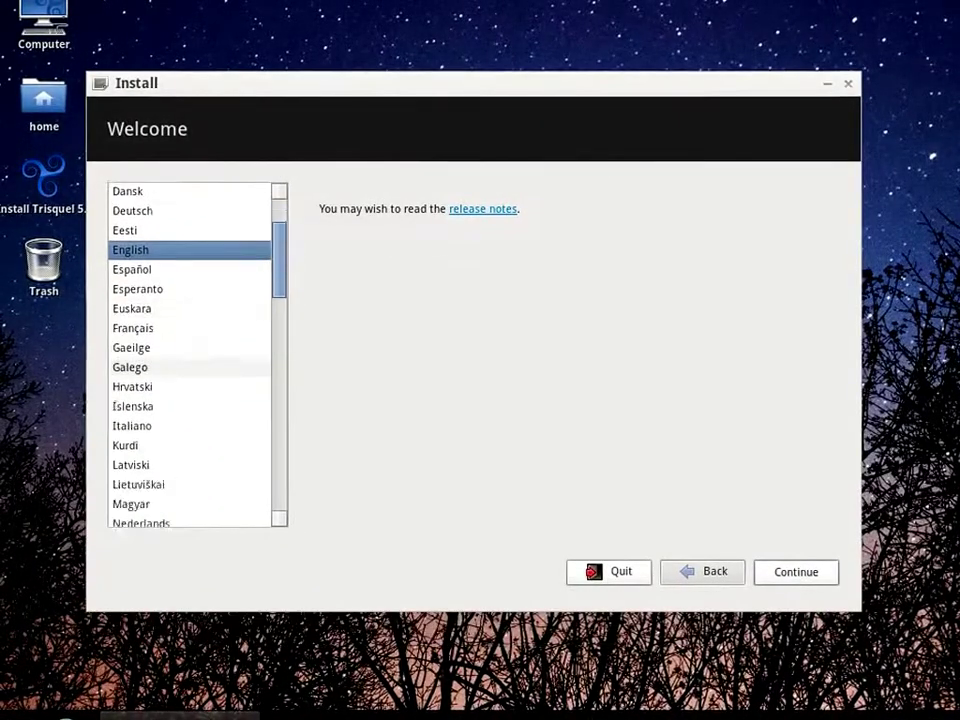
pyautogui.scroll(-15, 141, 377)
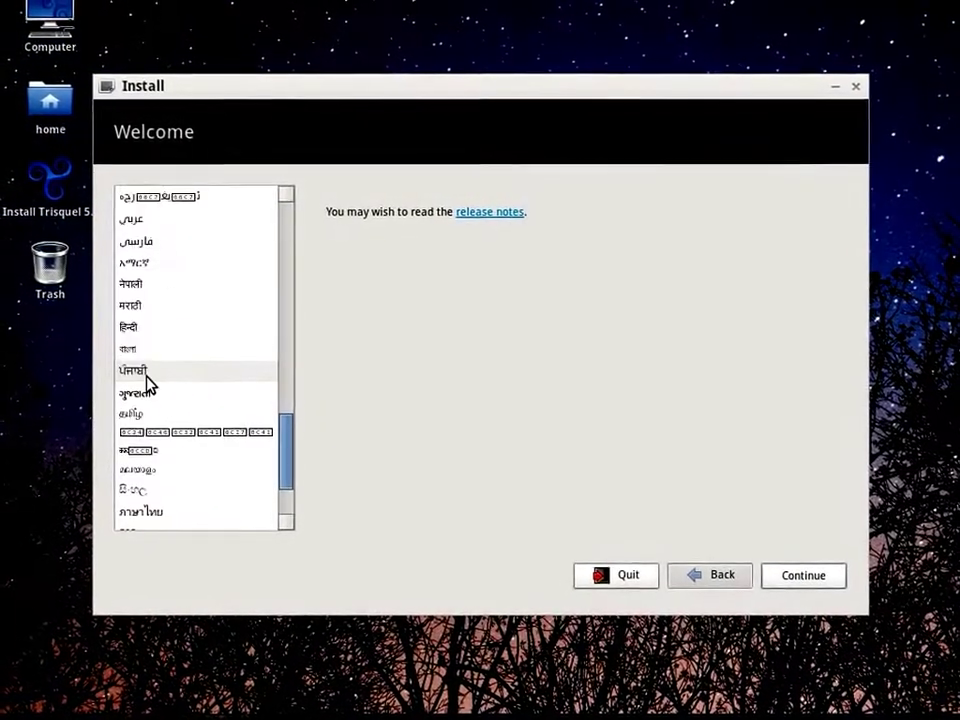
pyautogui.scroll(-1, 212, 450)
pyautogui.moveTo(292, 482); pyautogui.dragTo(296, 262)
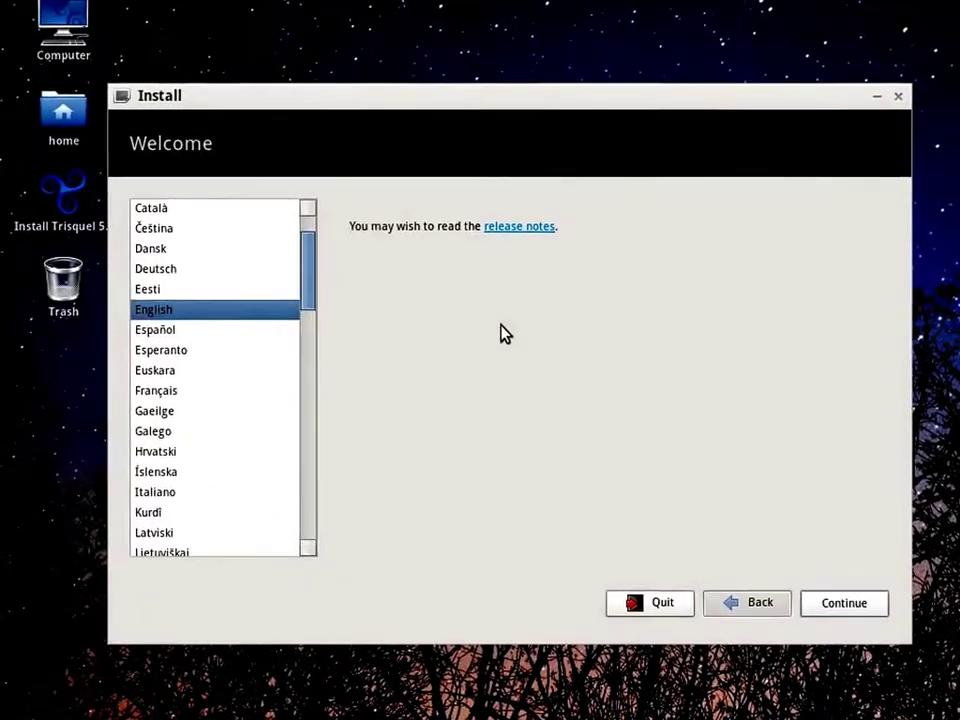
# Open the release notes from the installer's Welcome page and read through the Brigantia wiki page.
pyautogui.click(518, 241)
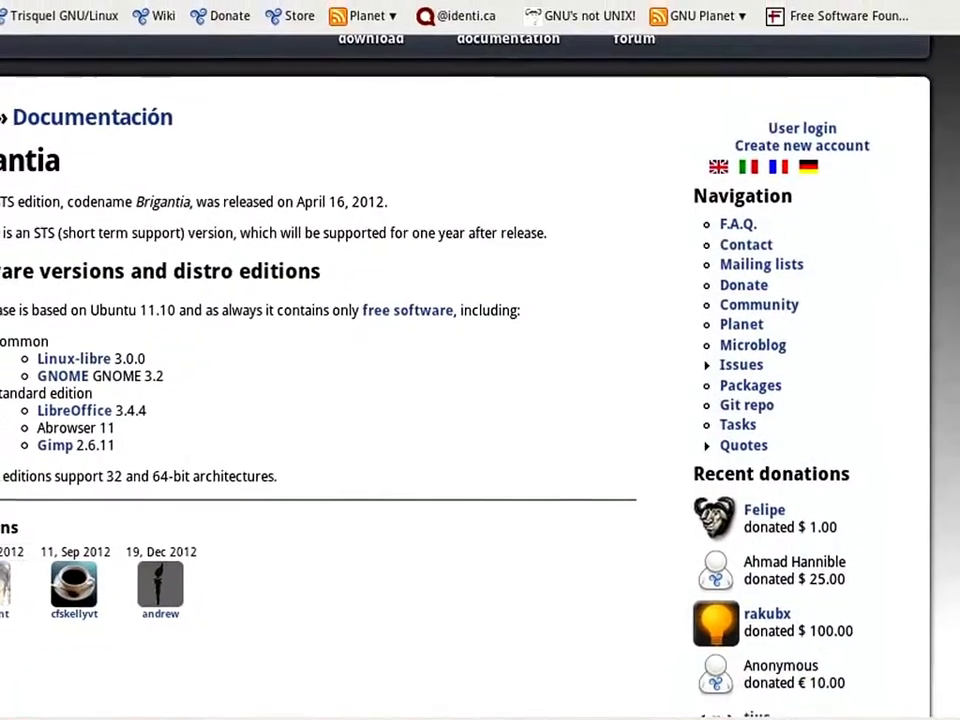
pyautogui.scroll(-3, 320, 400)
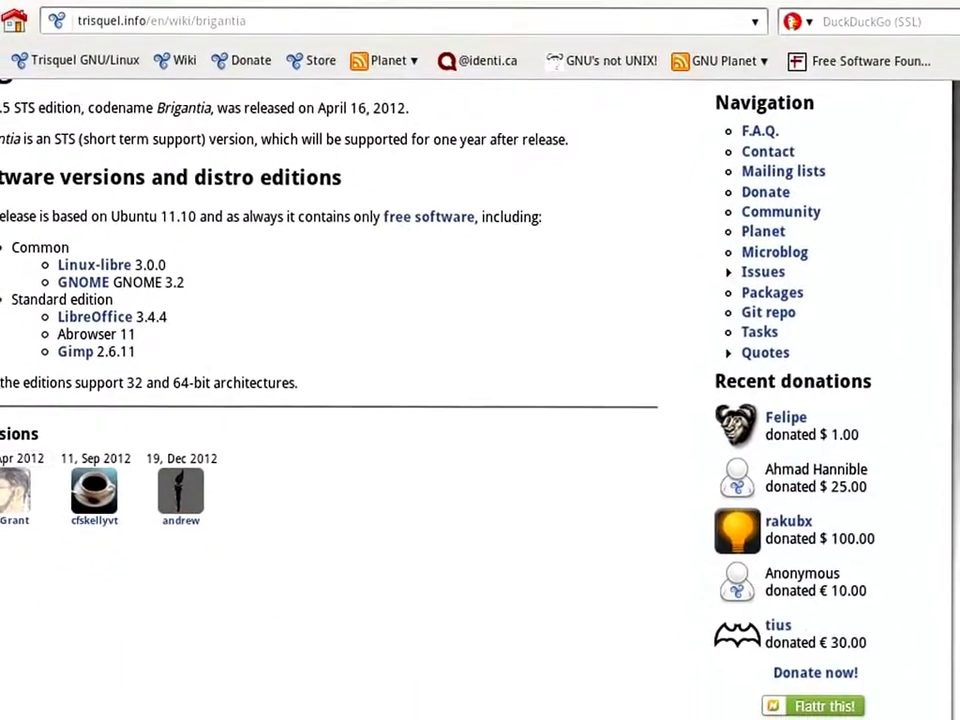
pyautogui.scroll(-8, 360, 400)
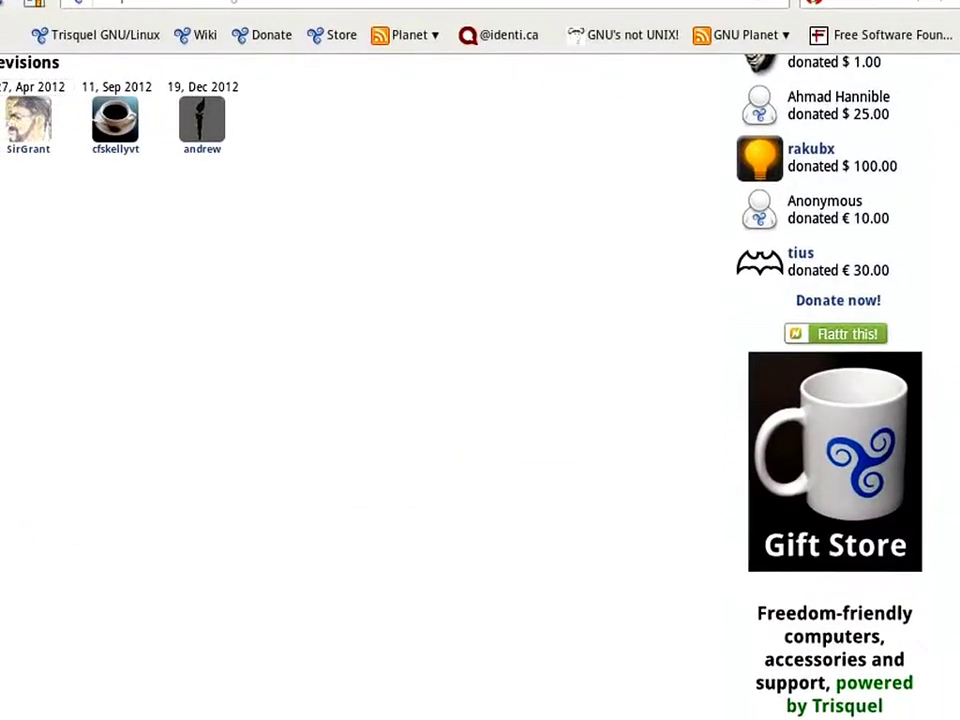
pyautogui.scroll(4, 554, 157)
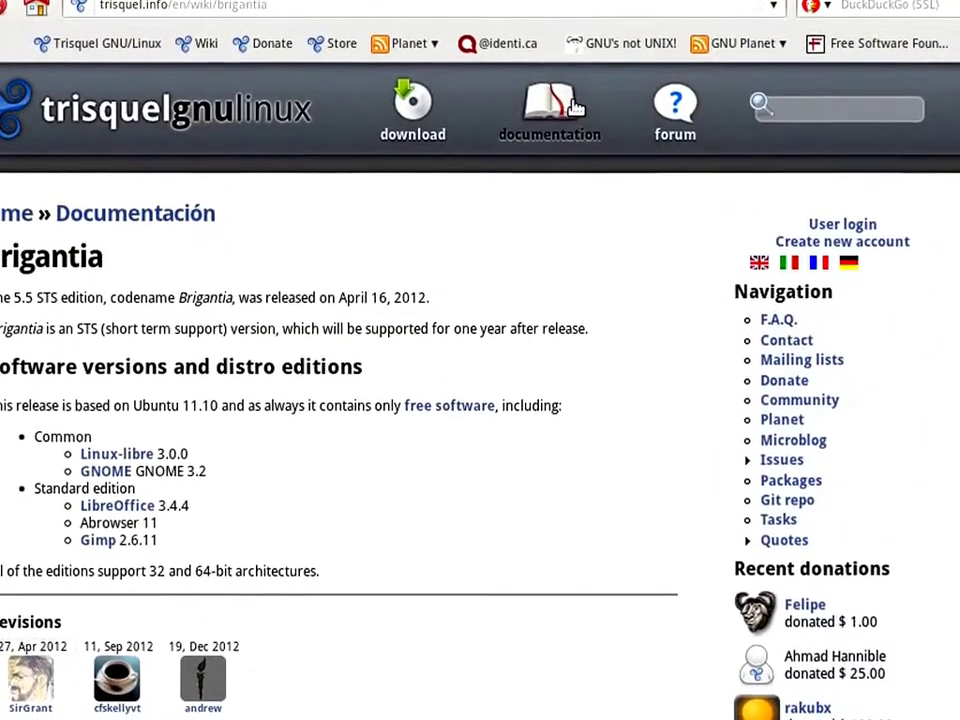
# Open the Trisquel website's documentation page and look through its editions, versions and help sections.
pyautogui.hotkey('alt', 'Left')
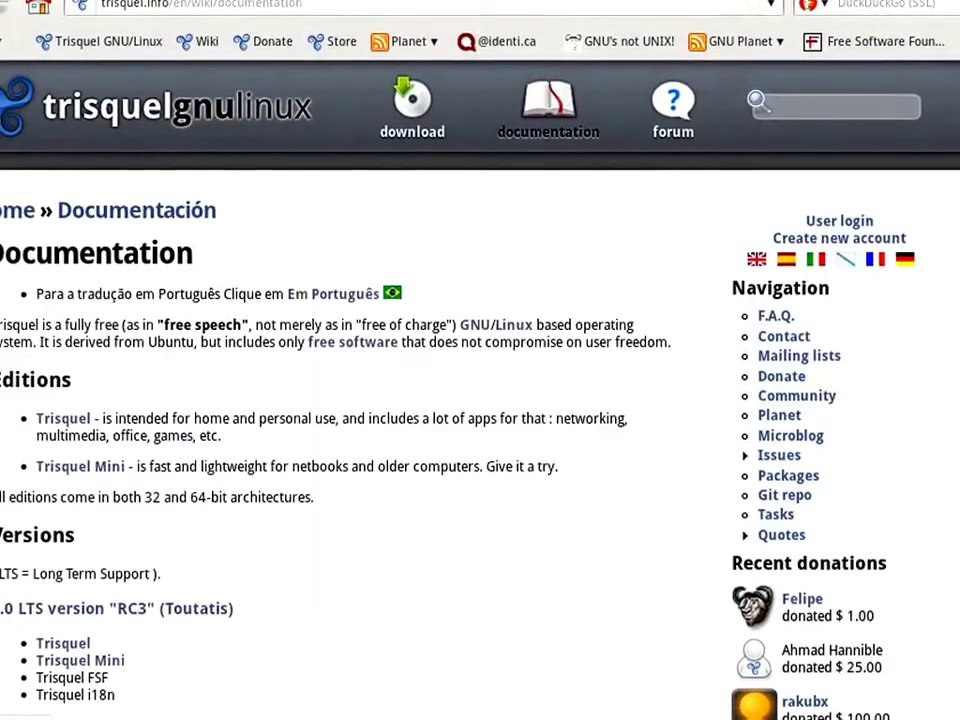
pyautogui.scroll(-5, 371, 486)
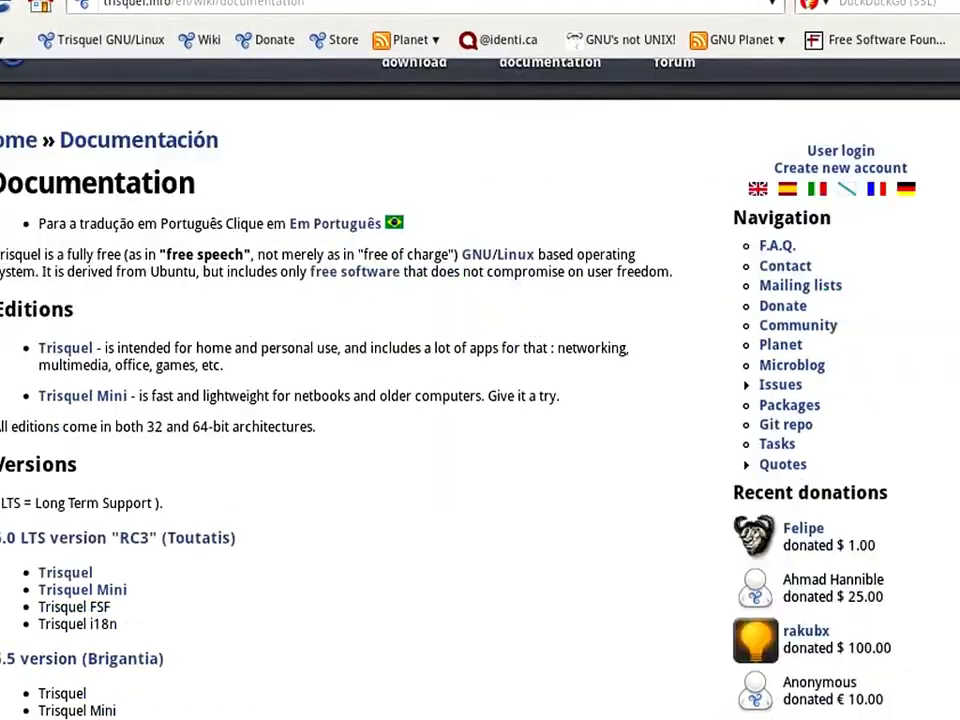
pyautogui.scroll(-13, 131, 333)
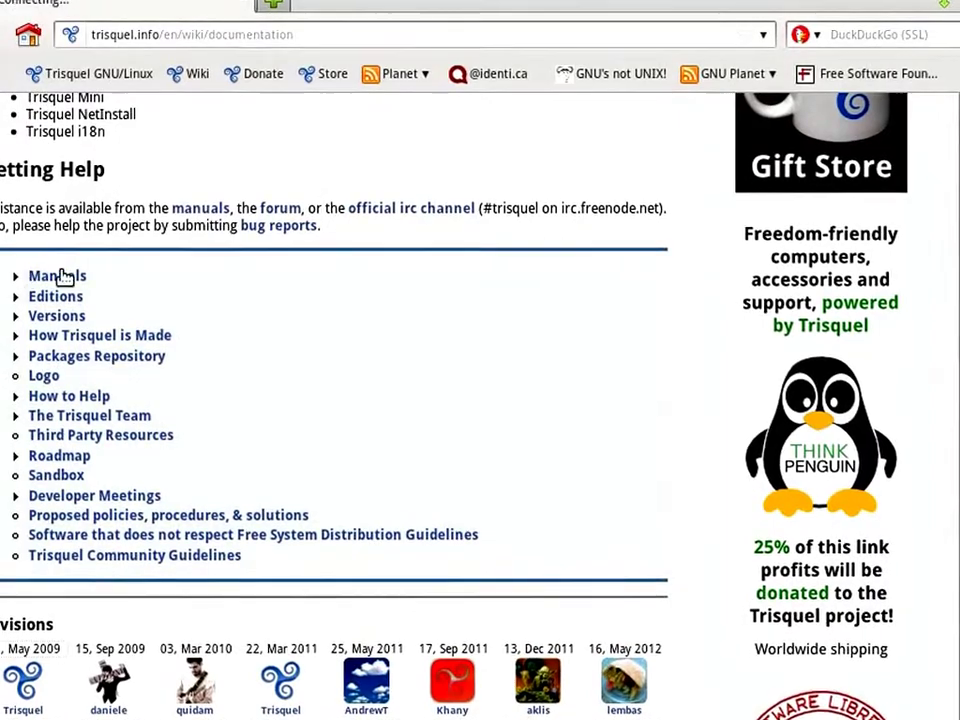
# Go through the manuals to the installation guide and open the article on installing Trisquel with Windows in dual-boot.
pyautogui.click(62, 275)
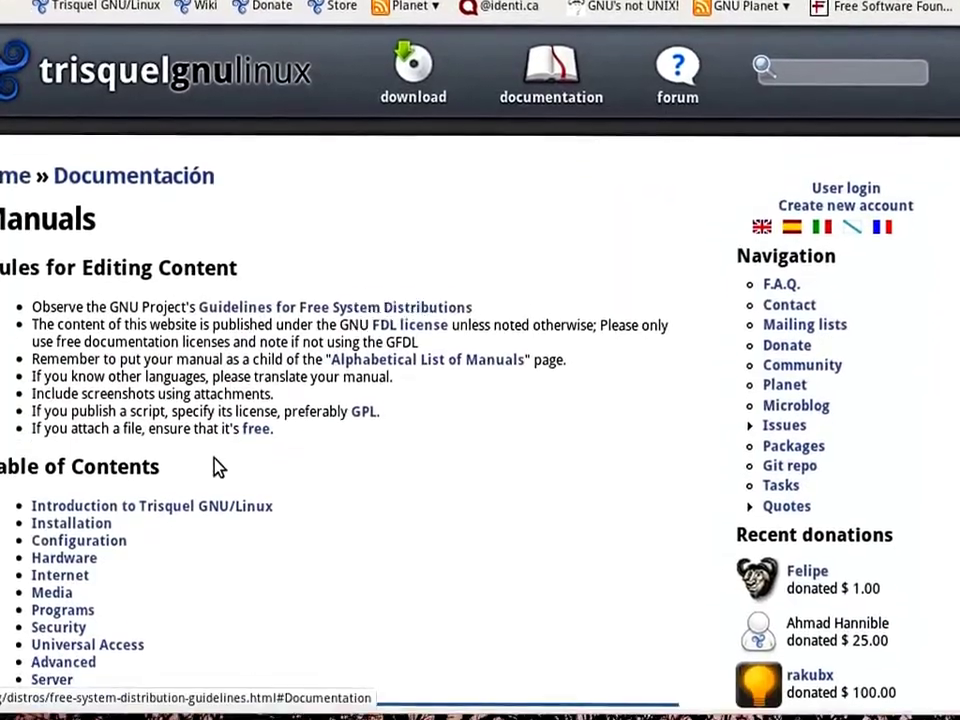
pyautogui.scroll(-4, 200, 460)
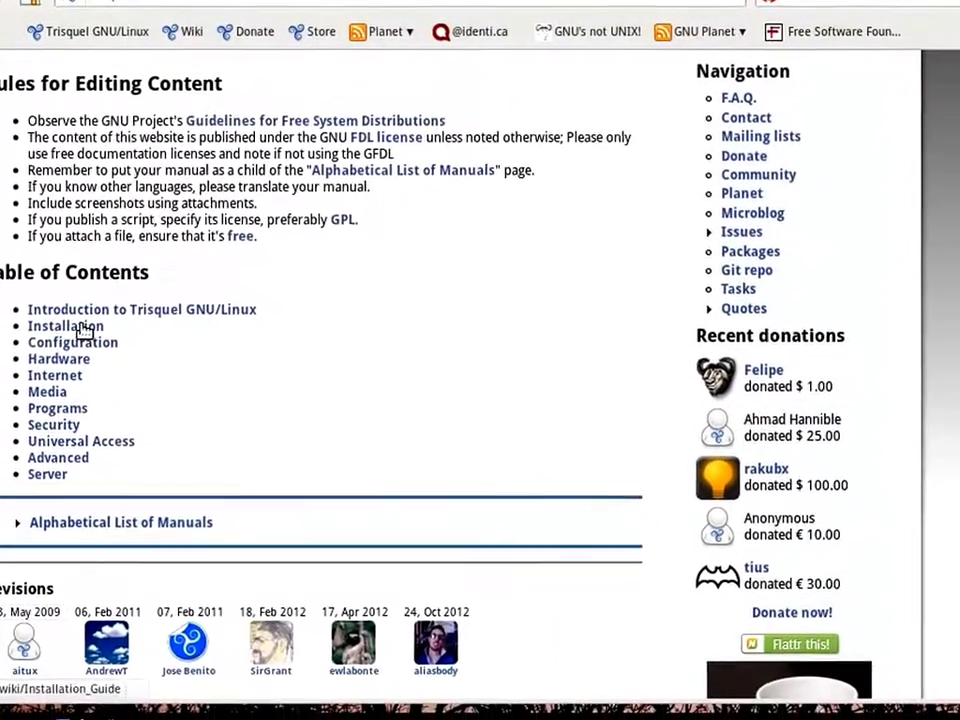
pyautogui.click(82, 330)
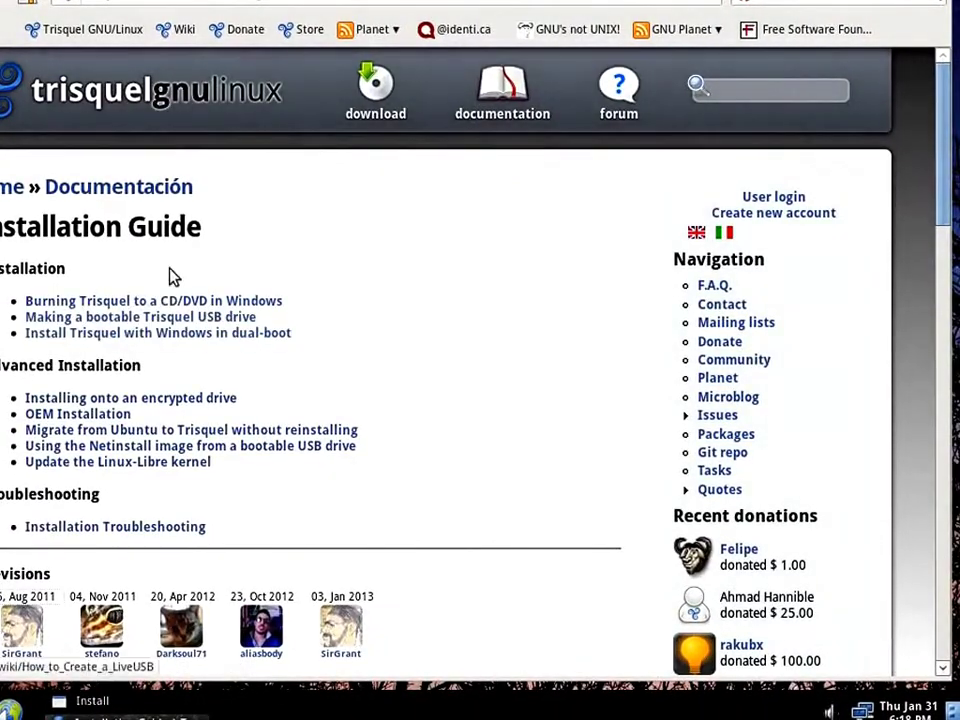
pyautogui.click(376, 85)
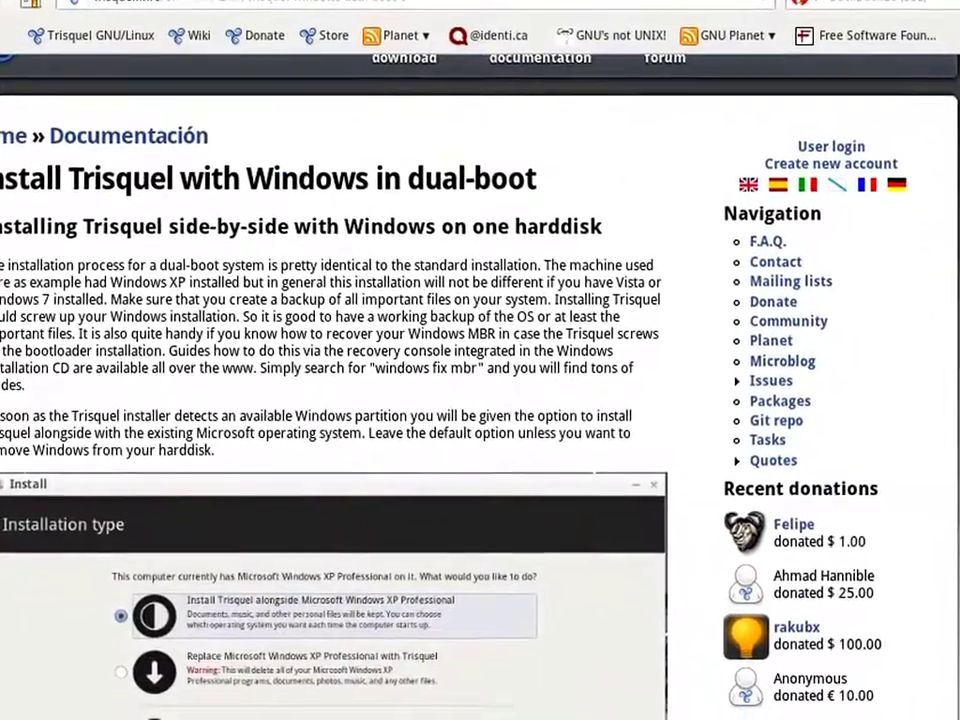
# Read through the article on installing Trisquel with Windows in dual-boot, down to its fstab instructions, and leave it.
pyautogui.scroll(-10, 264, 297)
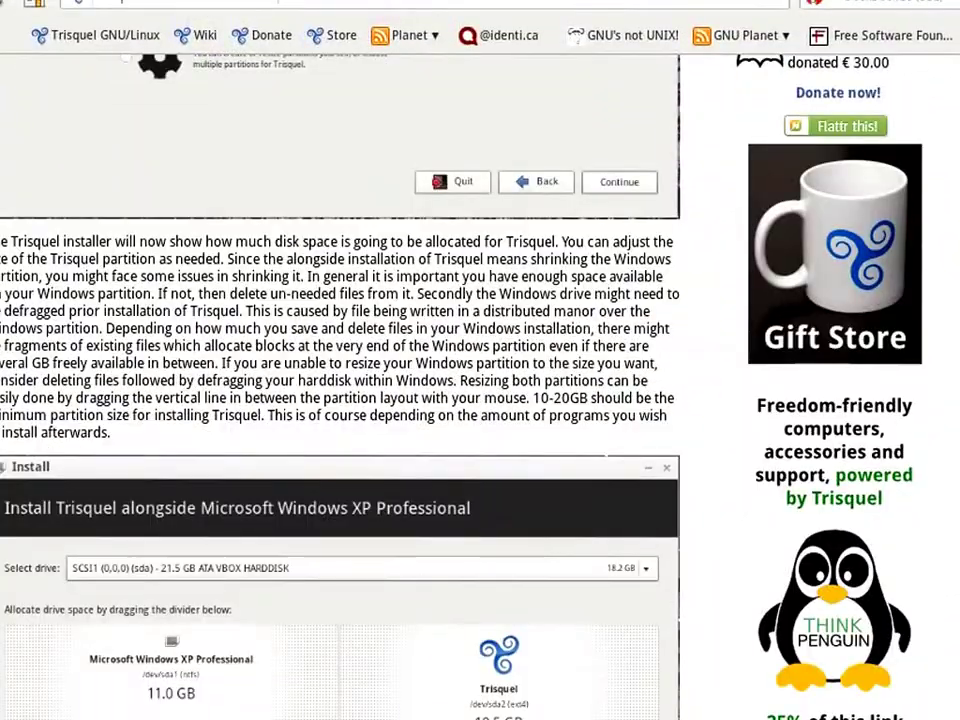
pyautogui.scroll(-5, 49, 345)
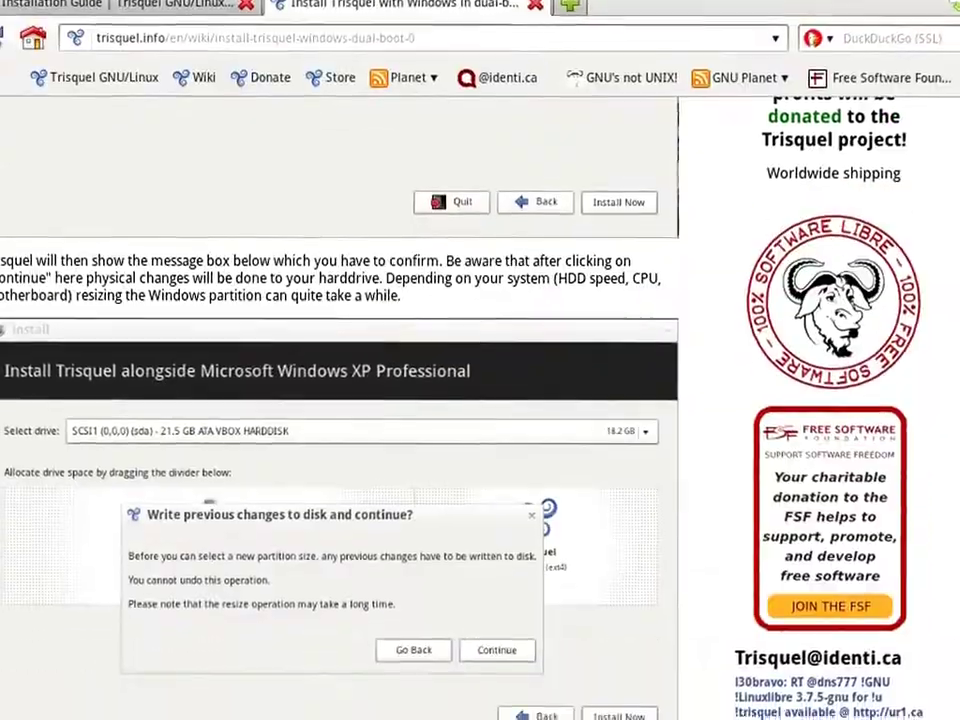
pyautogui.scroll(-15, 360, 360)
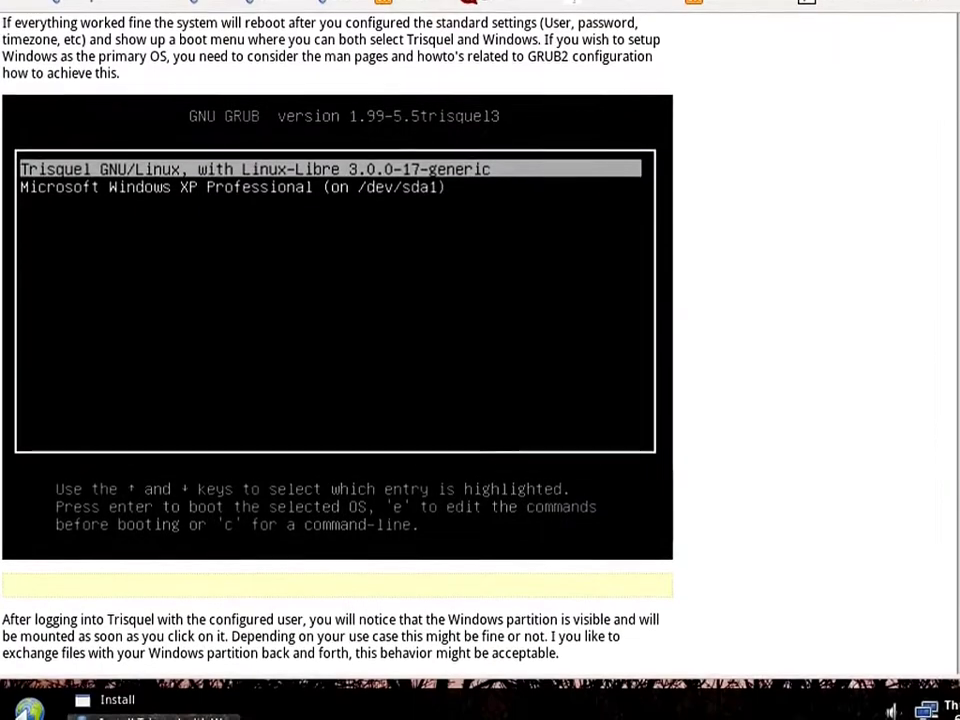
pyautogui.scroll(-10, 668, 175)
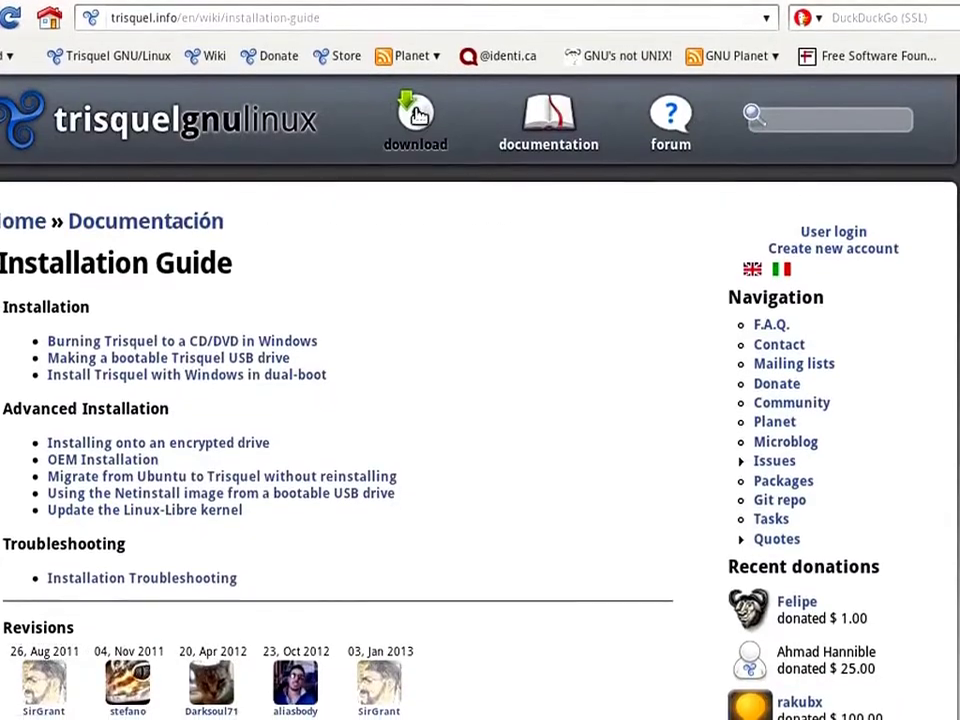
pyautogui.scroll(-10, 330, 381)
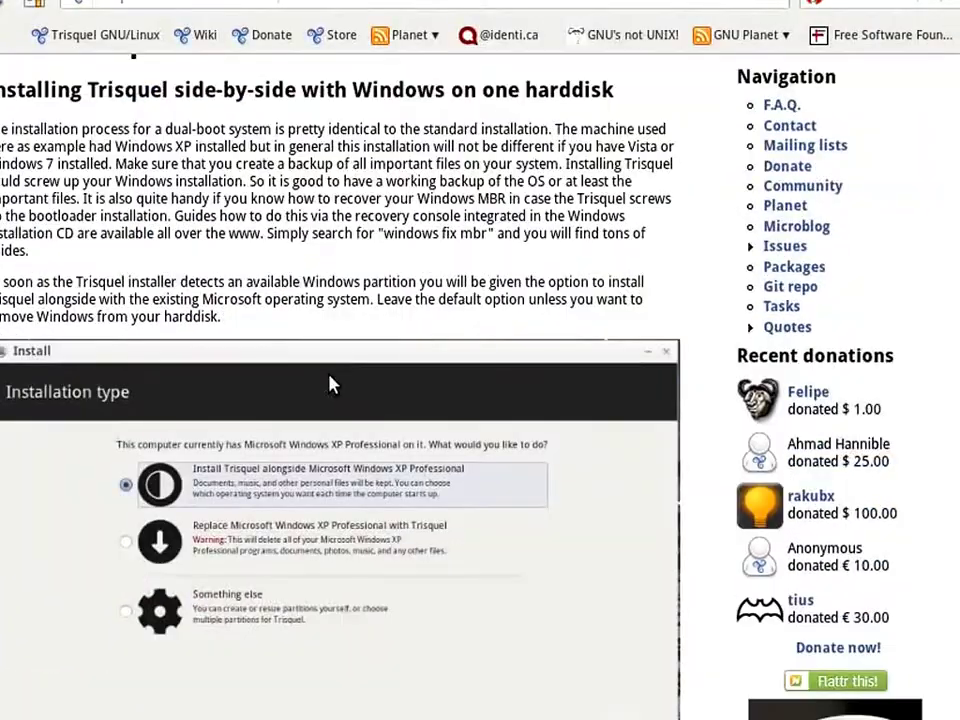
pyautogui.scroll(-15, 328, 390)
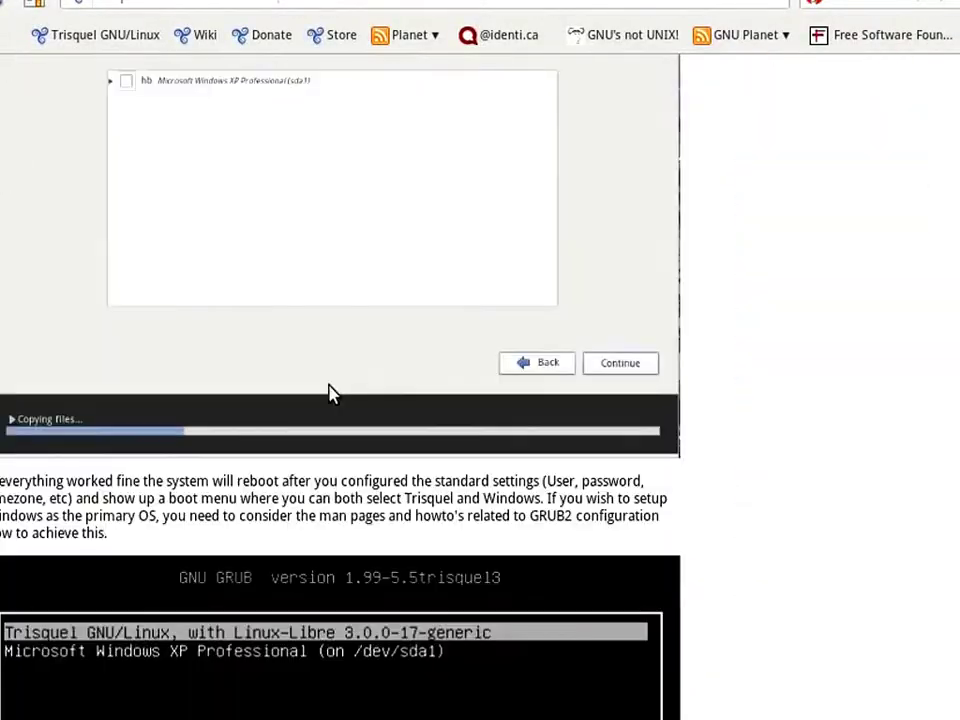
pyautogui.scroll(-10, 673, 401)
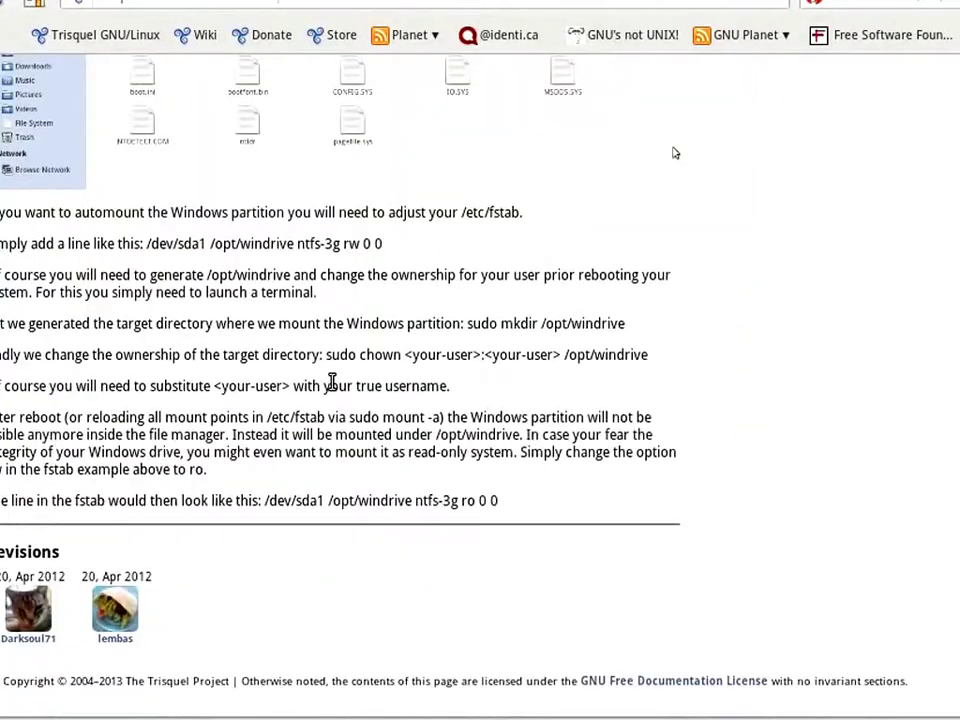
pyautogui.scroll(20, 255, 380)
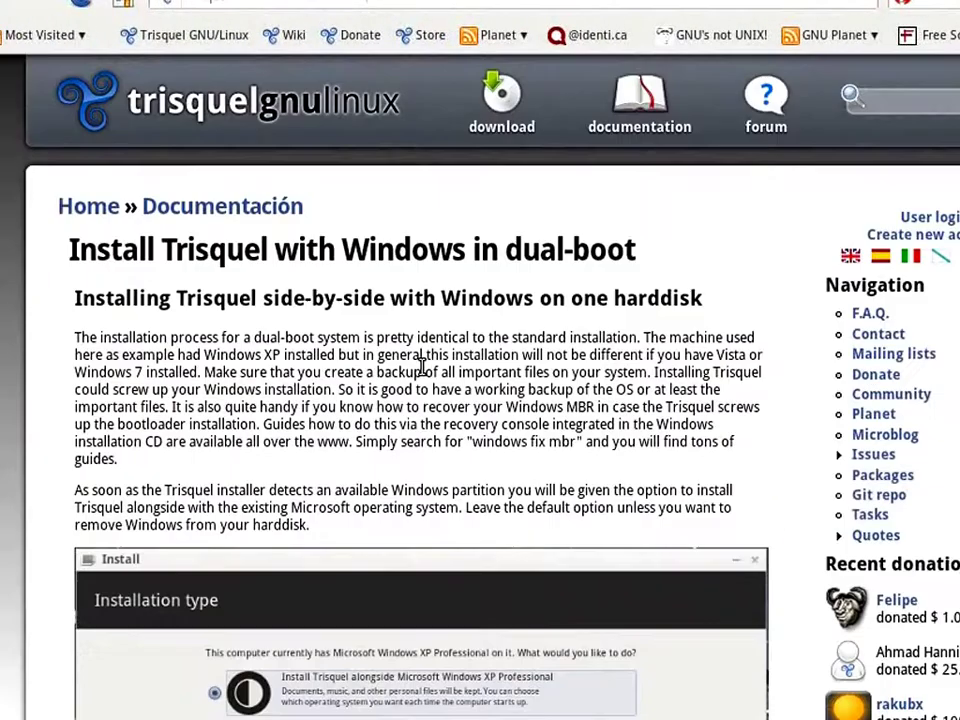
pyautogui.hotkey('alt', 'Left')
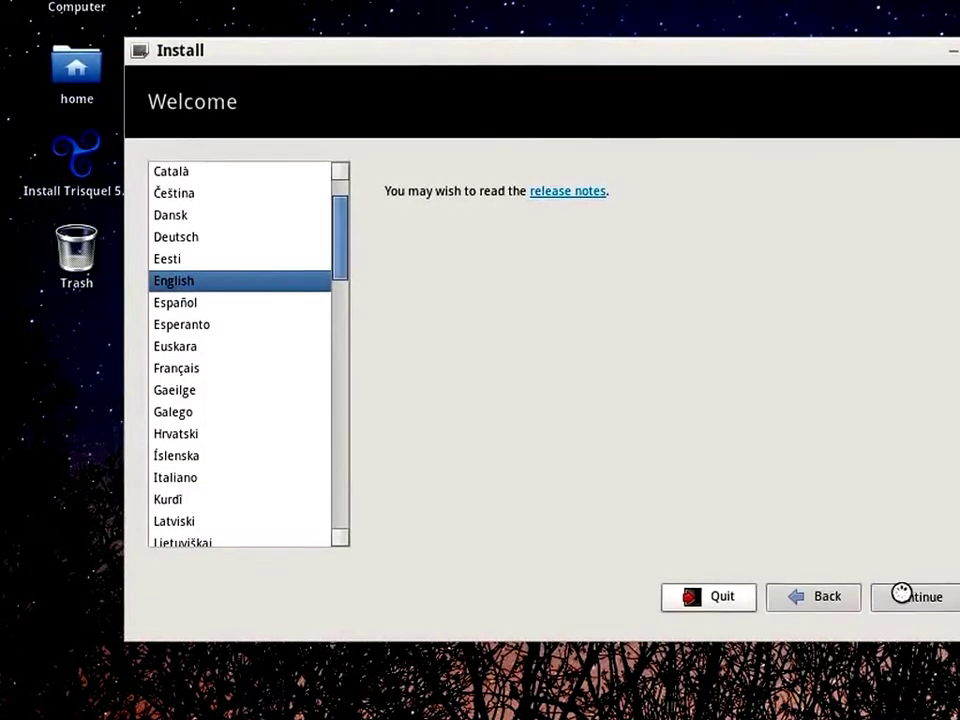
# Continue the installation with Erase disk and install Trisquel, and proceed with the Montreal time zone after trying out the location field.
pyautogui.click(901, 594)
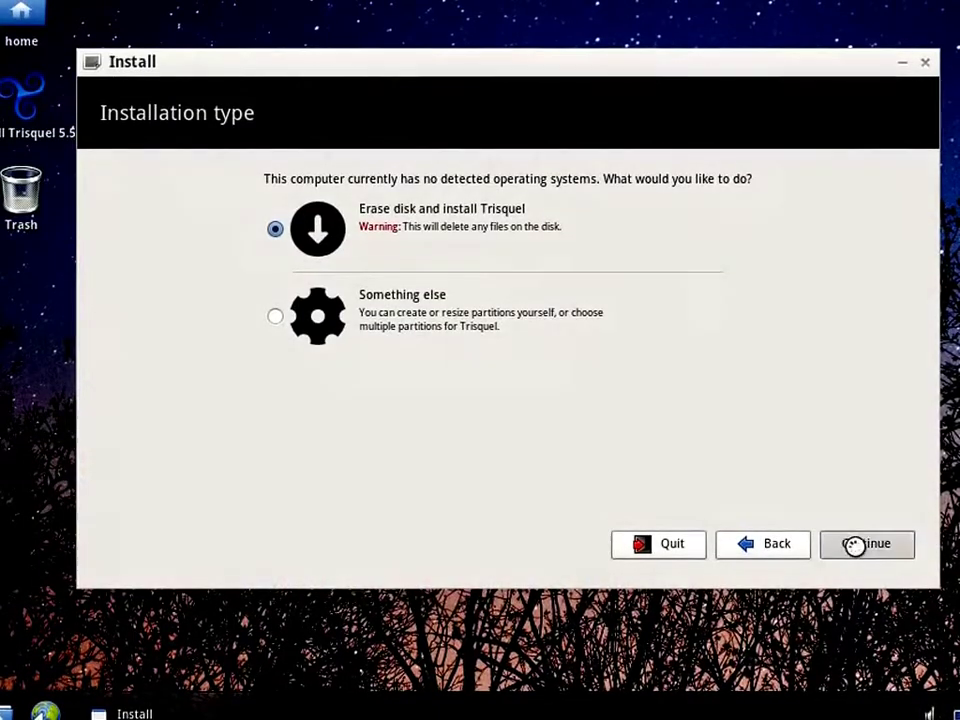
pyautogui.click(849, 549)
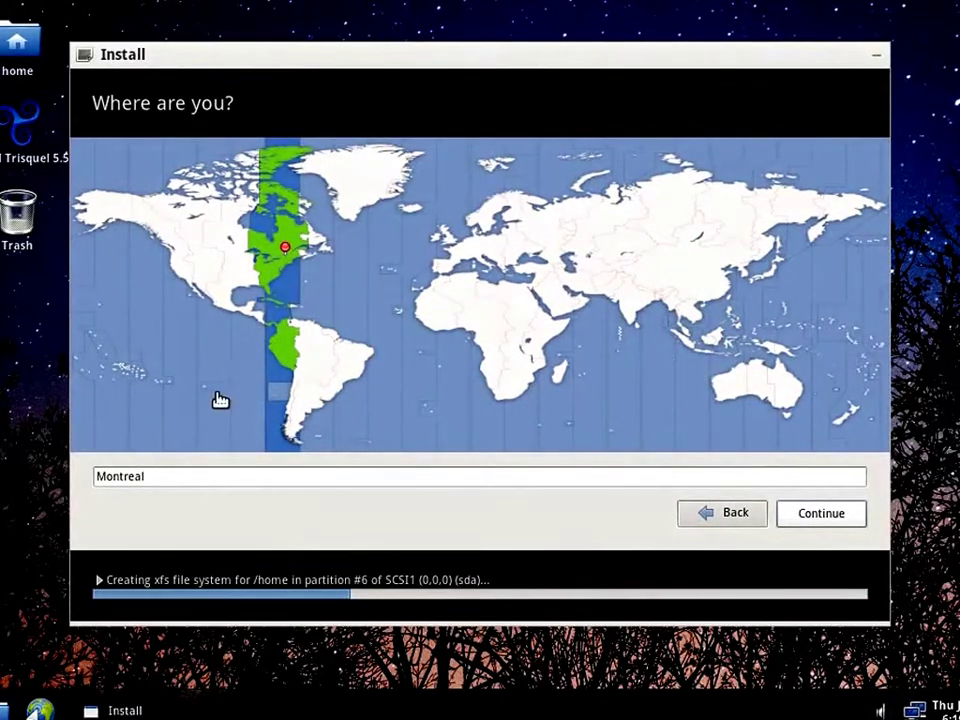
pyautogui.doubleClick(141, 478)
pyautogui.write('11')
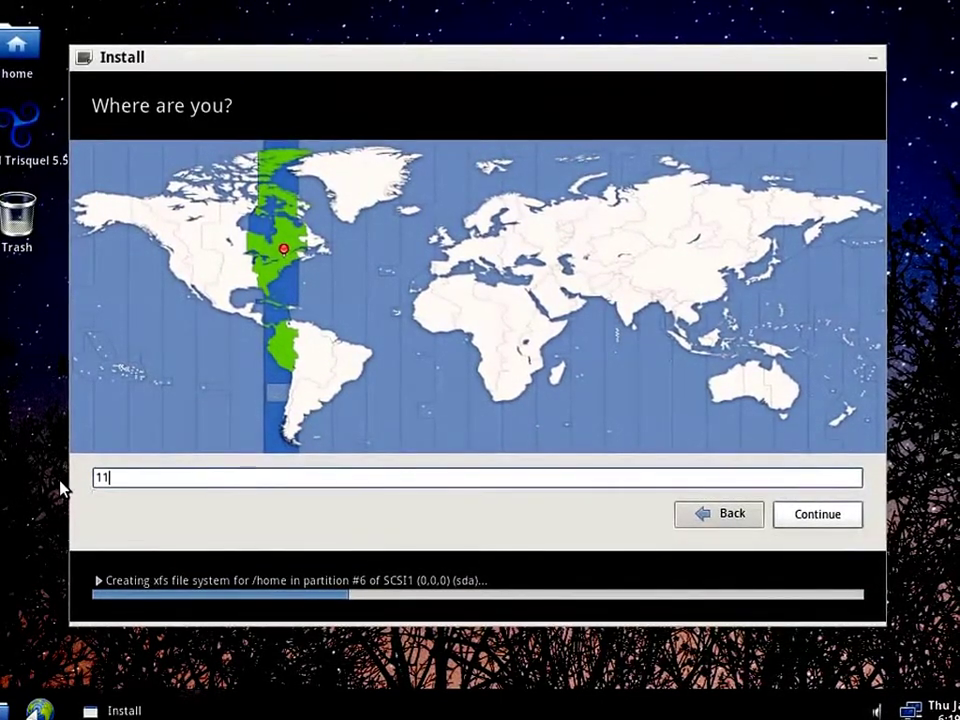
pyautogui.press('BackSpace')
pyautogui.press('BackSpace')
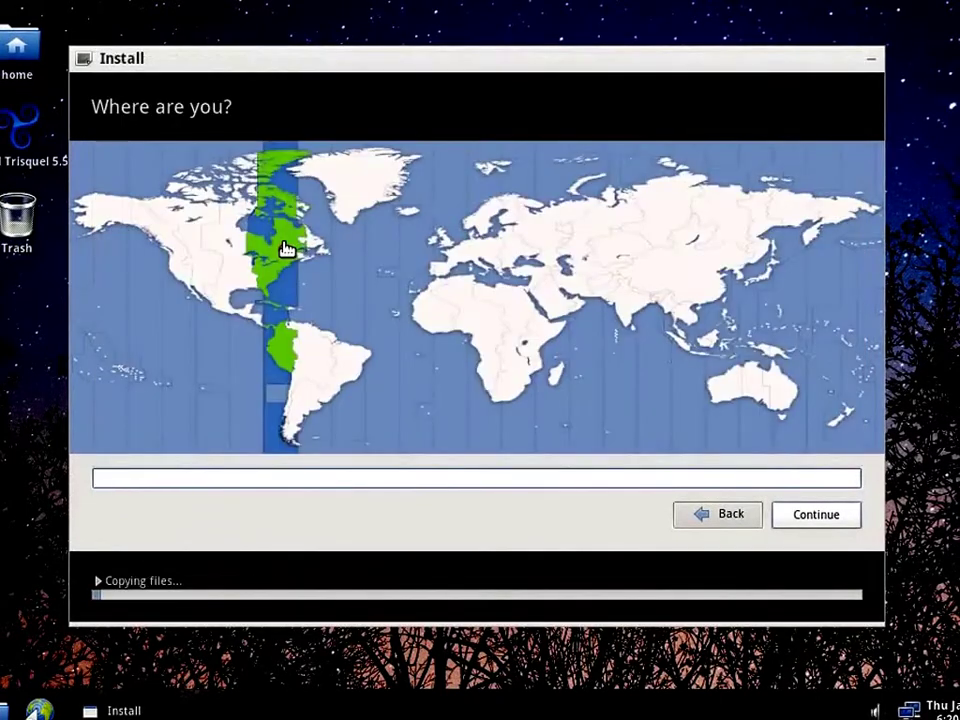
pyautogui.click(818, 517)
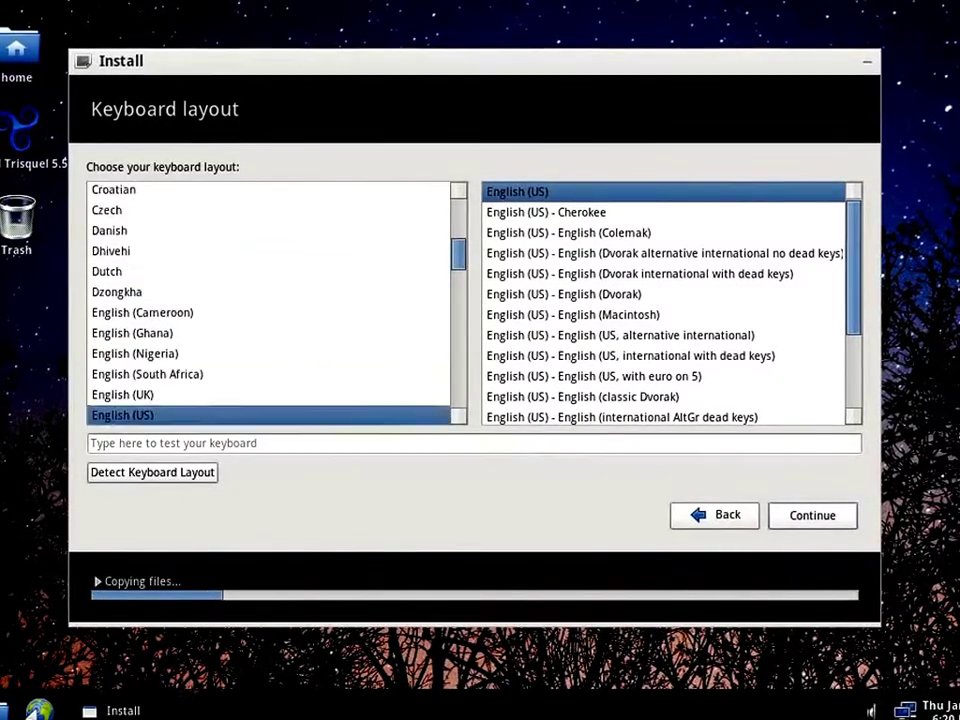
# Look through the keyboard layouts, keep English (US), test it with the text abctest and continue.
pyautogui.scroll(5, 456, 229)
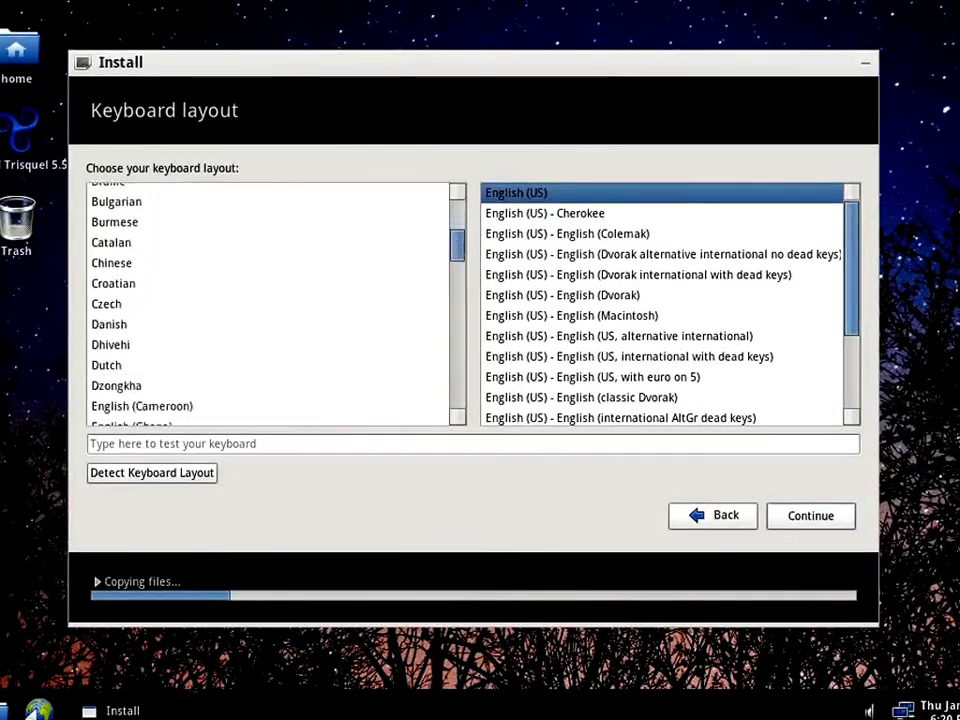
pyautogui.scroll(-3, 268, 305)
pyautogui.moveTo(458, 280); pyautogui.dragTo(461, 411)
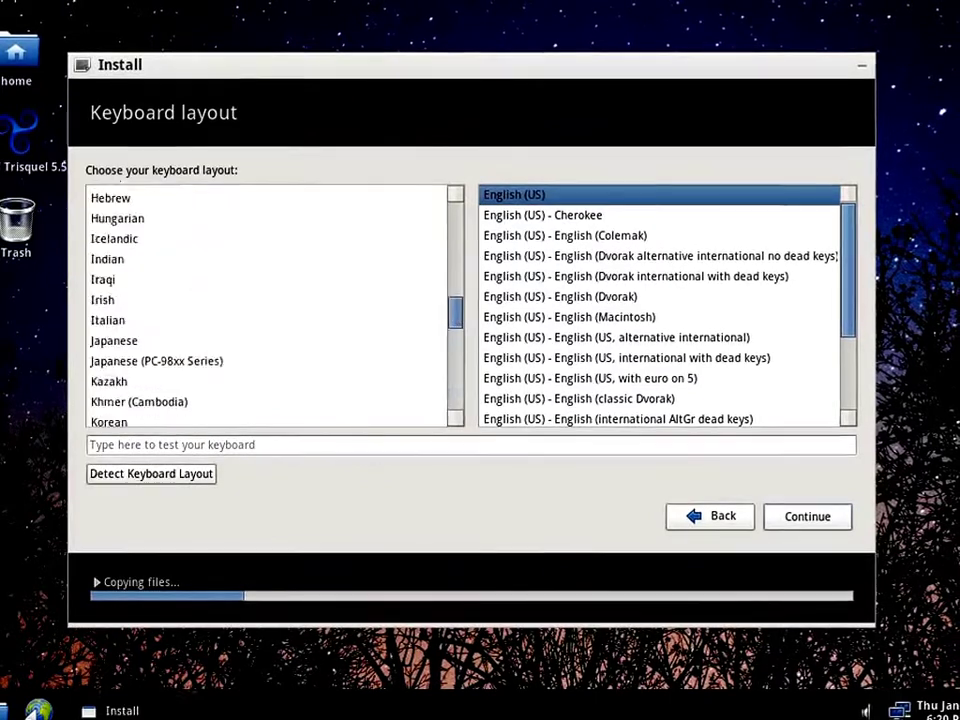
pyautogui.scroll(7, 268, 305)
pyautogui.moveTo(851, 263); pyautogui.dragTo(843, 373)
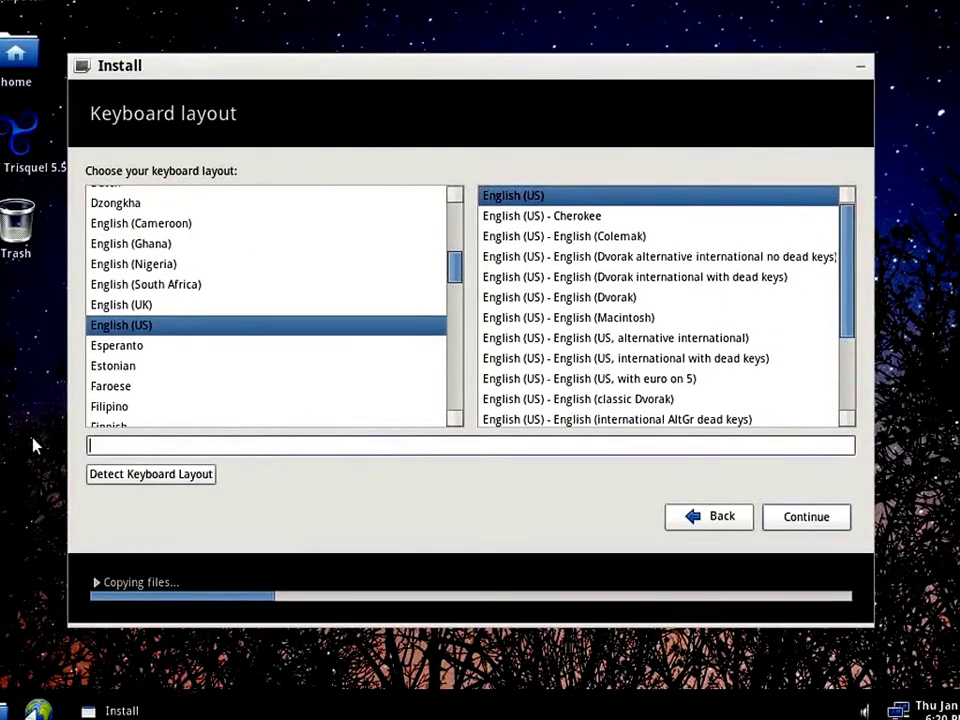
pyautogui.write('abctest')
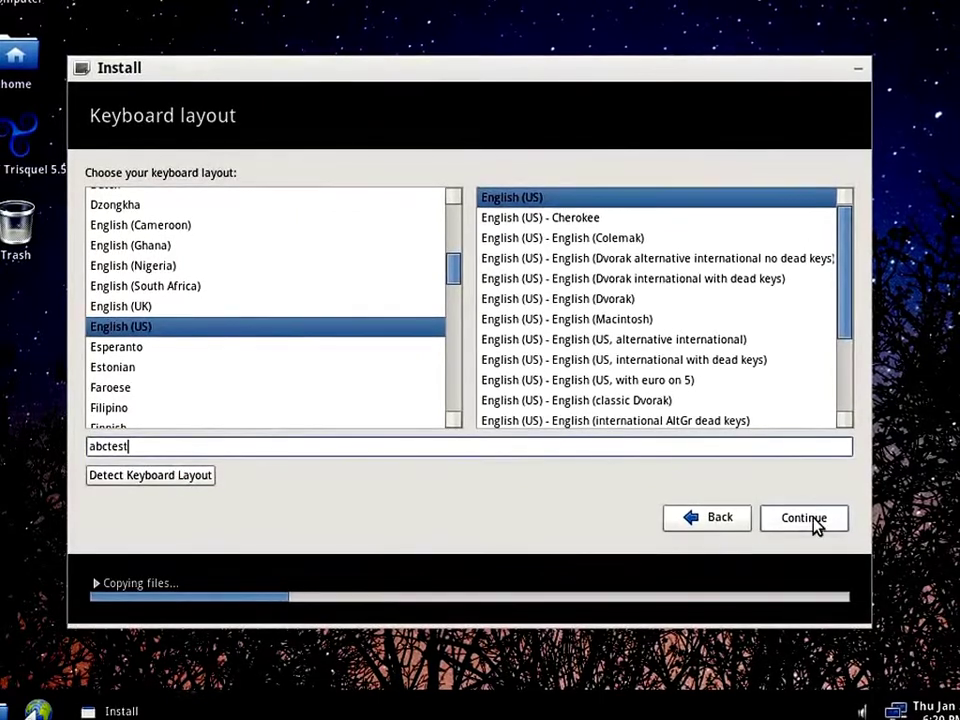
pyautogui.click(806, 518)
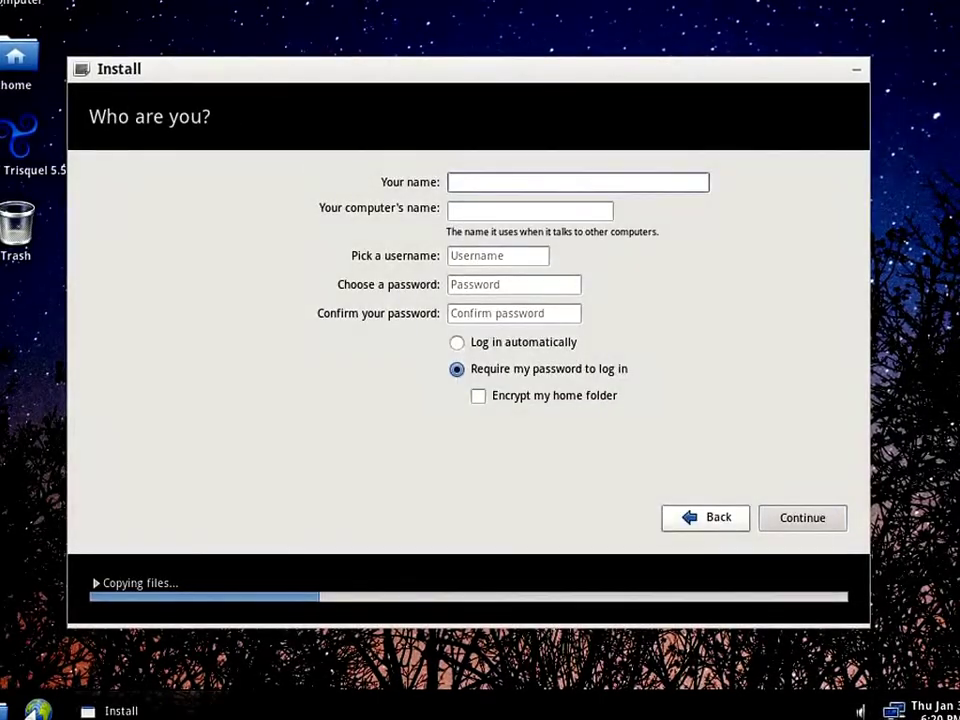
# Submit the user account details and page forward through the installer's slideshow while files are copied.
pyautogui.click(802, 518)
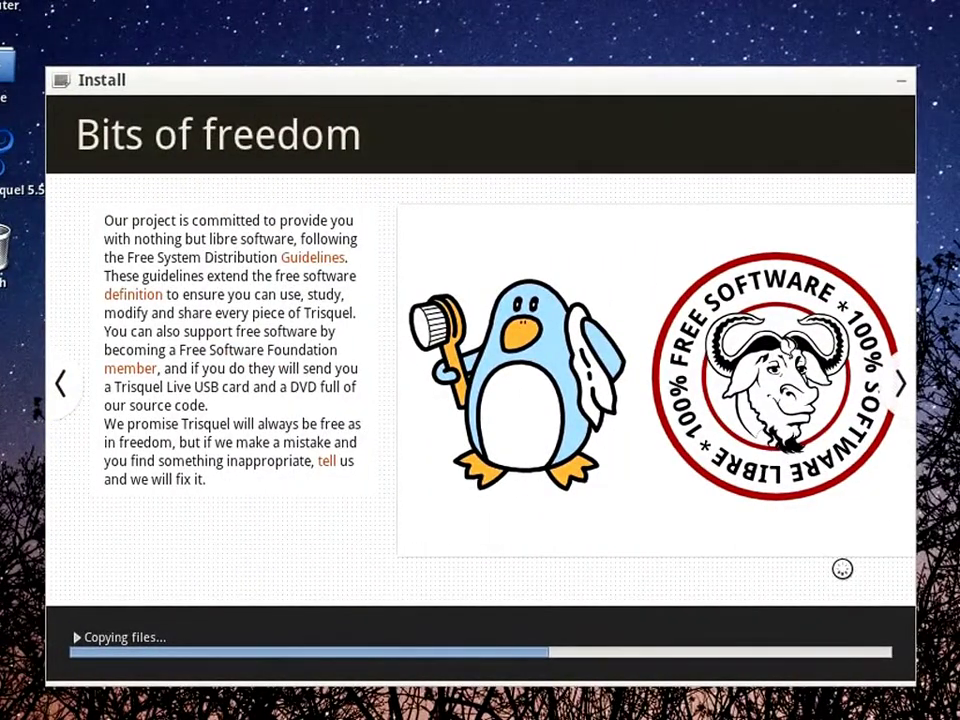
pyautogui.click(889, 381)
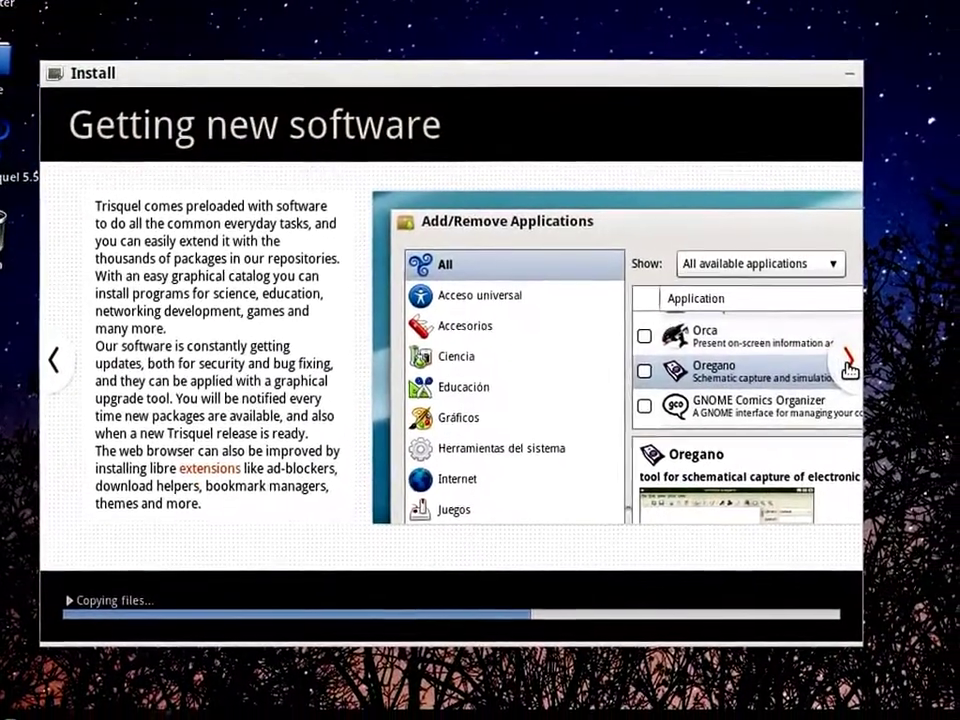
pyautogui.click(838, 366)
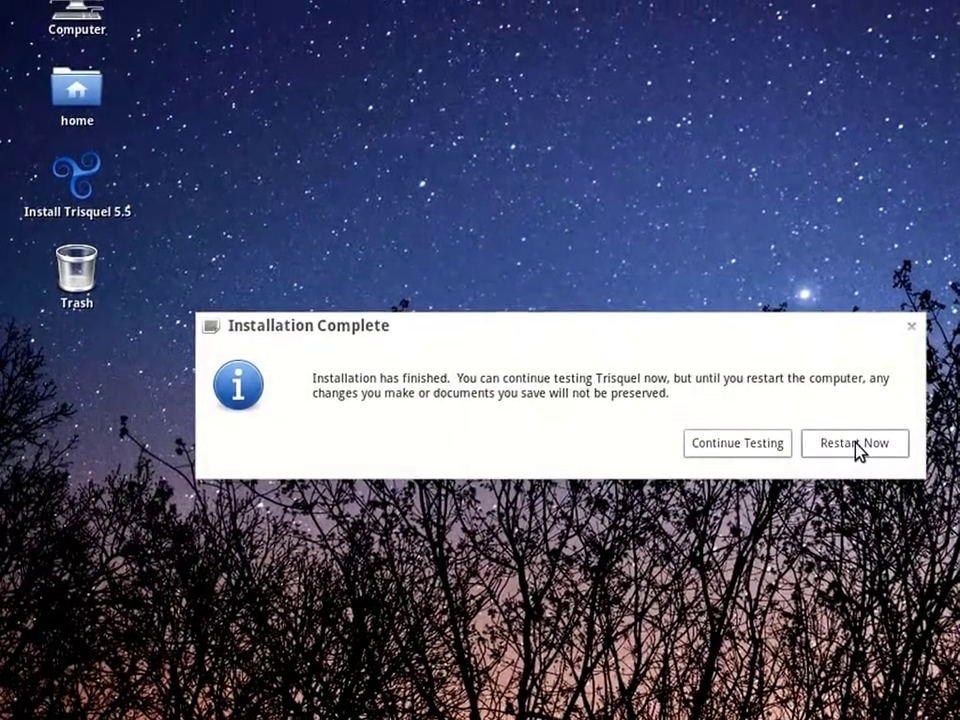
# Restart into the installed system and log in to the user account with its password, keeping the GNOME Classic session.
pyautogui.click(845, 420)
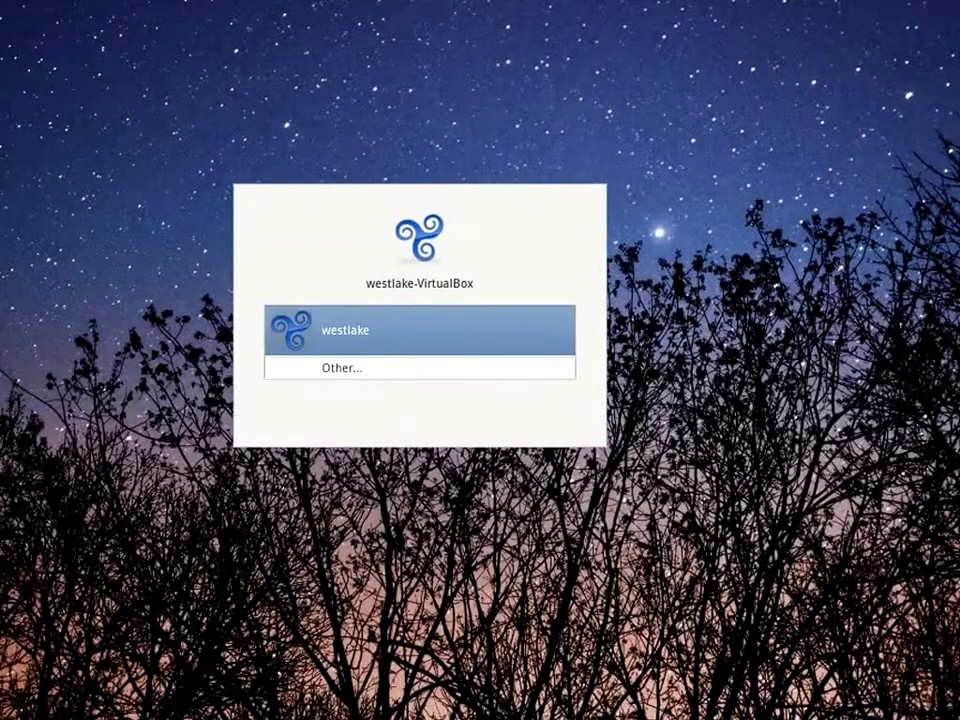
pyautogui.click(370, 332)
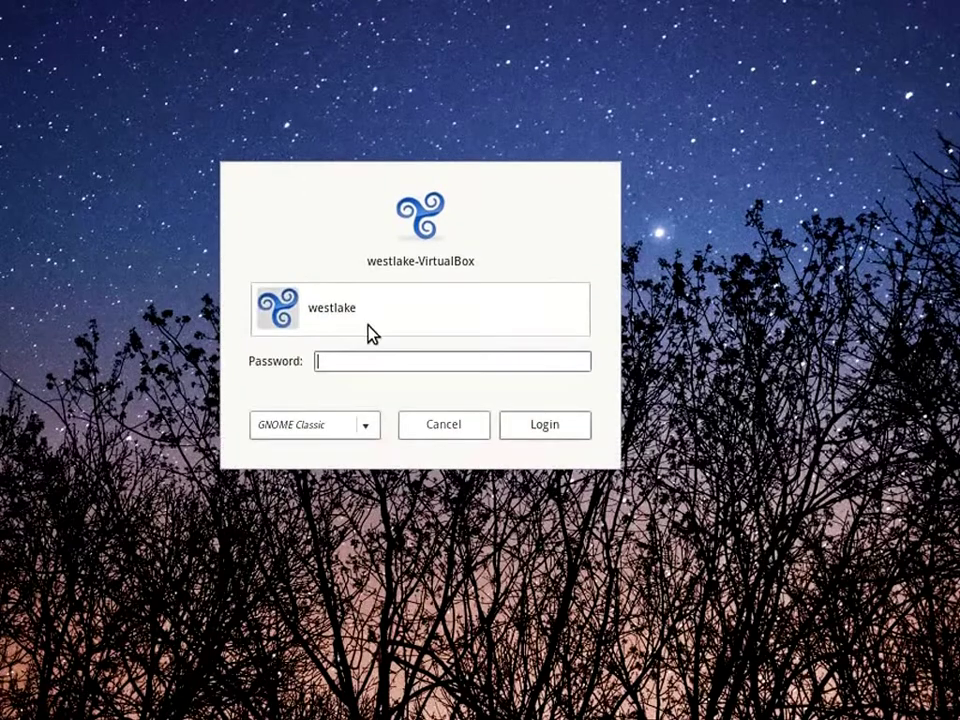
pyautogui.write('********')
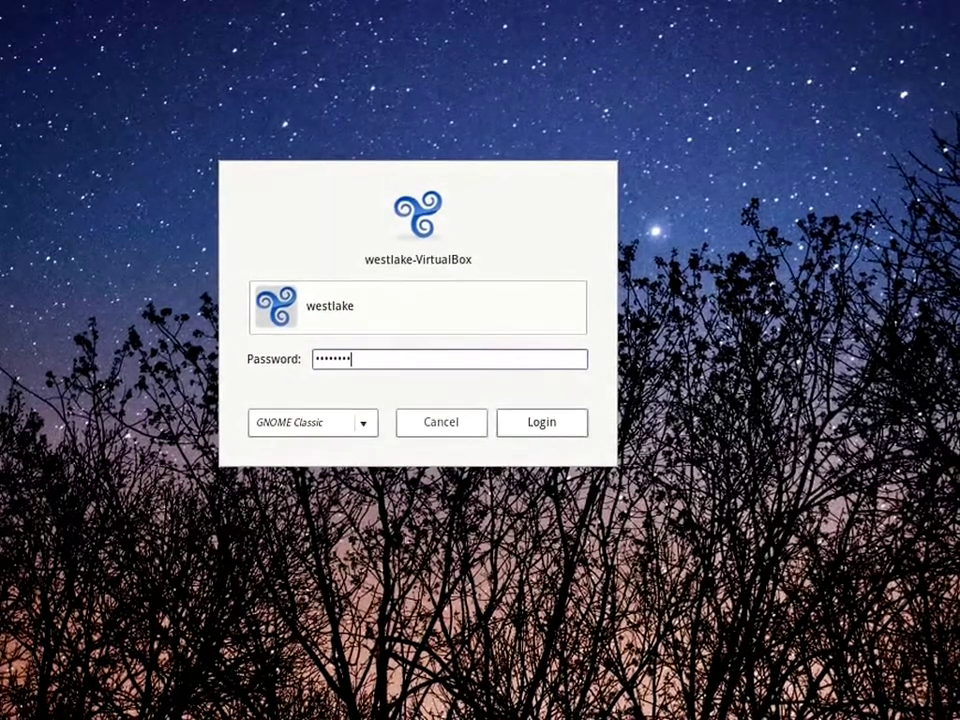
pyautogui.click(366, 426)
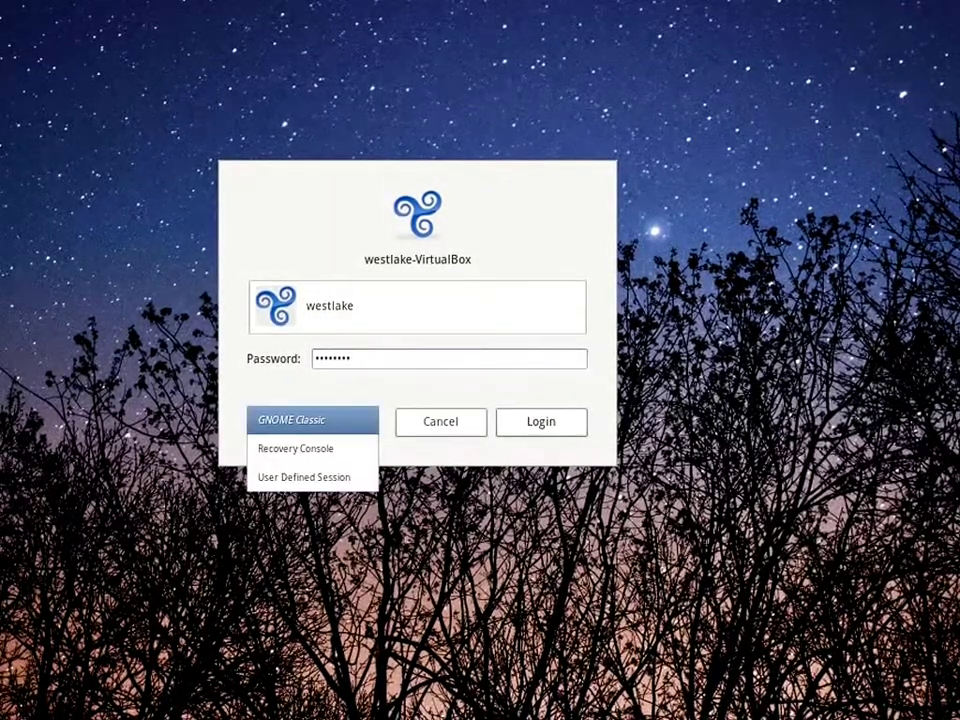
pyautogui.click(398, 403)
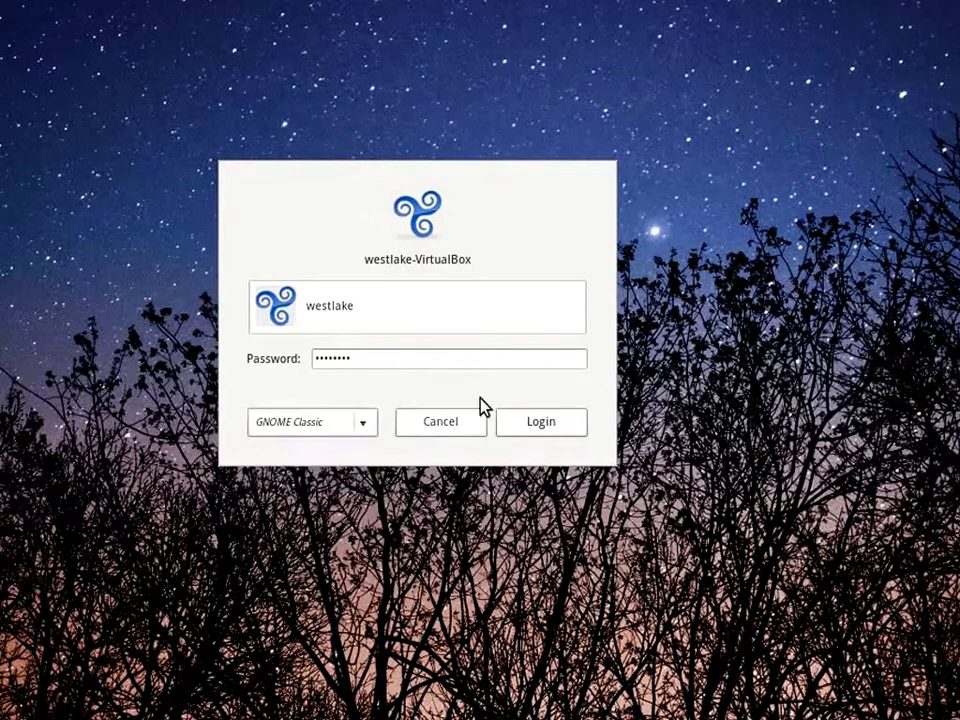
pyautogui.click(553, 430)
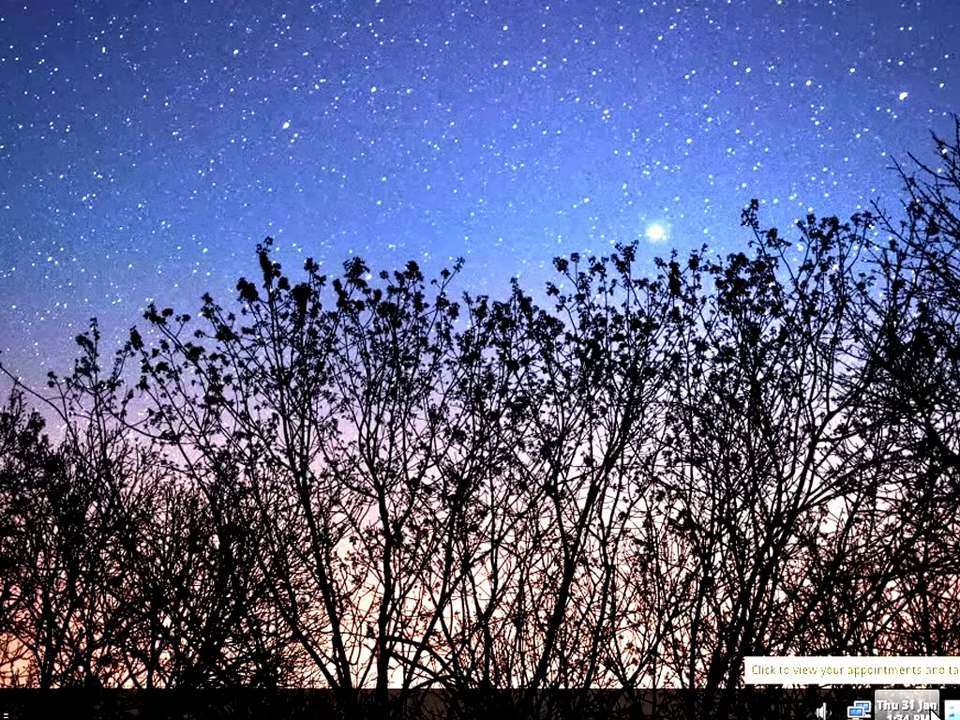
# View the clock's calendar, then add a web browser launcher from the installed applications to the desktop.
pyautogui.click(932, 708)
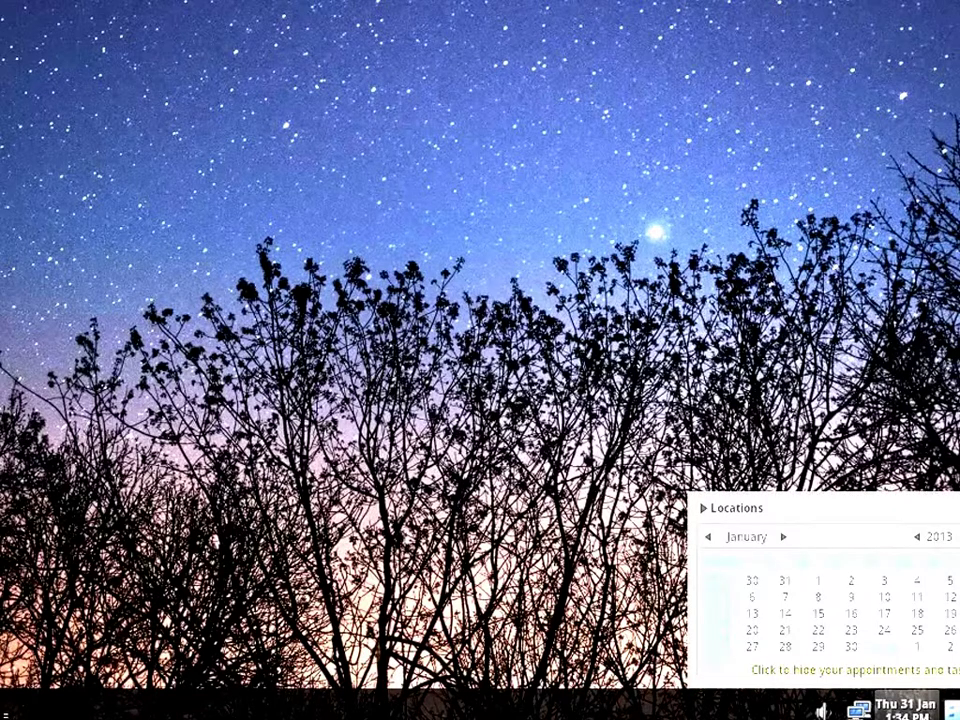
pyautogui.click(932, 708)
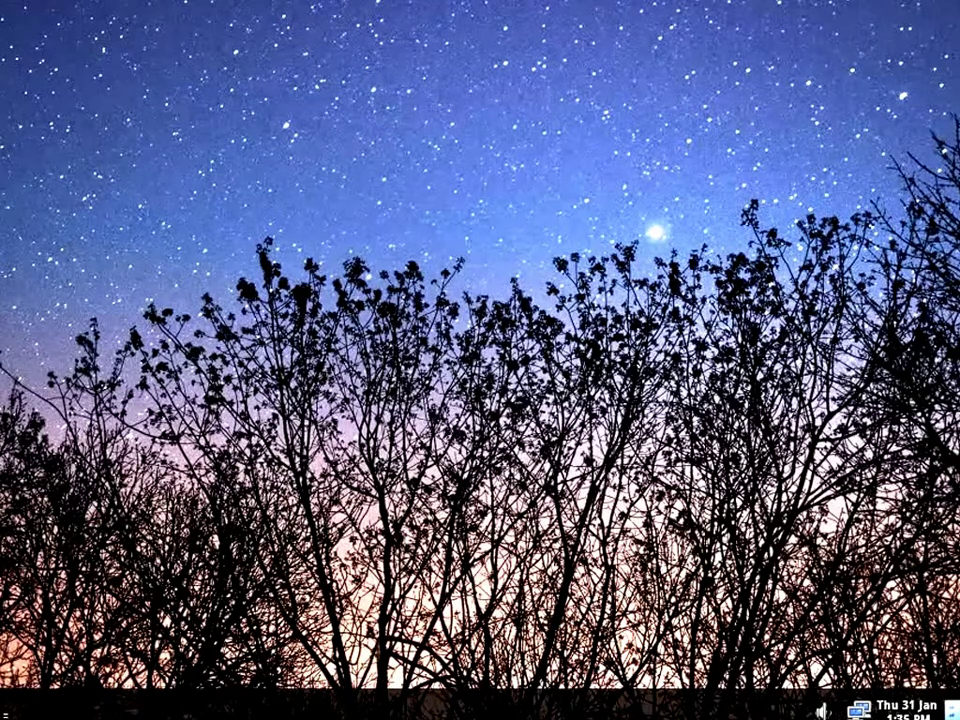
pyautogui.press('super')
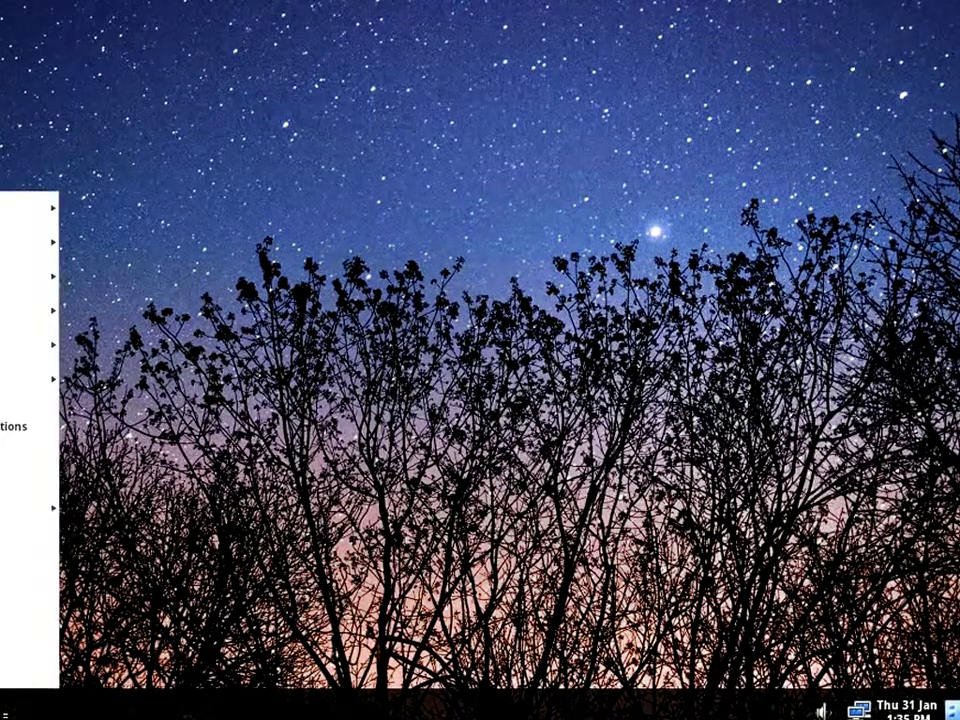
pyautogui.moveTo(154, 214); pyautogui.dragTo(38, 172)
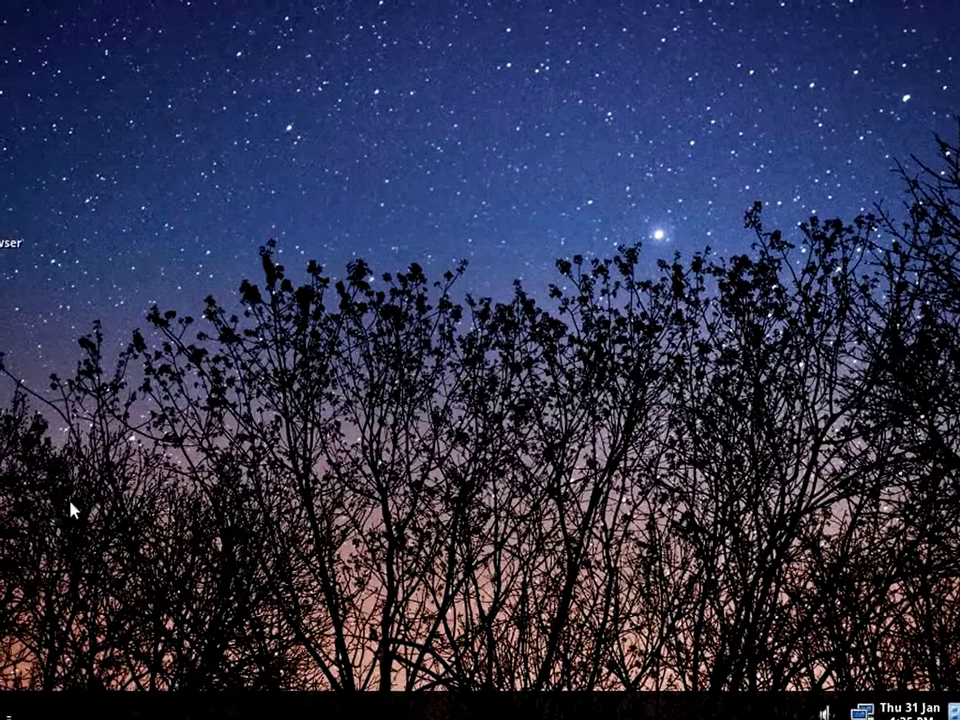
# Look at the desktop's options for creating new documents and open the desktop background settings.
pyautogui.rightClick(62, 434)
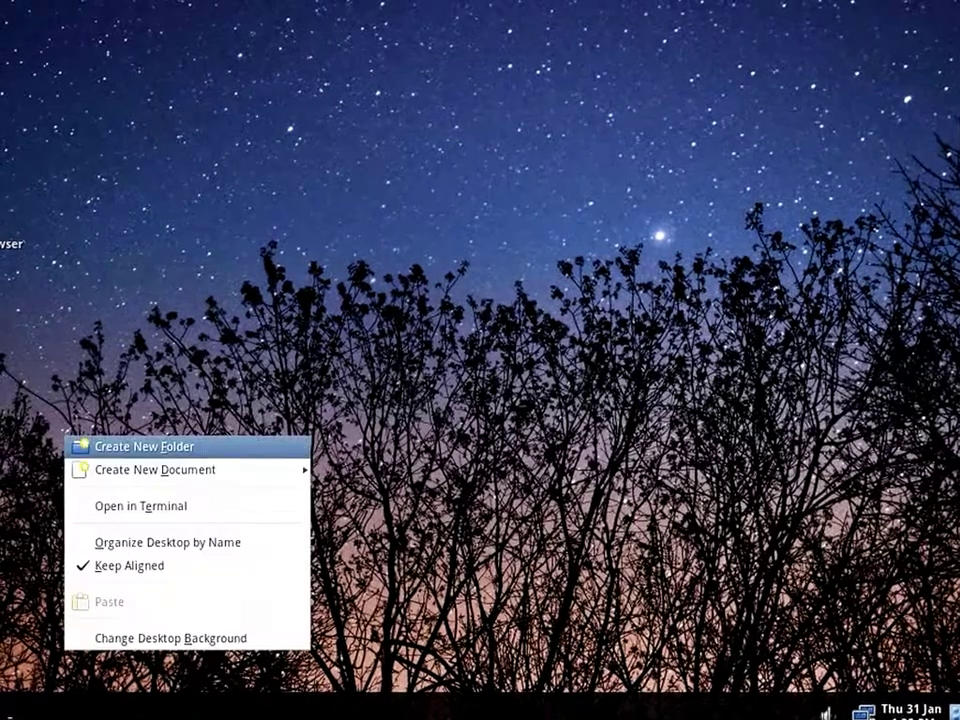
pyautogui.moveTo(155, 469)
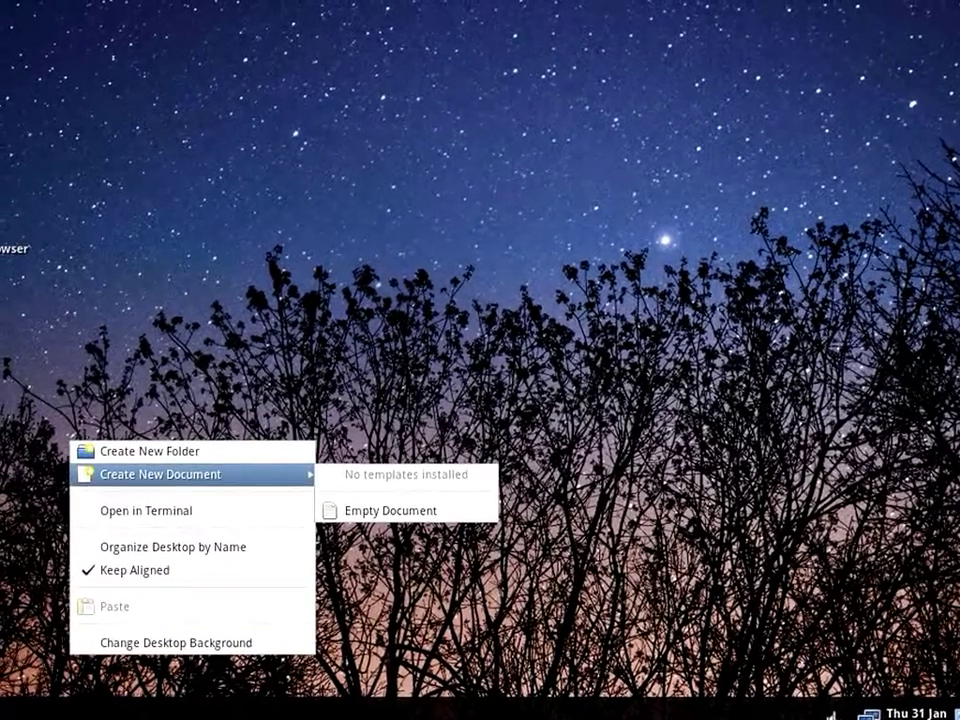
pyautogui.click(130, 645)
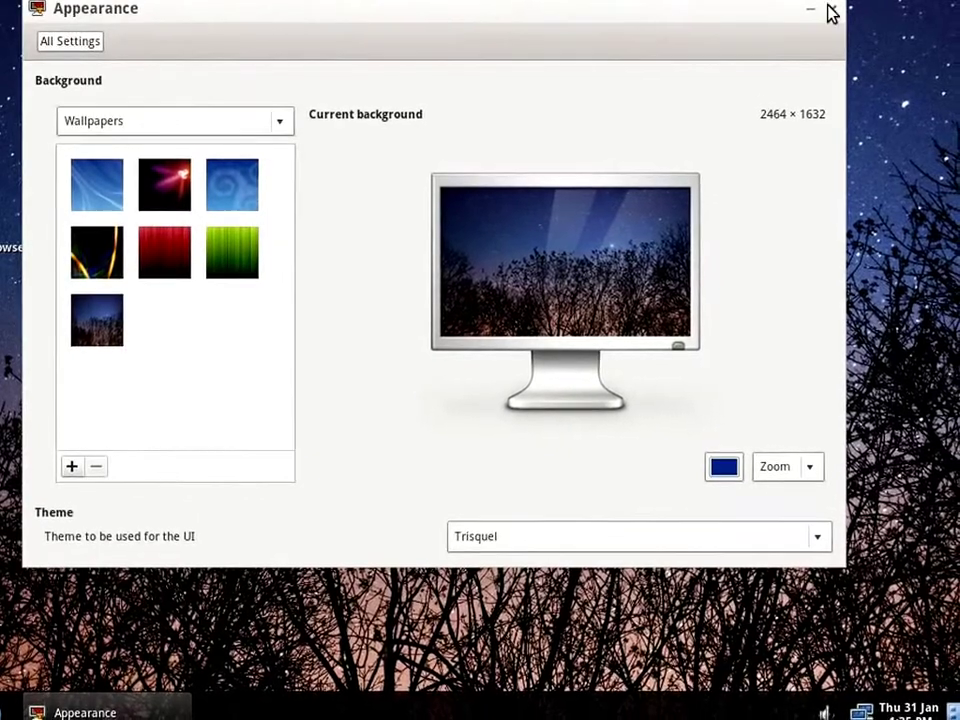
# Close the Appearance window, open System Settings and look through its Personal and System items.
pyautogui.click(829, 10)
pyautogui.click(1, 712)
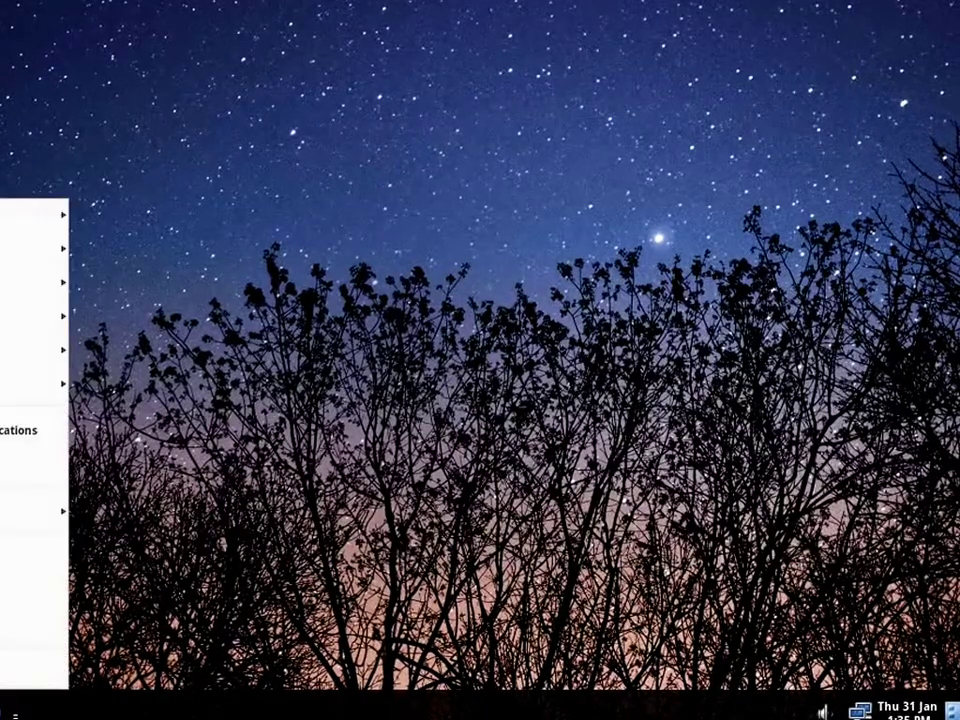
pyautogui.click(15, 464)
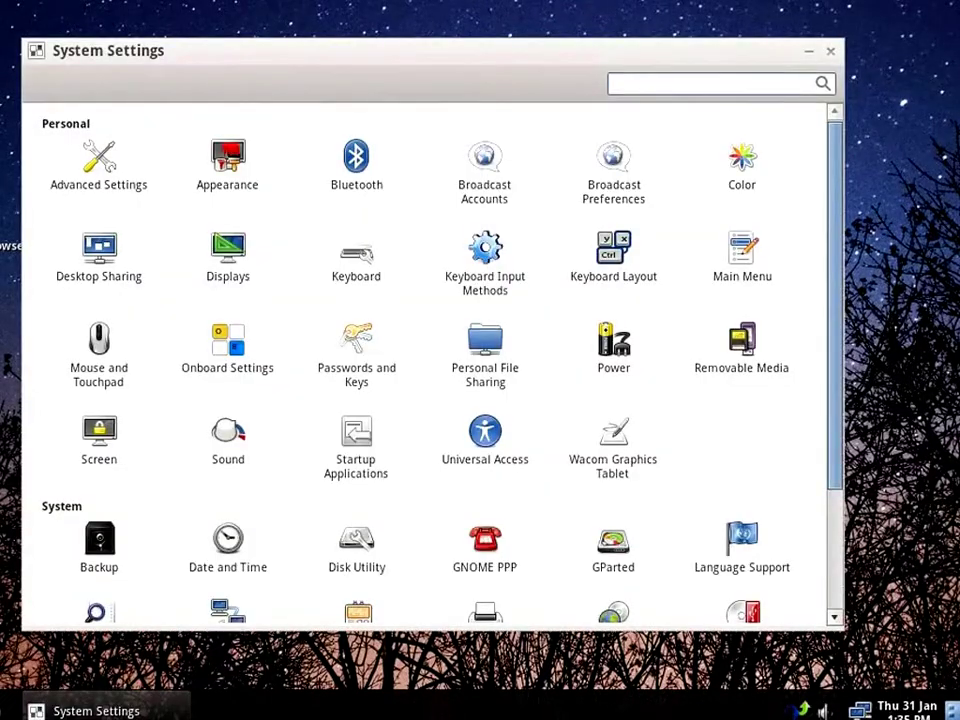
pyautogui.scroll(-3, 30, 410)
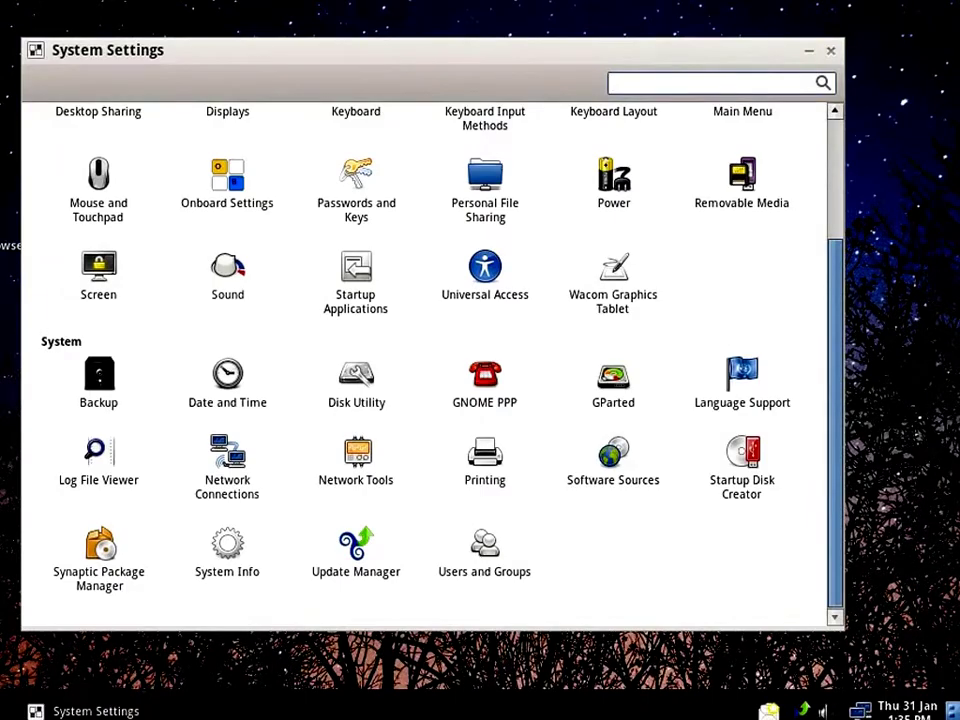
# Open Synaptic Package Manager from System Settings, dismiss its quick introduction, and close both windows.
pyautogui.doubleClick(99, 556)
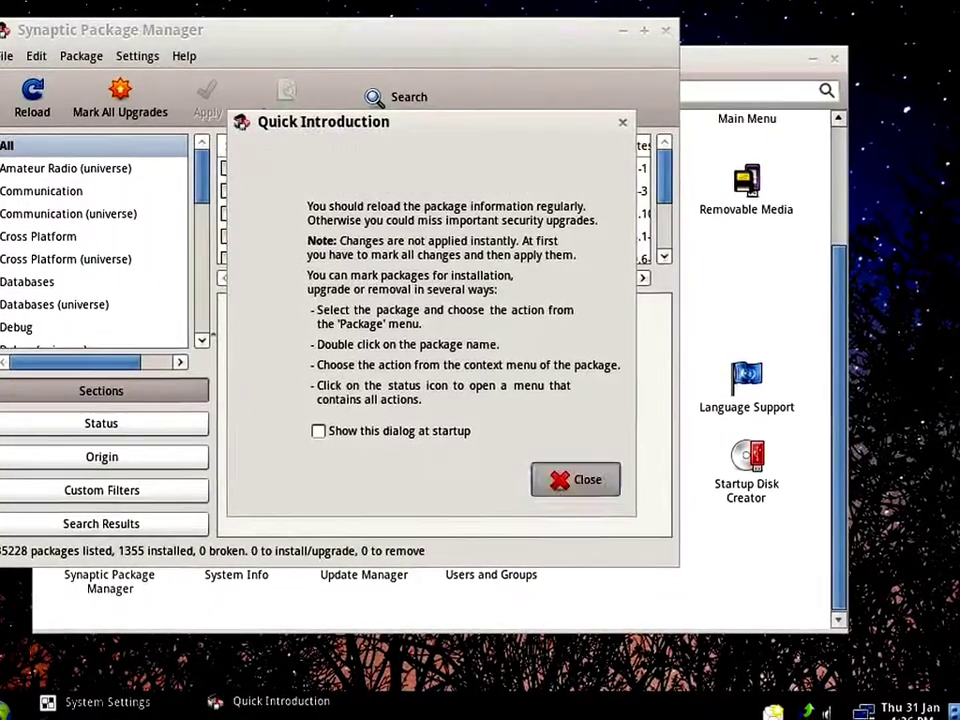
pyautogui.click(575, 479)
pyautogui.click(666, 31)
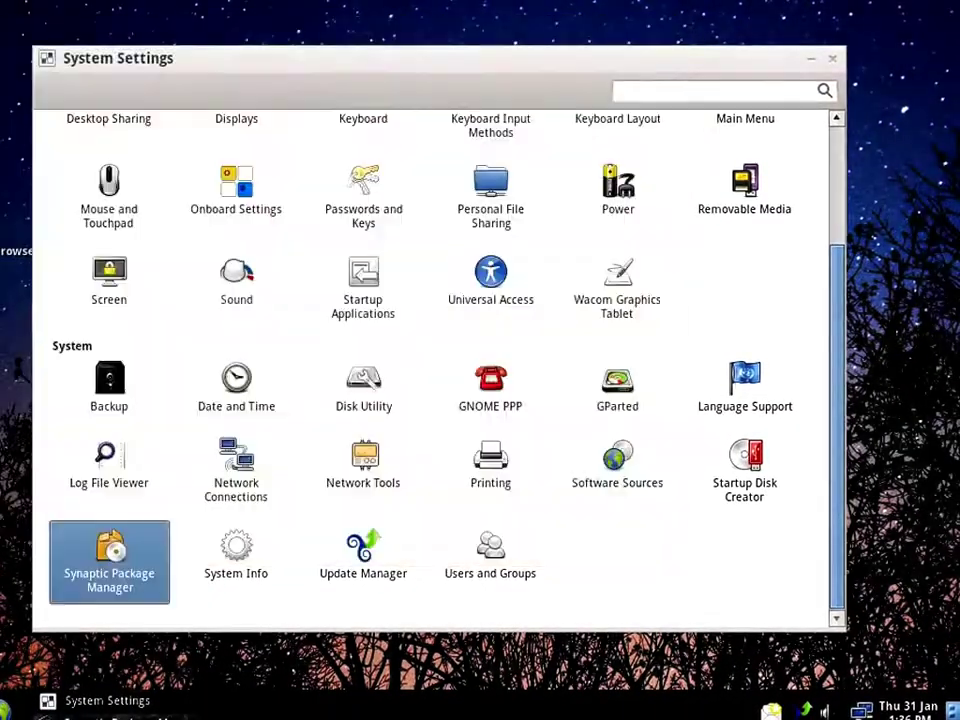
pyautogui.rightClick(135, 690)
pyautogui.rightClick(115, 708)
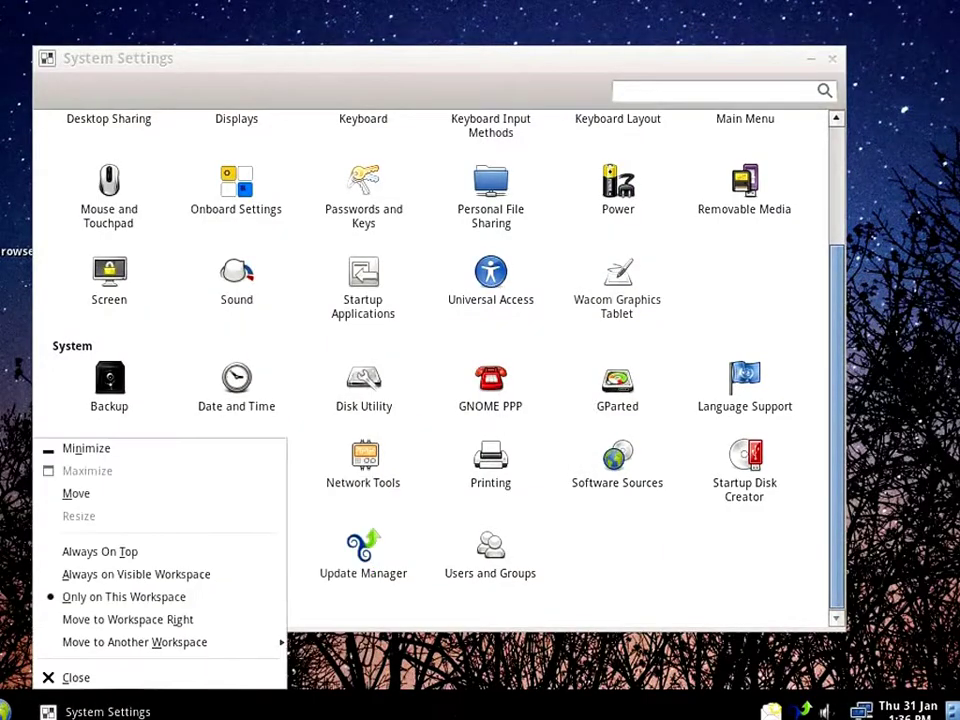
pyautogui.click(75, 677)
# Log out of the session and log back in to the user account with its password, keeping GNOME Classic.
pyautogui.click(8, 711)
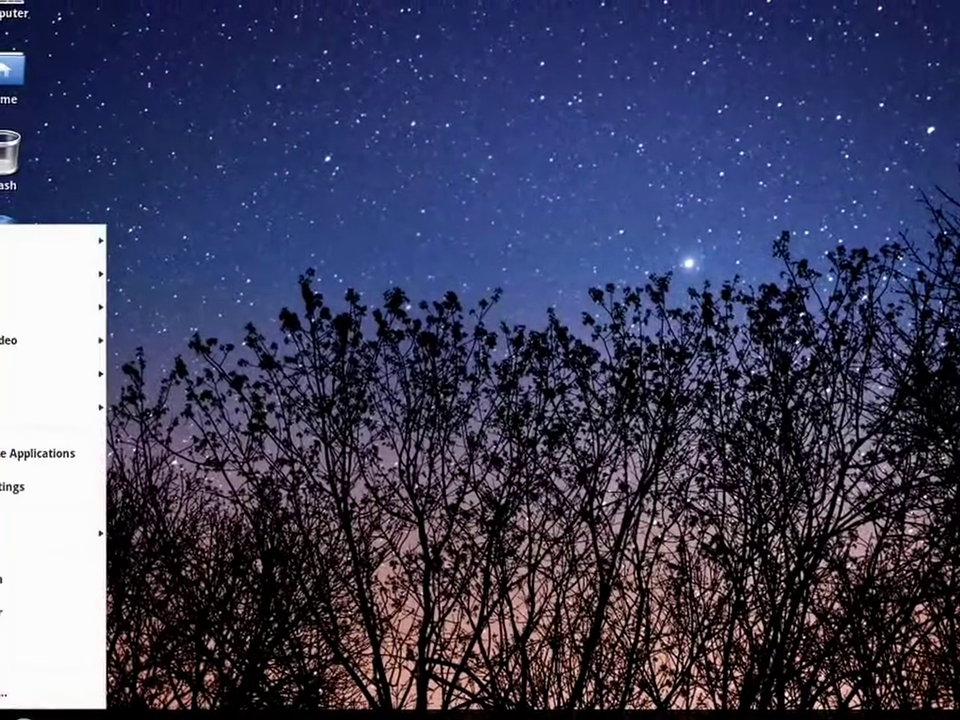
pyautogui.click(192, 592)
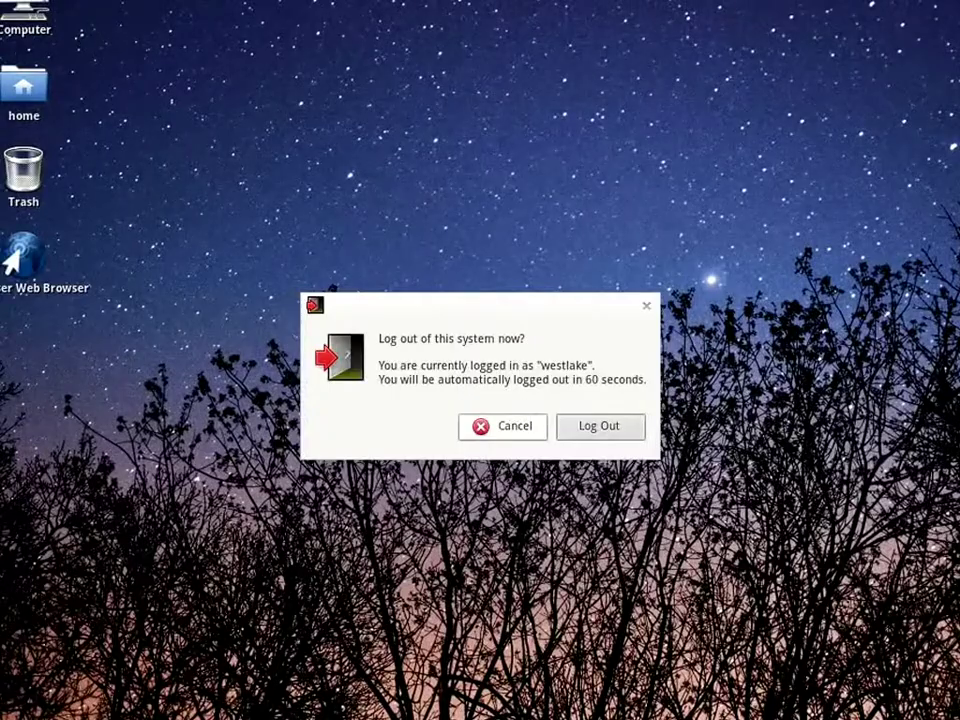
pyautogui.click(600, 426)
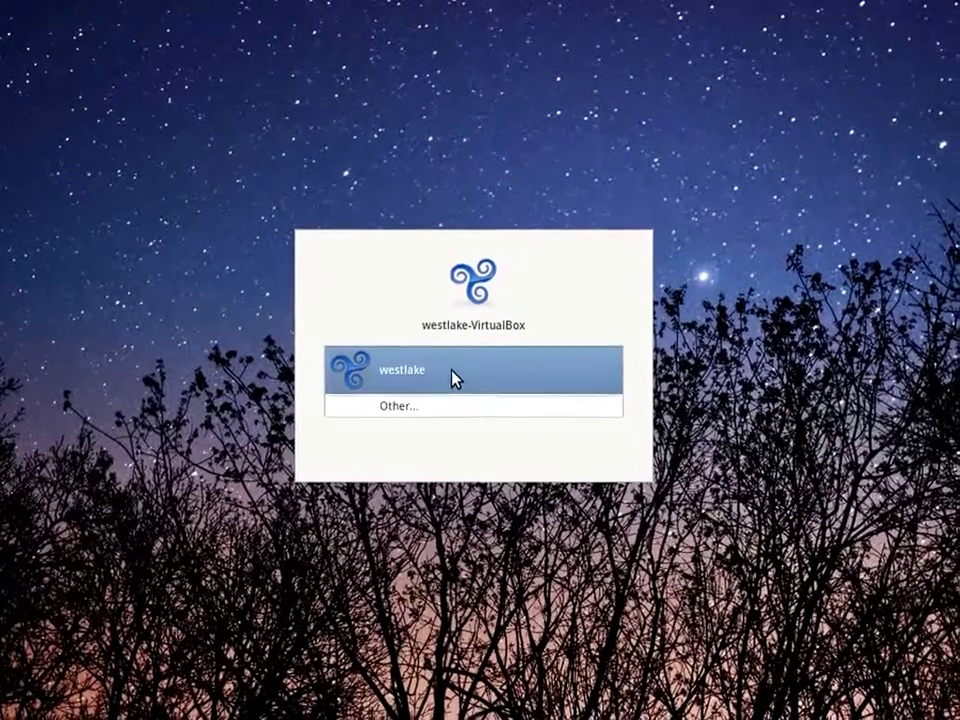
pyautogui.click(452, 374)
pyautogui.write('******')
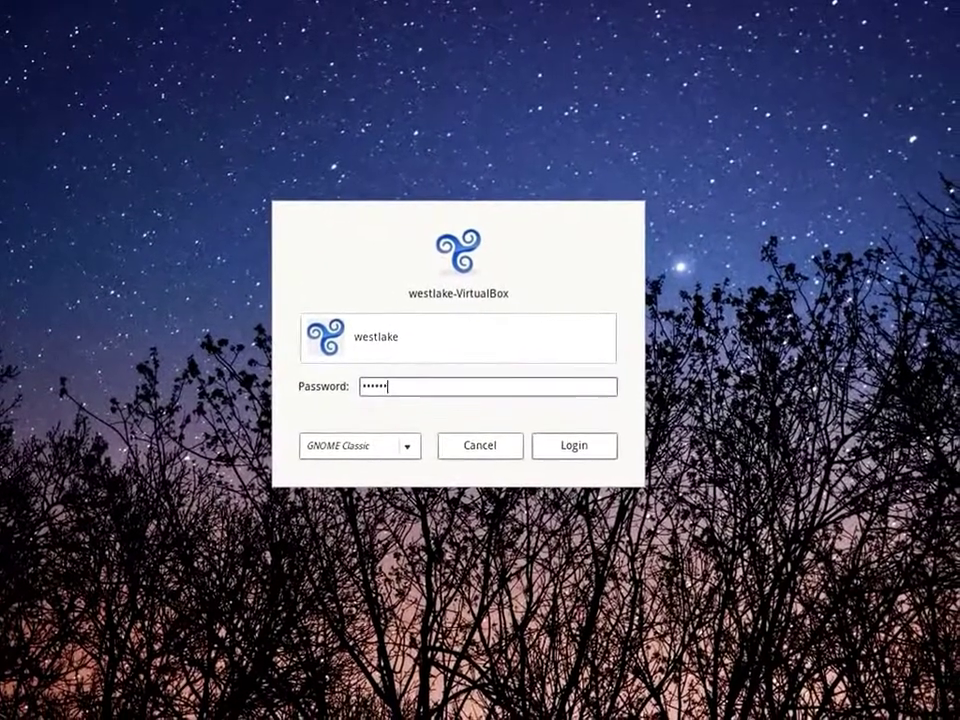
pyautogui.write('**')
pyautogui.press('Return')
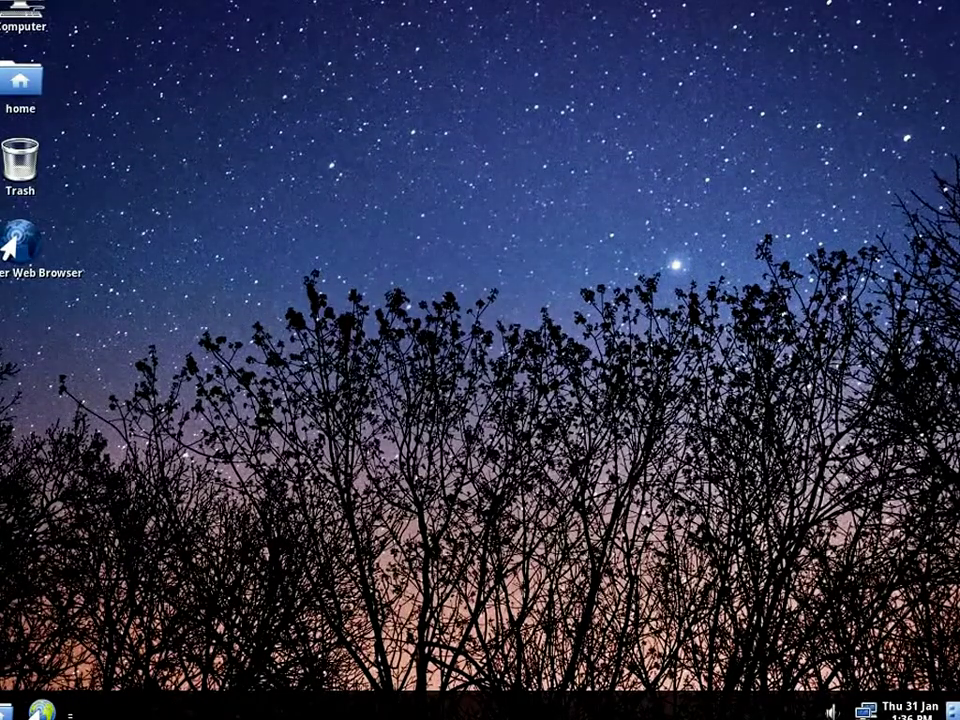
pyautogui.rightClick(14, 243)
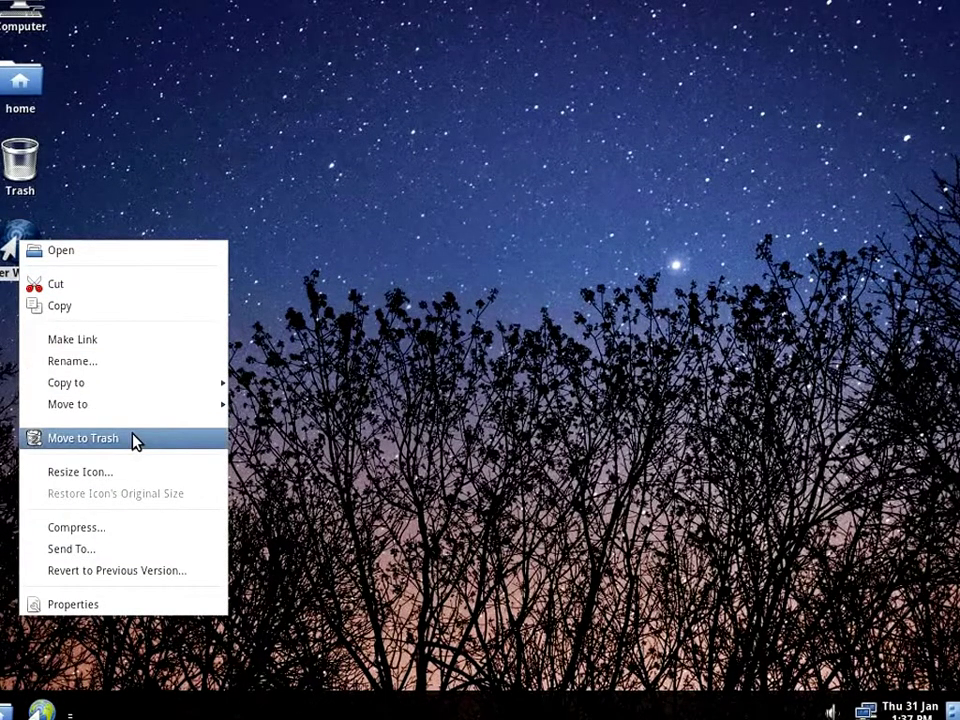
pyautogui.click(332, 386)
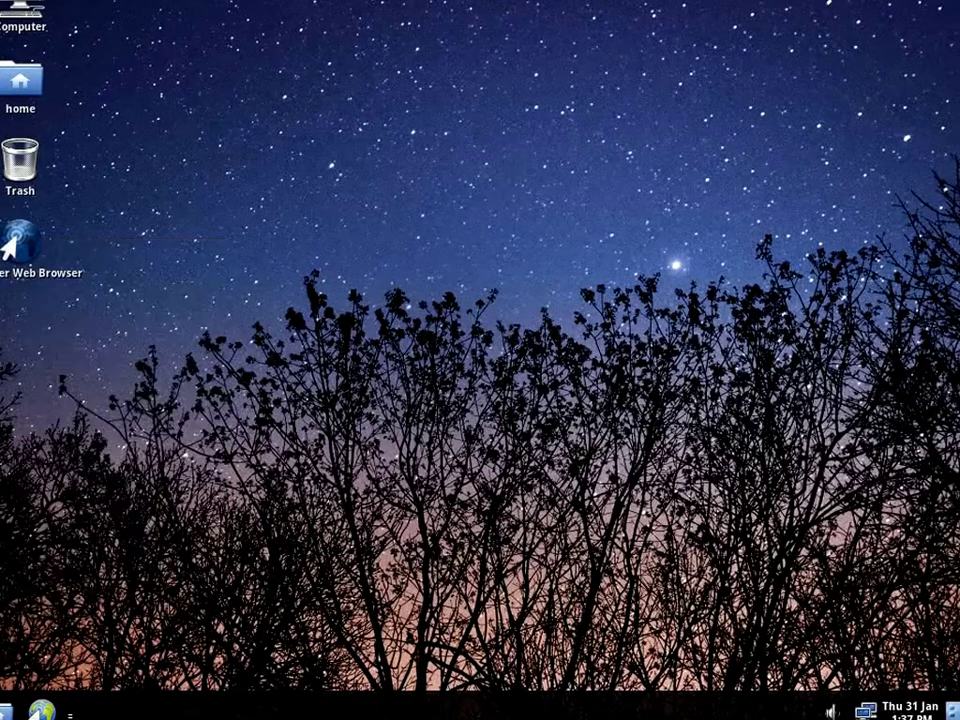
# Open Add/Remove Applications and reload the list of available applications, authorizing with the account password.
pyautogui.press('super')
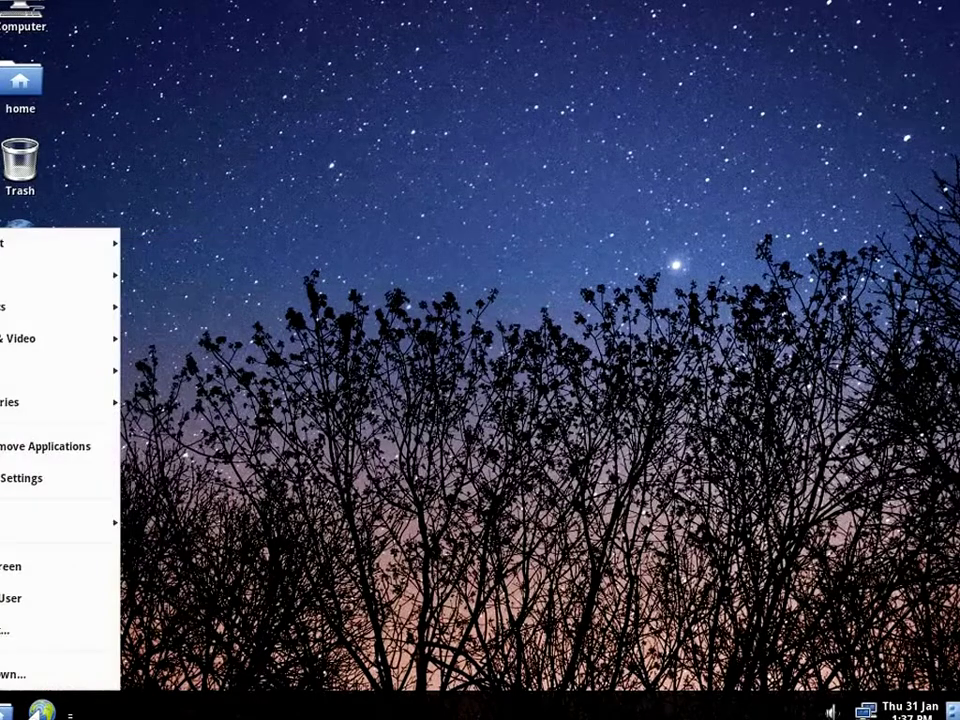
pyautogui.click(5, 443)
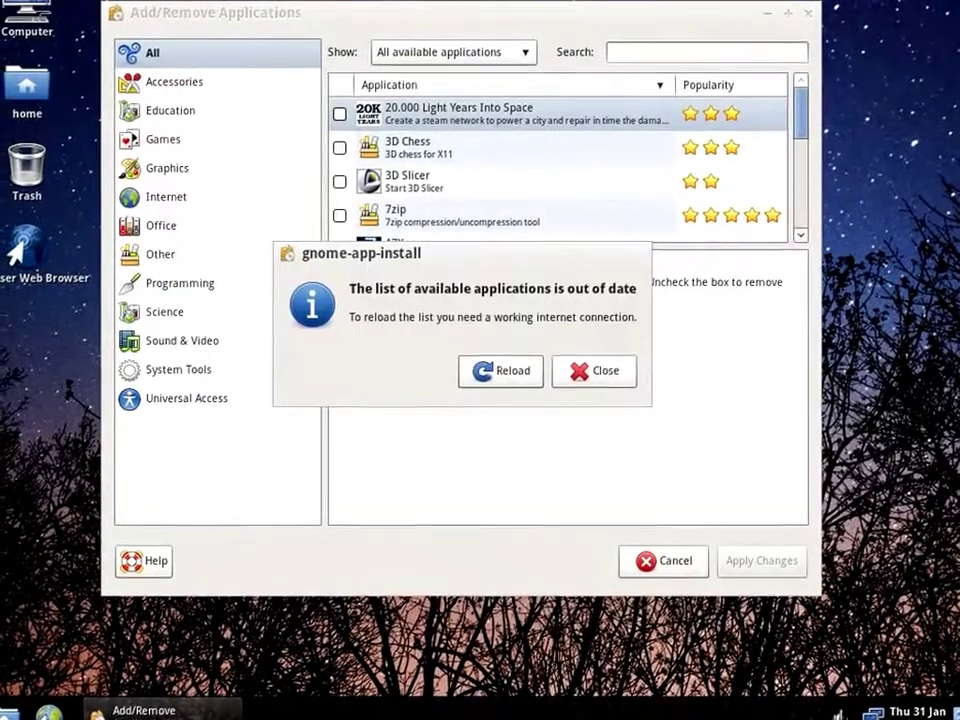
pyautogui.click(500, 372)
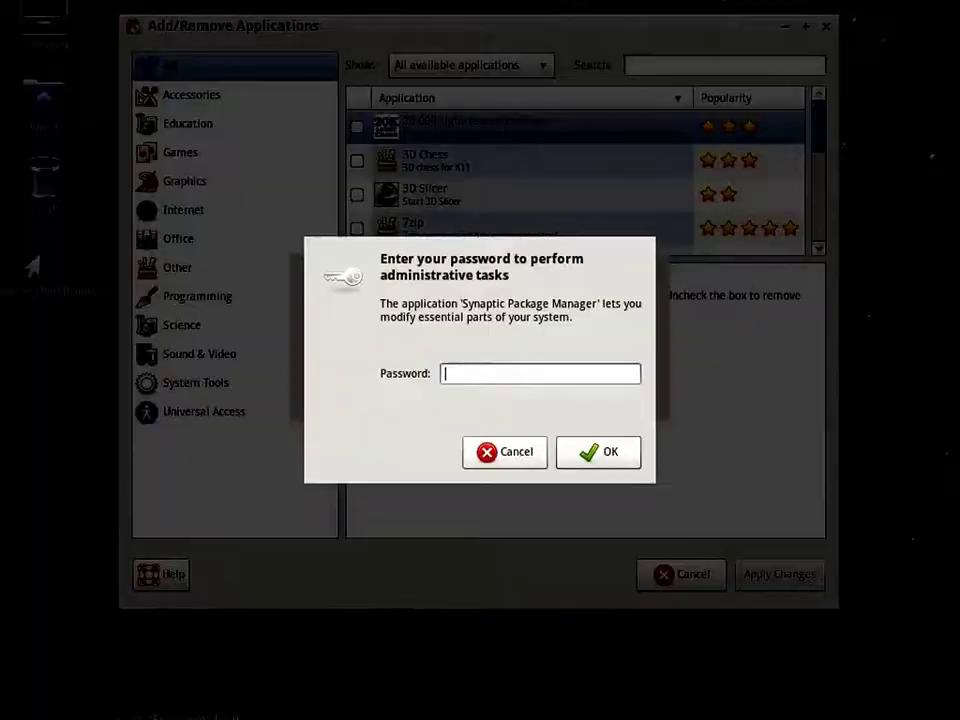
pyautogui.write('••••••••')
pyautogui.press('Return')
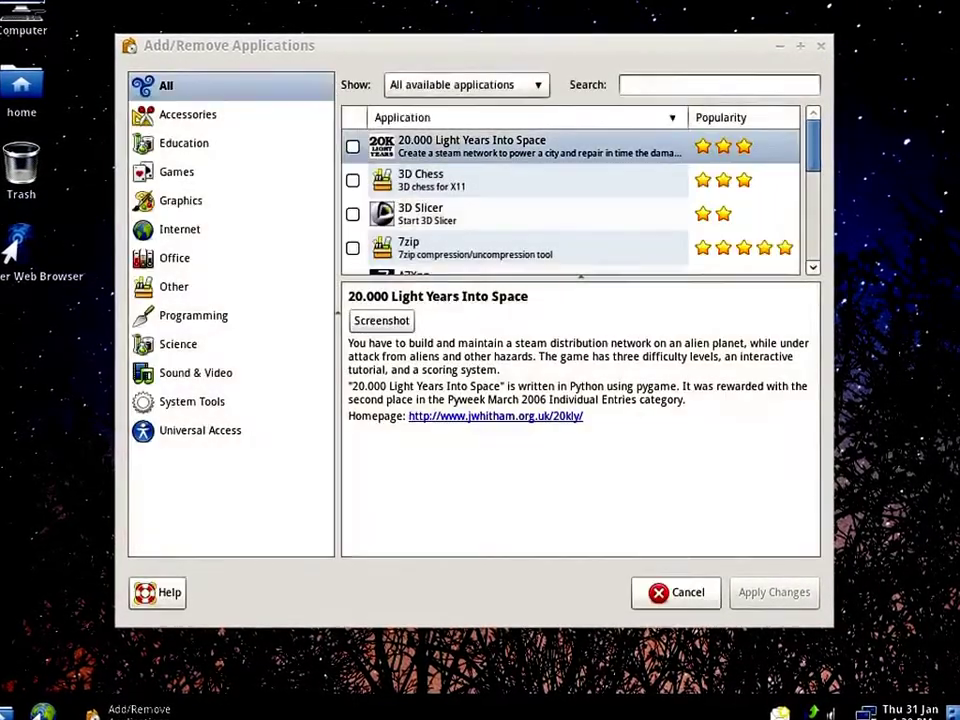
# Search the available applications for "chrome" and for "gdebi".
pyautogui.click(699, 88)
pyautogui.write('chrome')
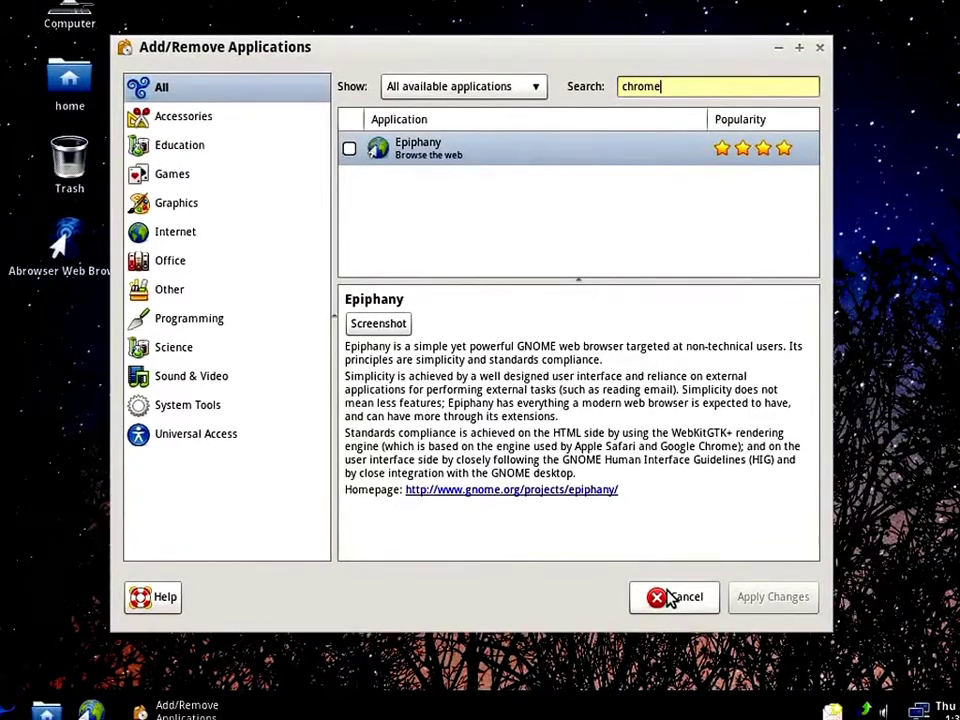
pyautogui.doubleClick(634, 86)
pyautogui.write('gdeb')
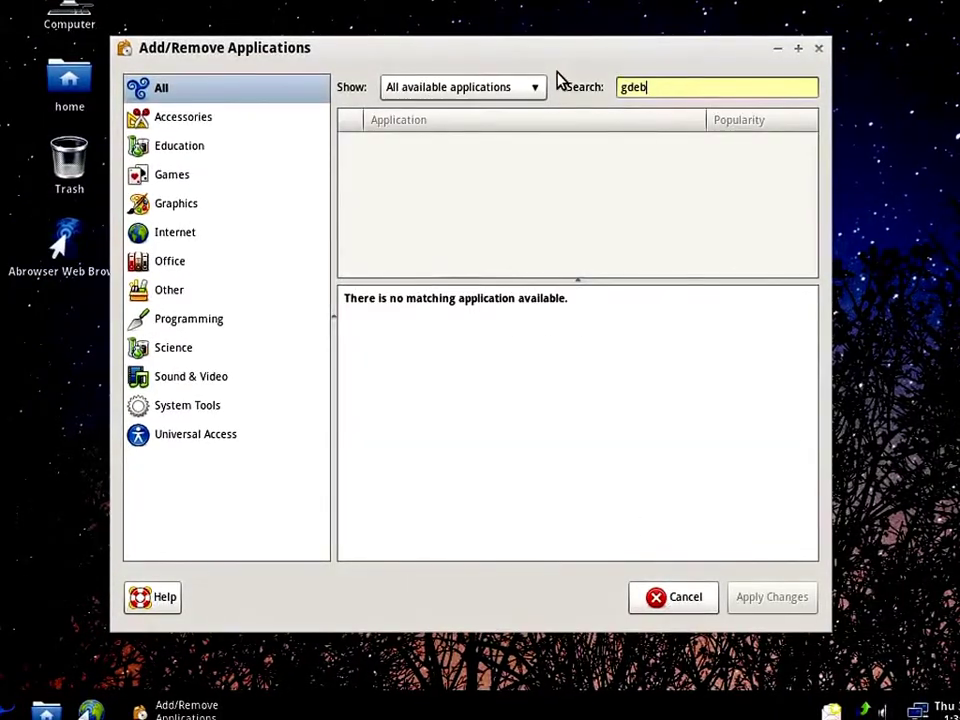
pyautogui.write('i')
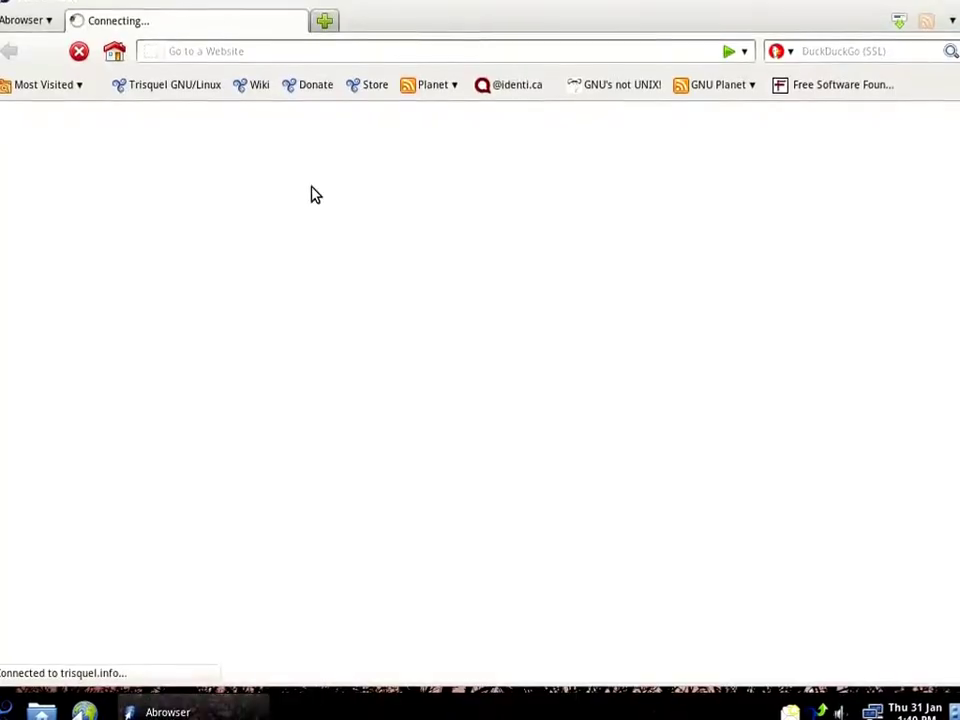
# In Abrowser, set the search engine to Google and search the web for "chrome".
pyautogui.click(783, 46)
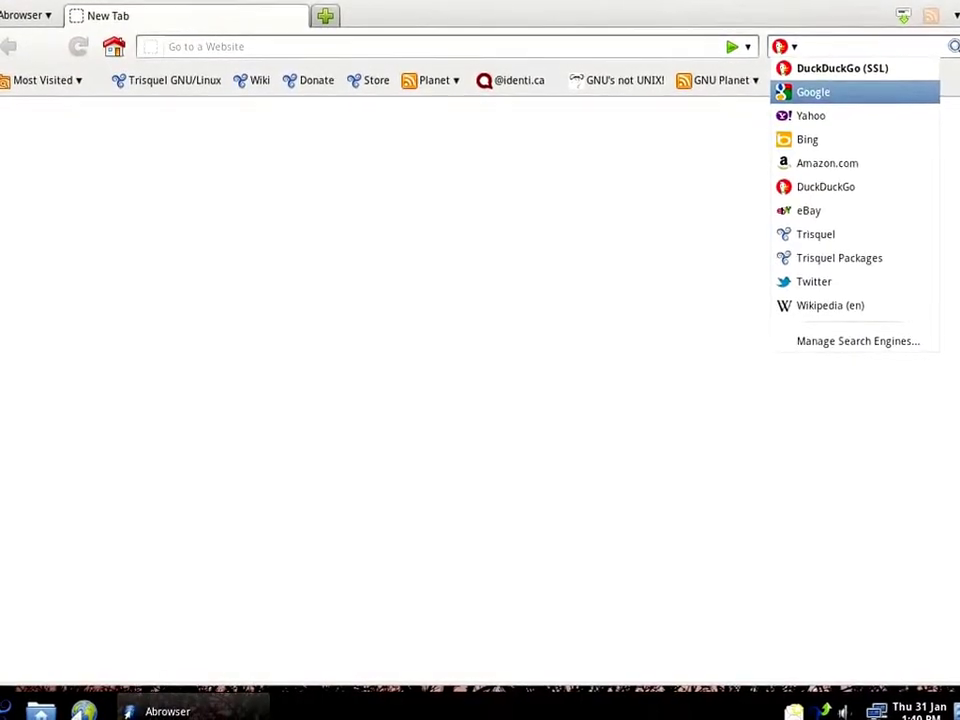
pyautogui.click(813, 92)
pyautogui.write('chrome')
pyautogui.press('Return')
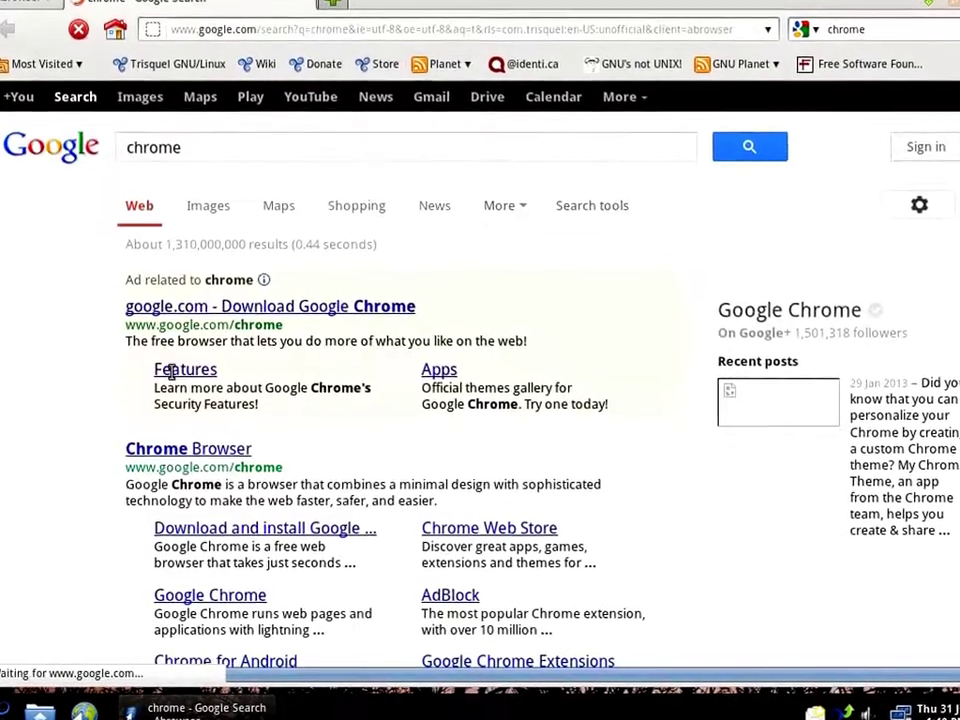
# Open the Chrome Browser page and download the 32 bit package google-chrome-stable_current_i386.deb, saving the file.
pyautogui.click(180, 452)
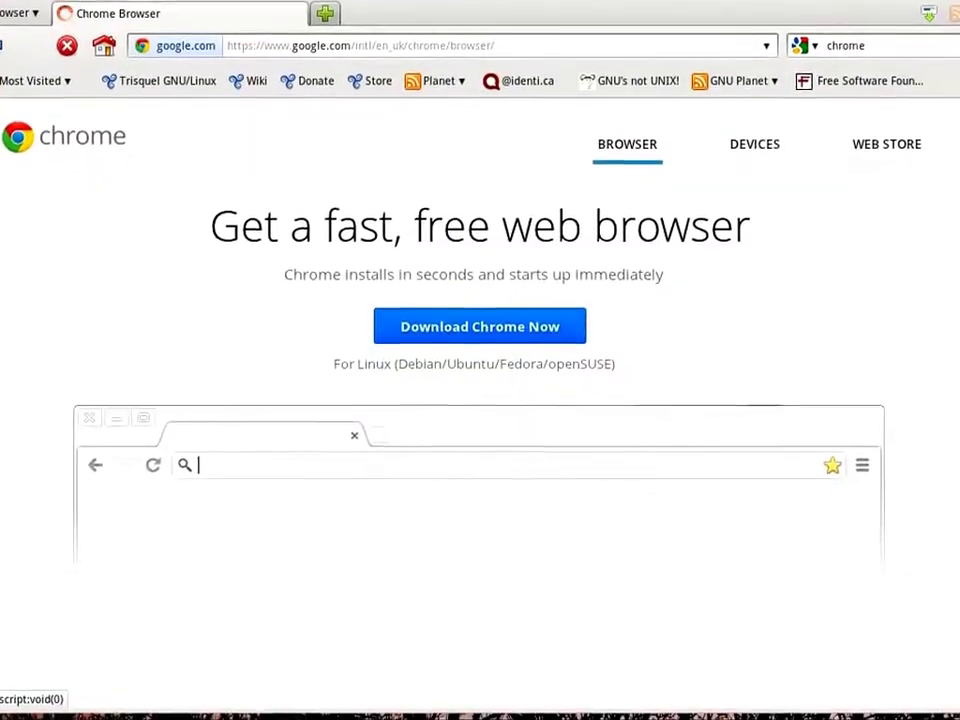
pyautogui.click(479, 326)
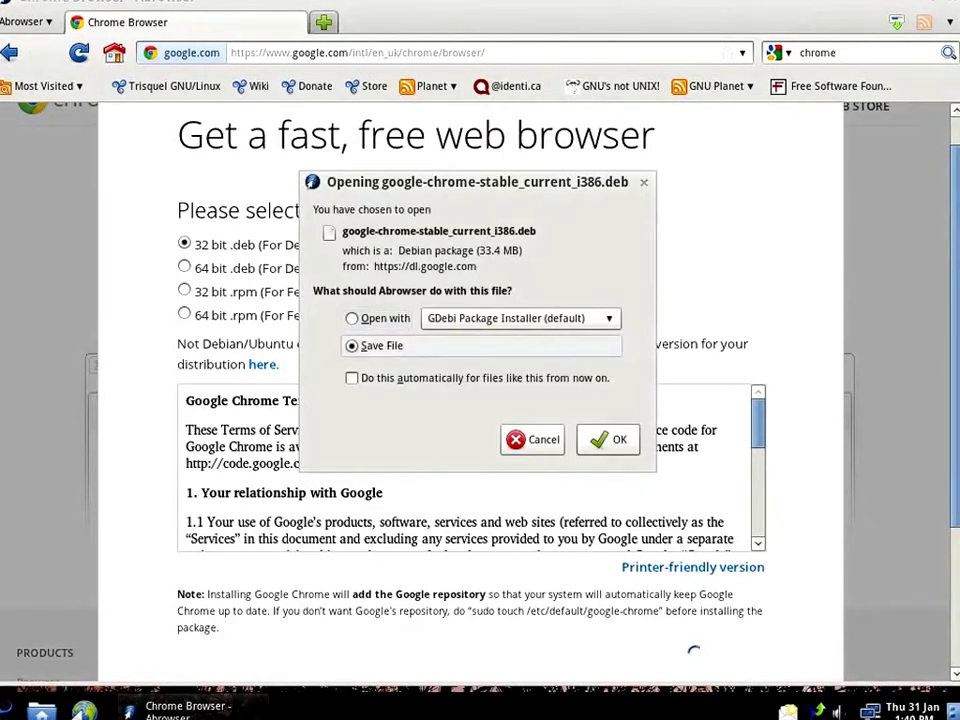
pyautogui.click(606, 439)
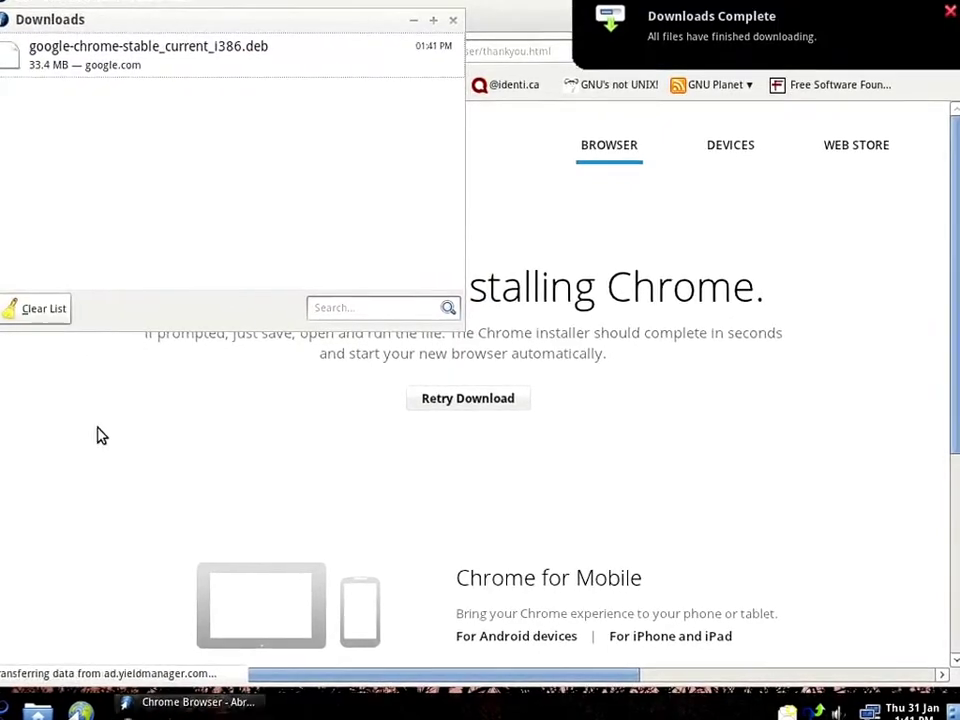
# On YouTube, open the video "Student swept away by flooding at McGill University" and play it.
pyautogui.click(101, 436)
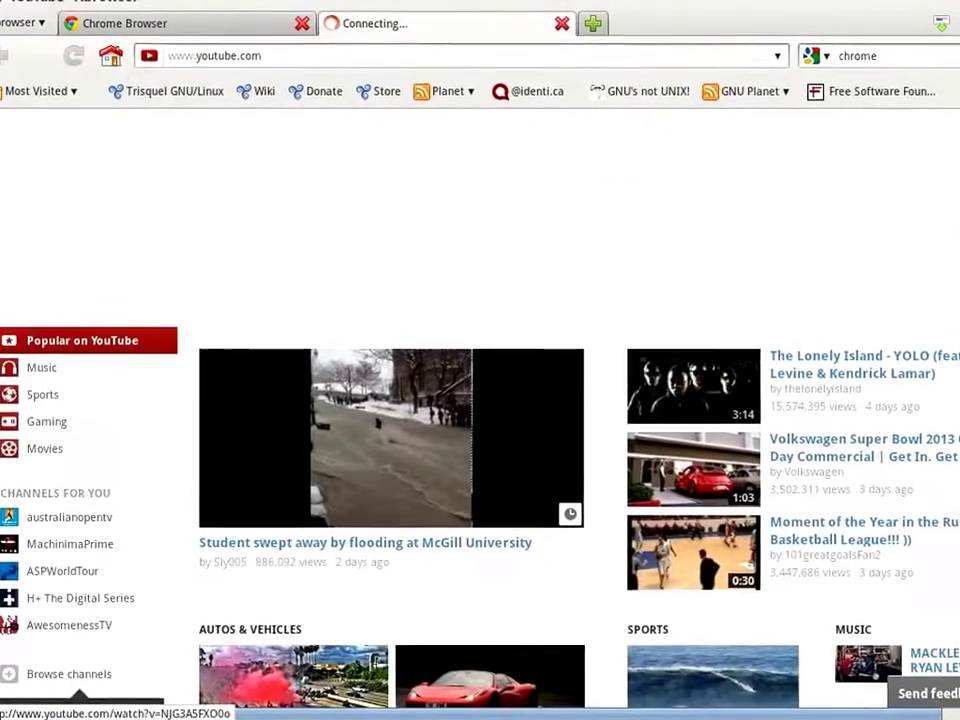
pyautogui.click(379, 387)
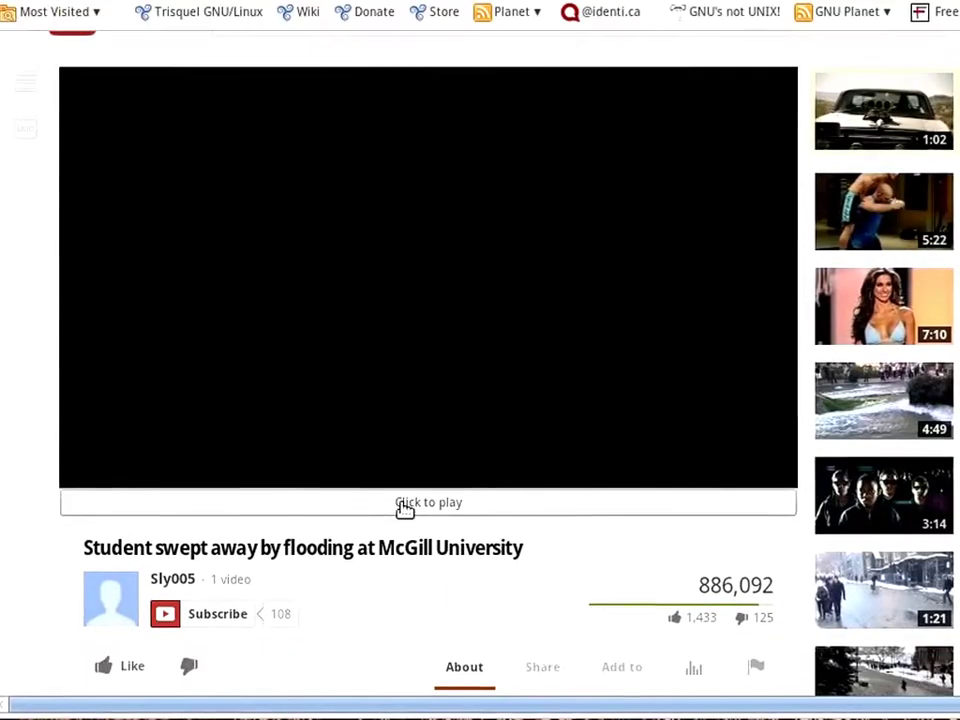
pyautogui.click(405, 508)
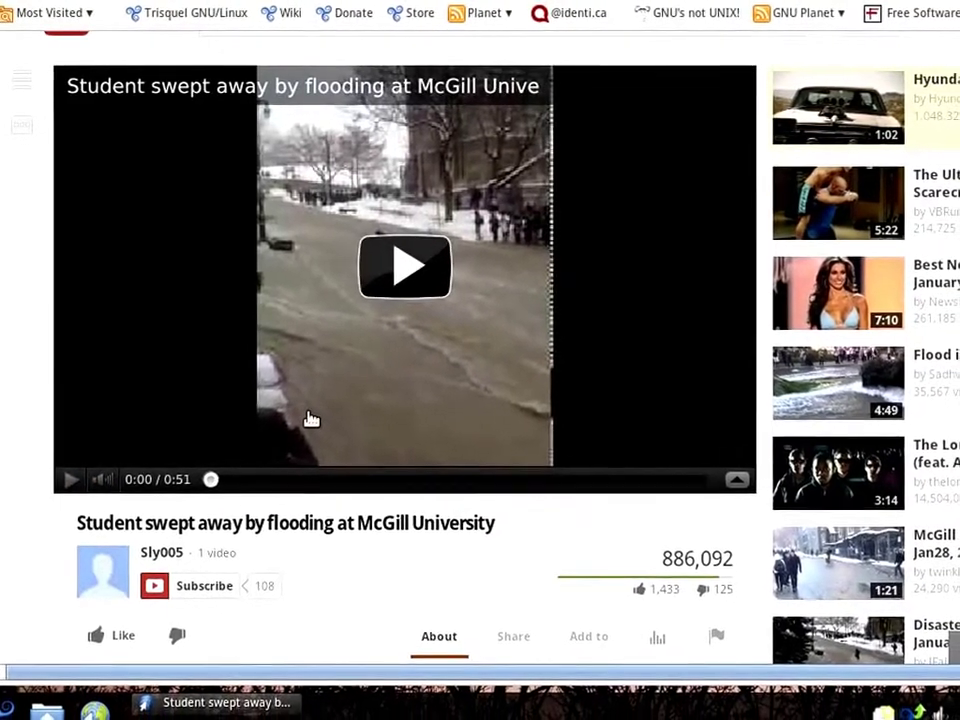
pyautogui.click(312, 419)
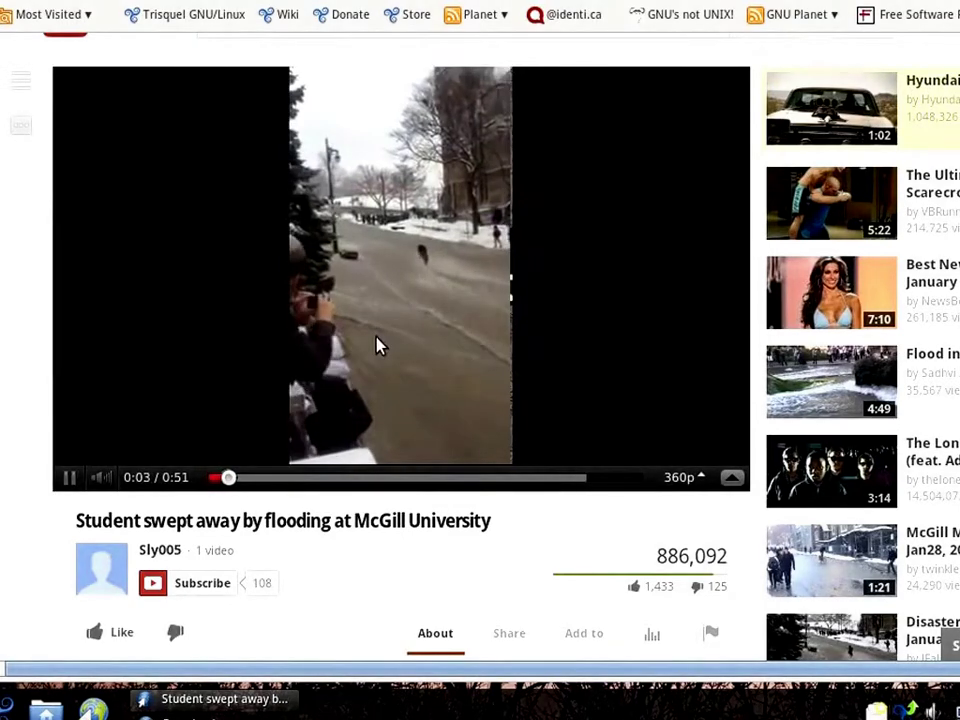
# View the playing video's movie properties and close them.
pyautogui.rightClick(377, 345)
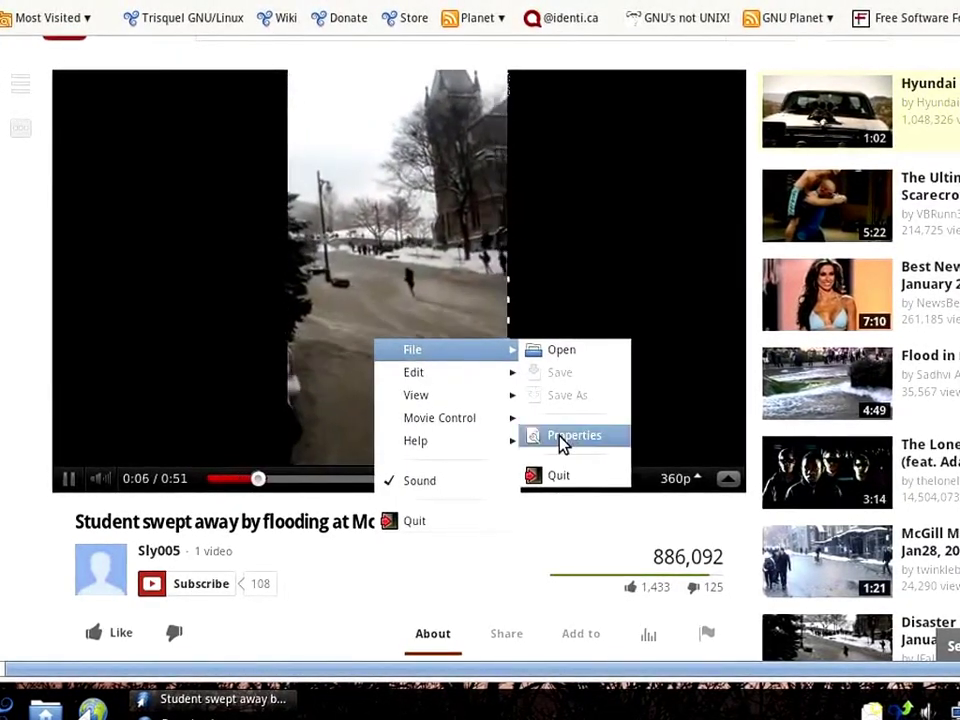
pyautogui.click(562, 440)
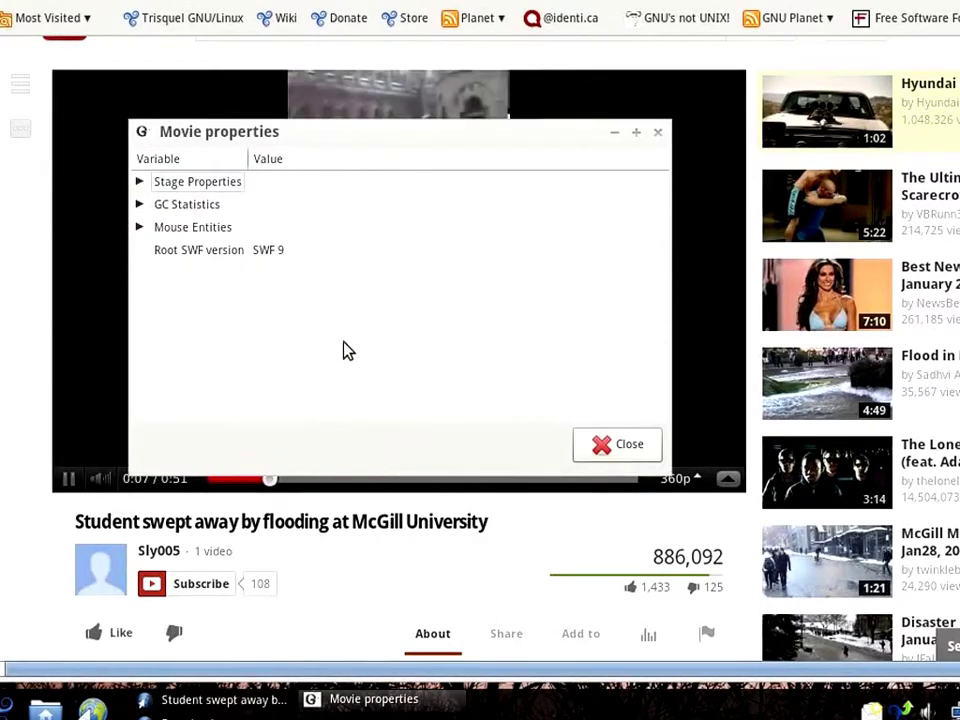
pyautogui.click(614, 445)
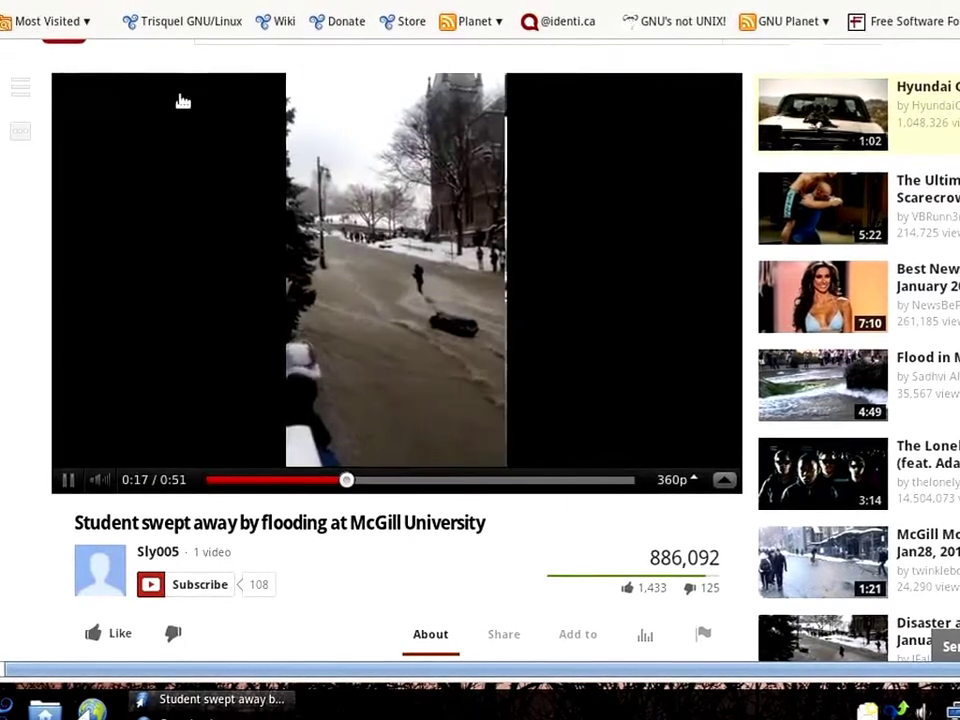
# Open the browser's add-ons manager, then switch to the file manager and view the Downloads folder.
pyautogui.click(40, 2)
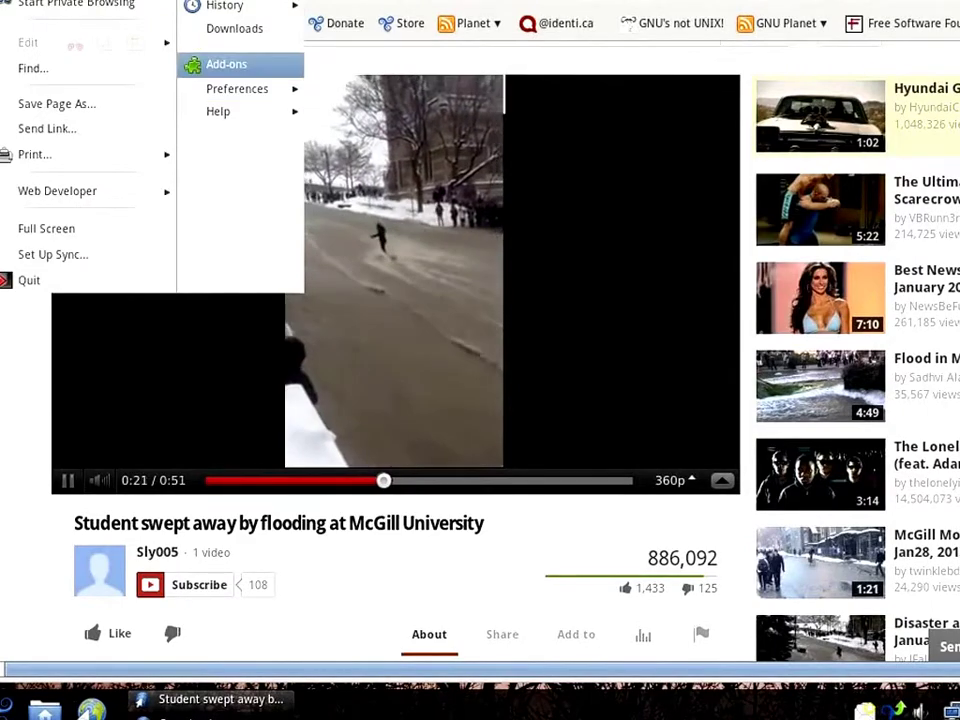
pyautogui.click(226, 64)
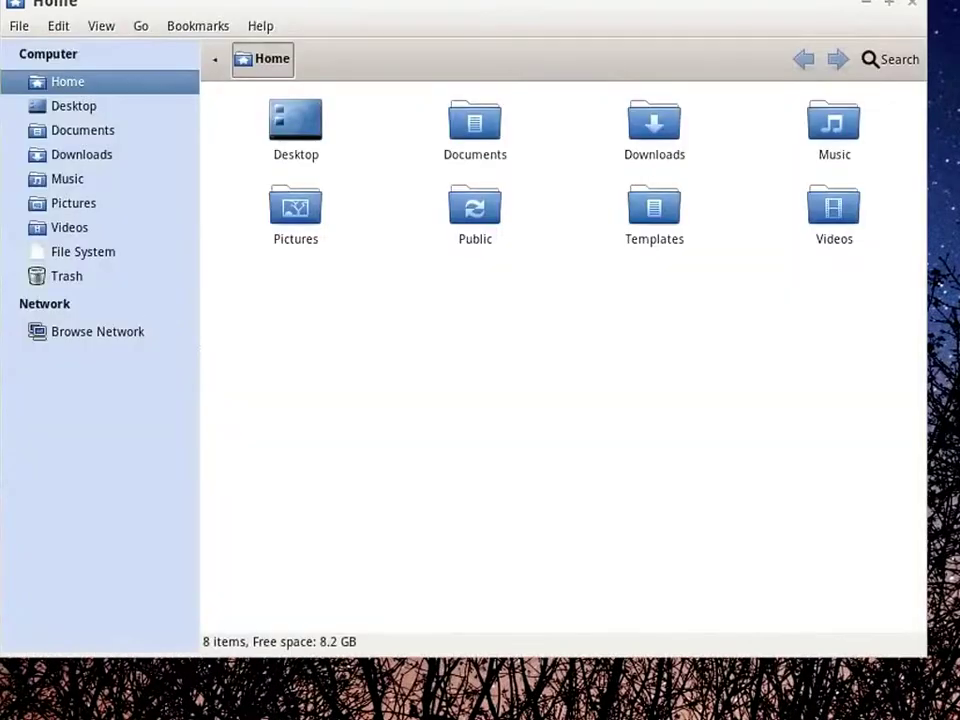
pyautogui.click(81, 153)
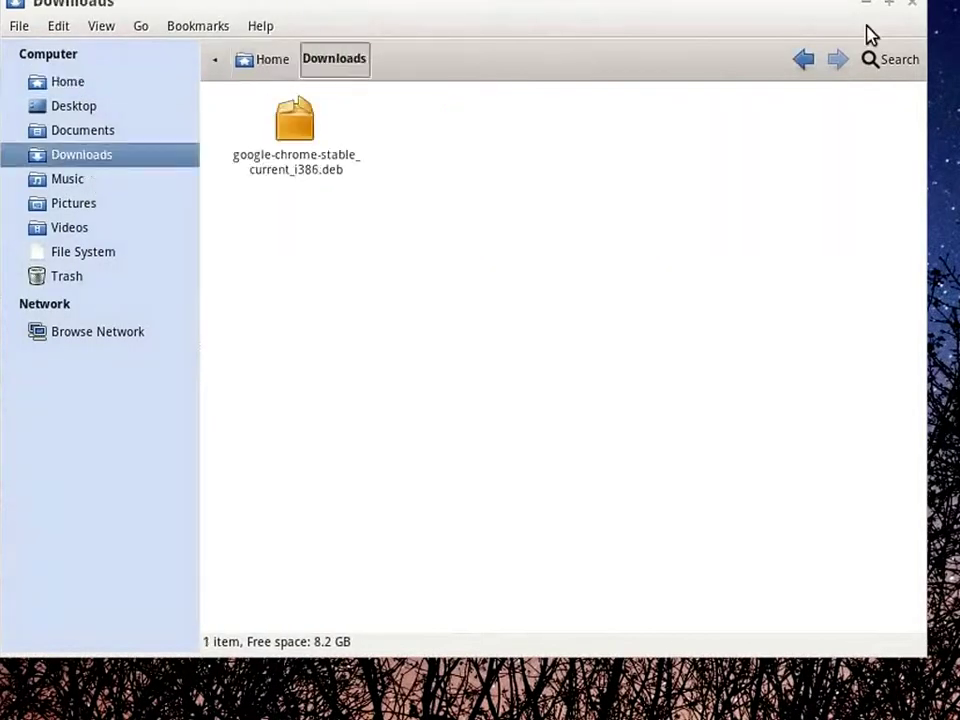
# Install google-chrome-stable_current_i386.deb from Downloads, entering the administrator password, and close the package installer and file manager.
pyautogui.click(900, 5)
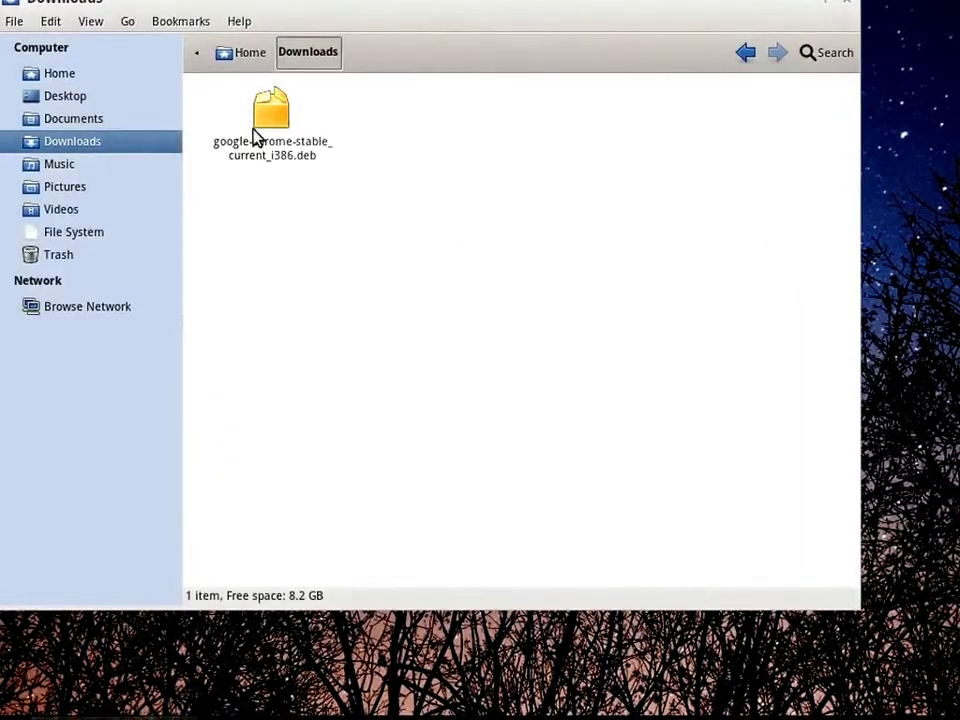
pyautogui.doubleClick(274, 112)
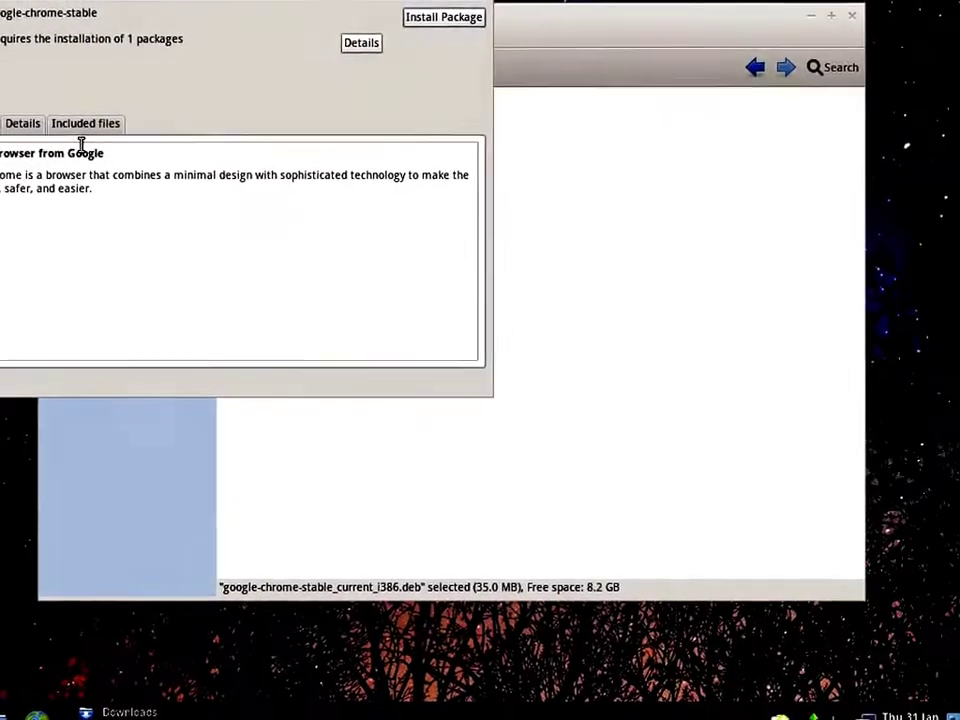
pyautogui.click(462, 22)
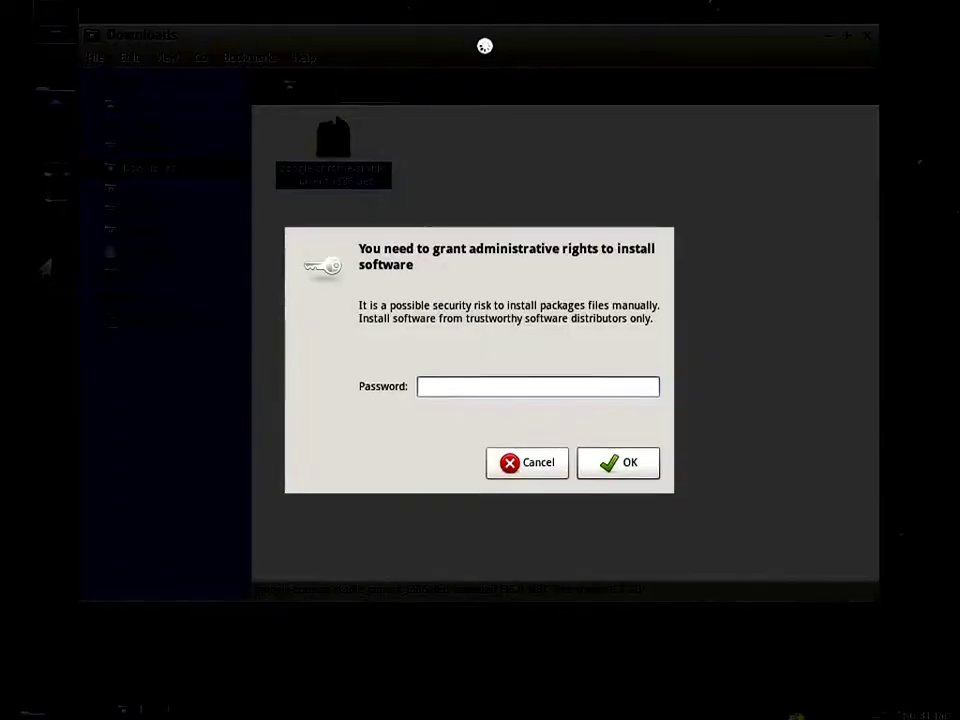
pyautogui.write('********')
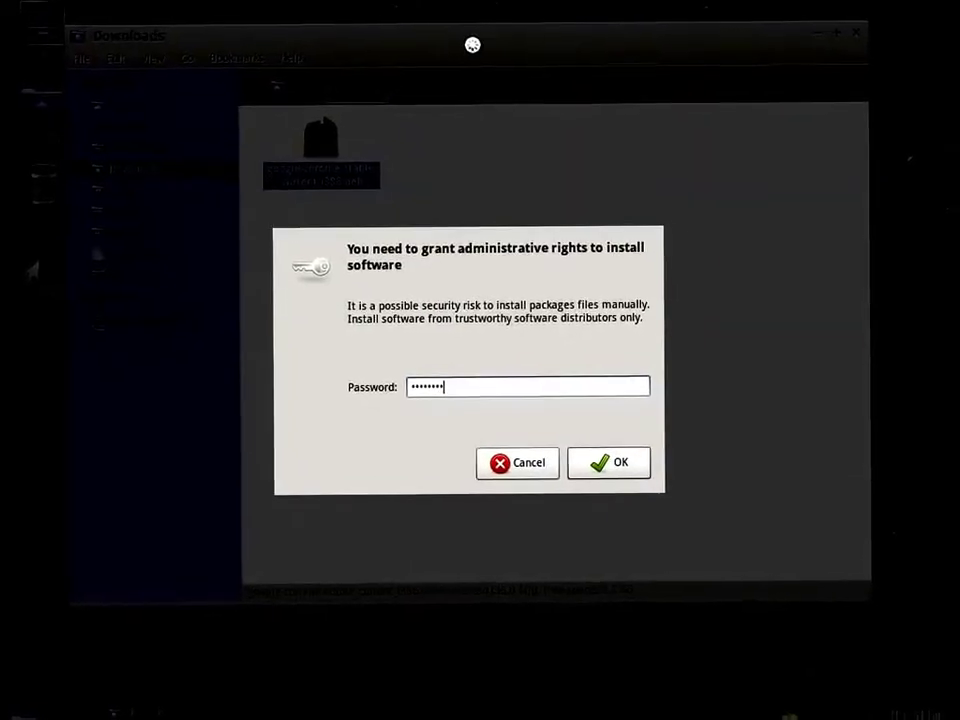
pyautogui.press('Return')
pyautogui.click(414, 58)
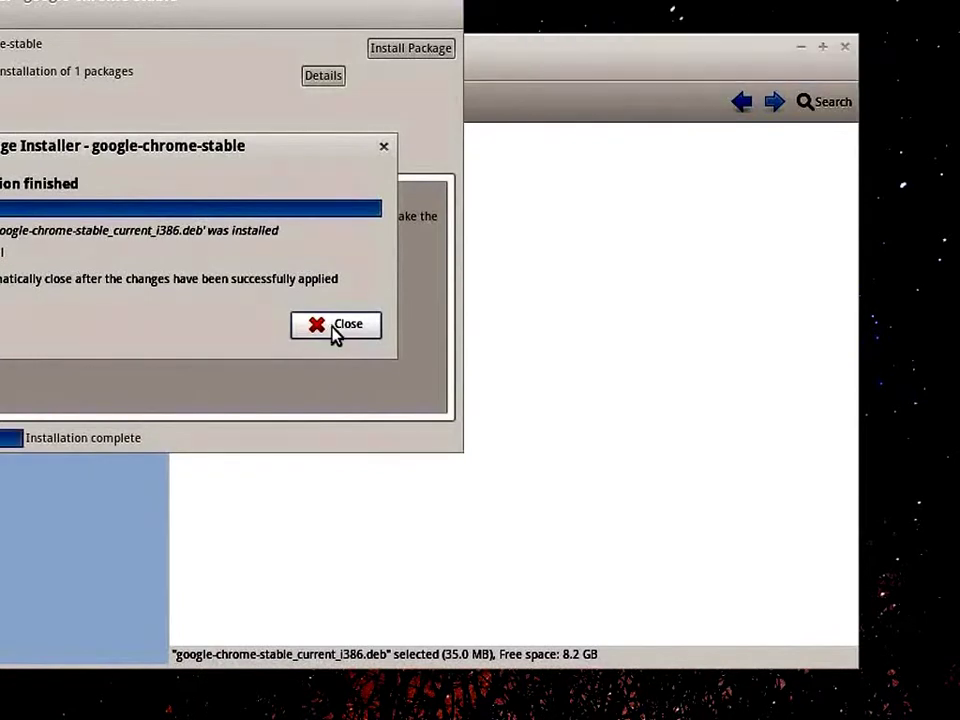
pyautogui.click(337, 326)
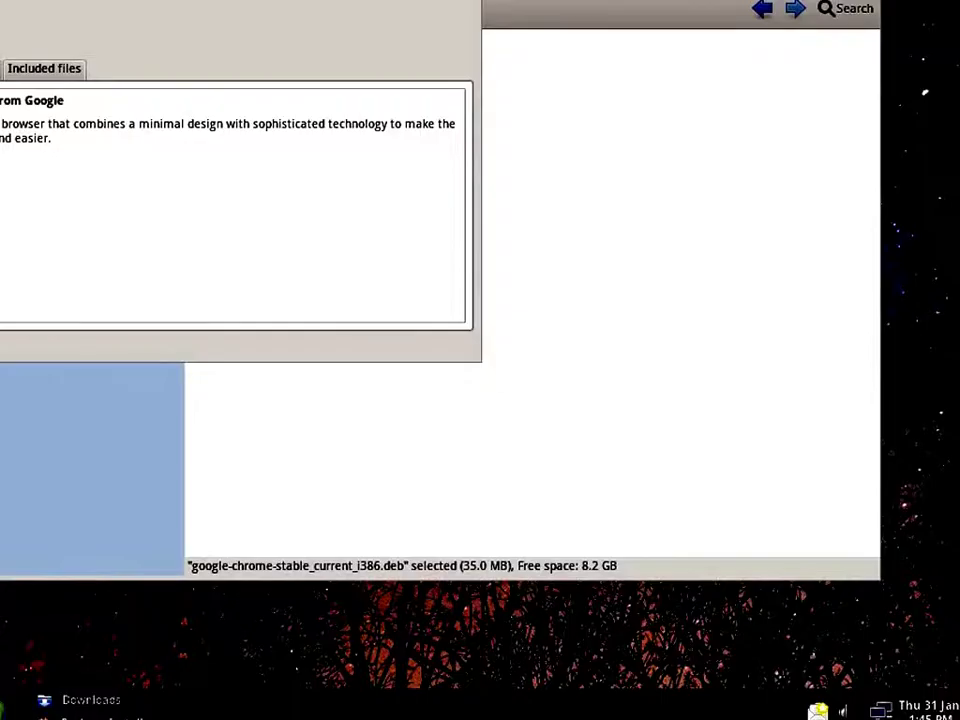
pyautogui.hotkey('alt', 'F4')
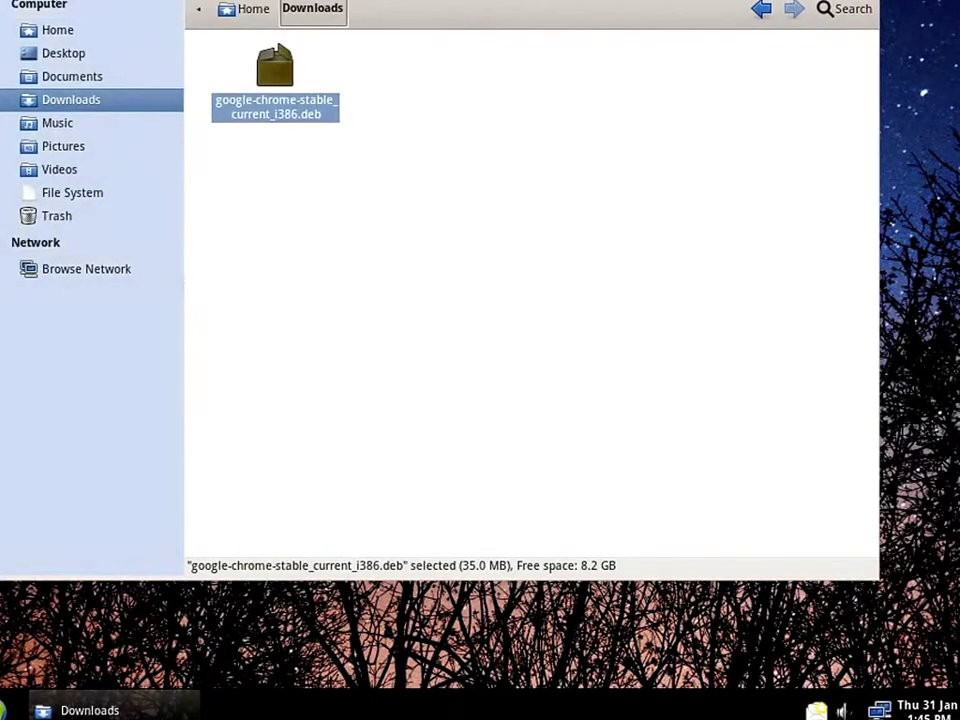
pyautogui.hotkey('alt', 'F4')
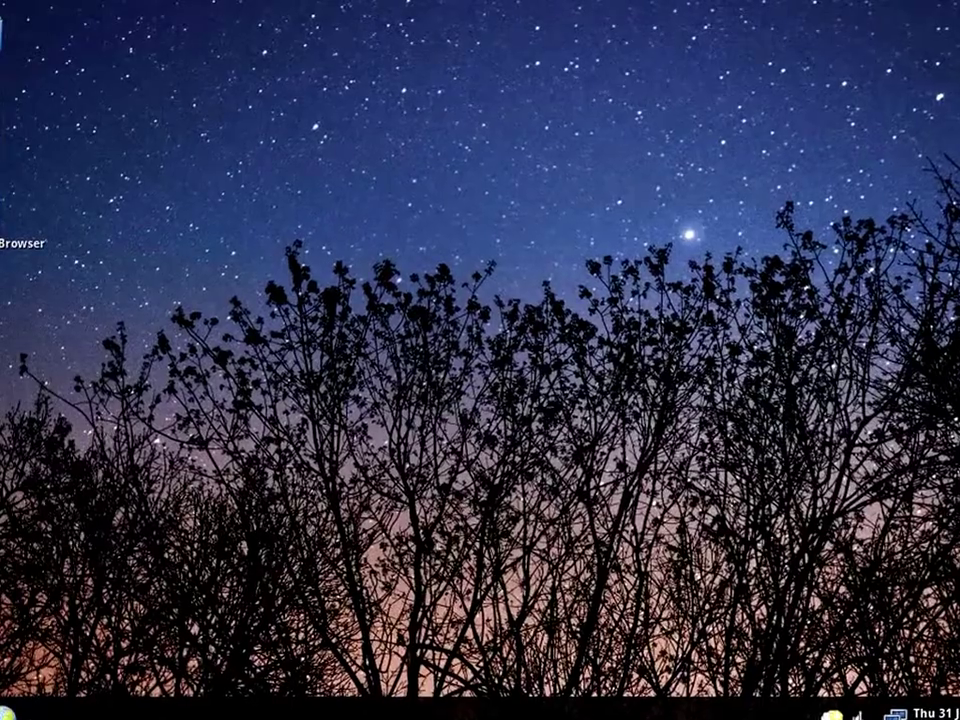
# Add a Google Chrome shortcut from the Internet applications to the desktop and permanently delete the Web Browser desktop shortcut.
pyautogui.press('super')
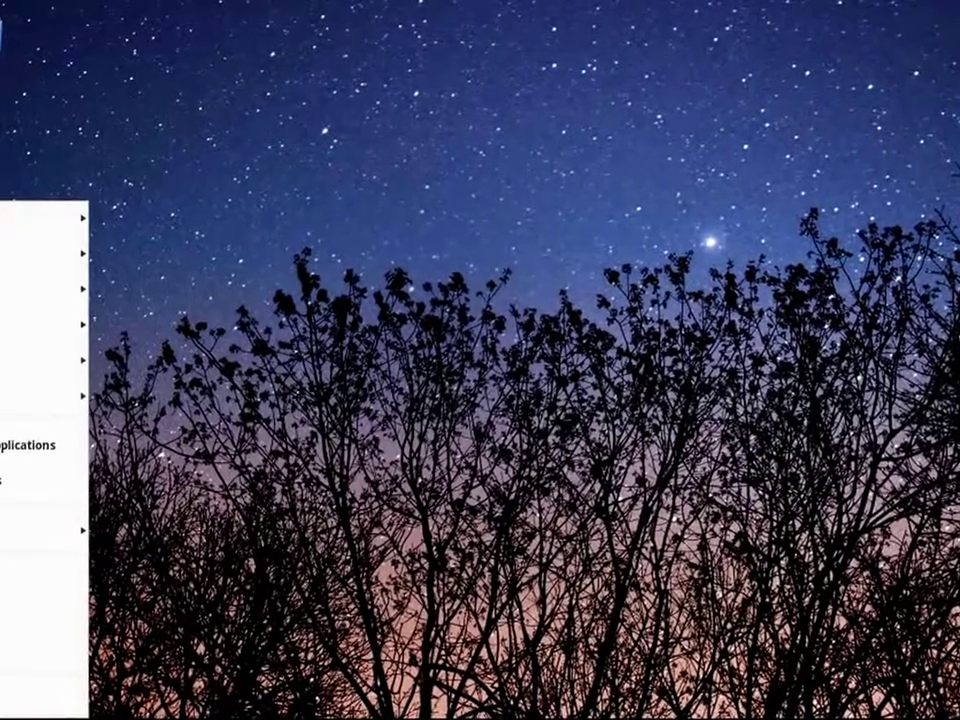
pyautogui.press('Down')
pyautogui.press('Right')
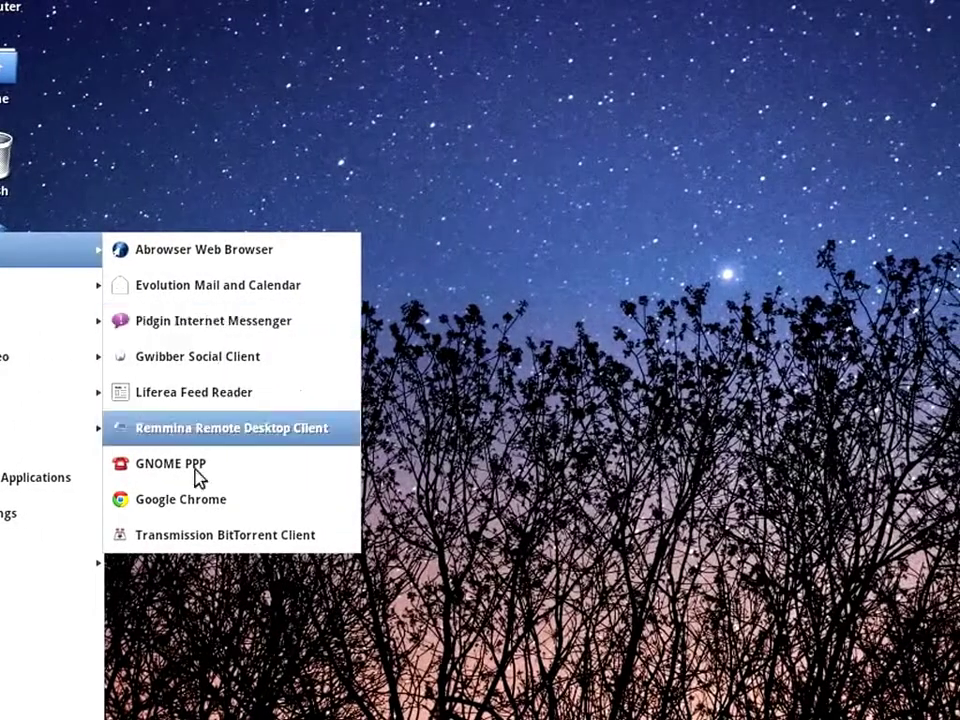
pyautogui.moveTo(176, 505); pyautogui.dragTo(3, 334)
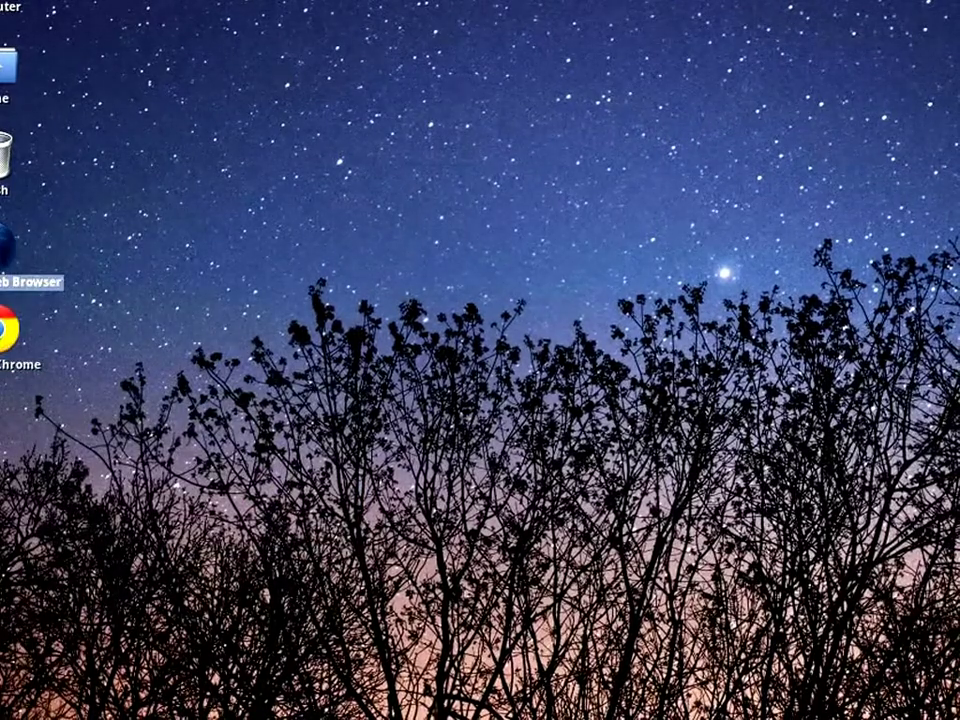
pyautogui.hotkey('shift', 'Delete')
pyautogui.press('Return')
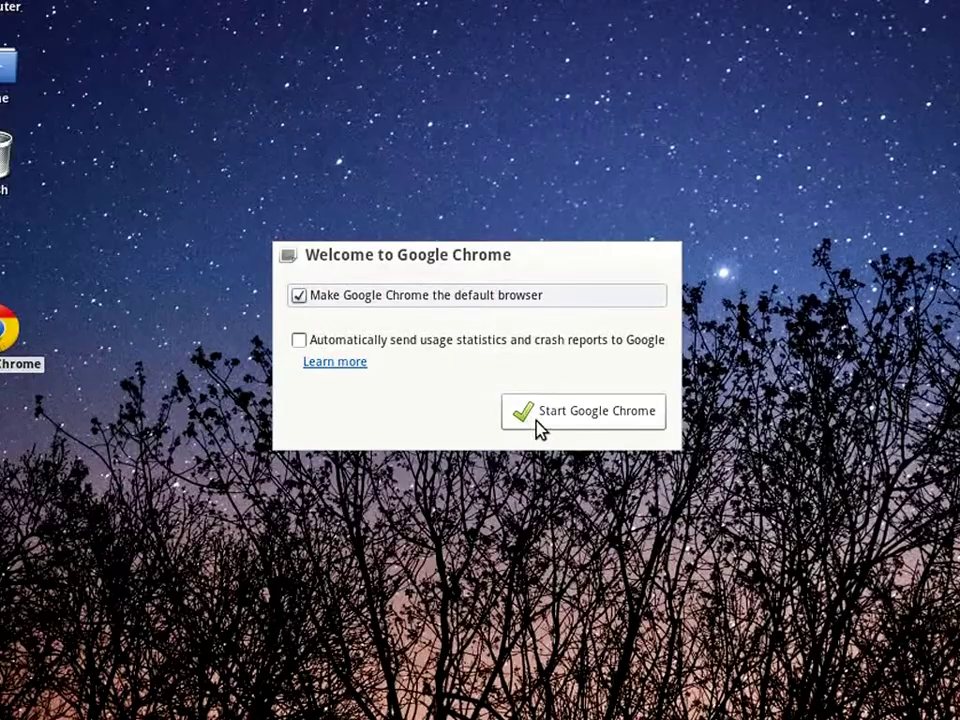
# Start Google Chrome with the default browser option enabled, dismiss the Web Browser launcher properties, and close Chrome.
pyautogui.press('Return')
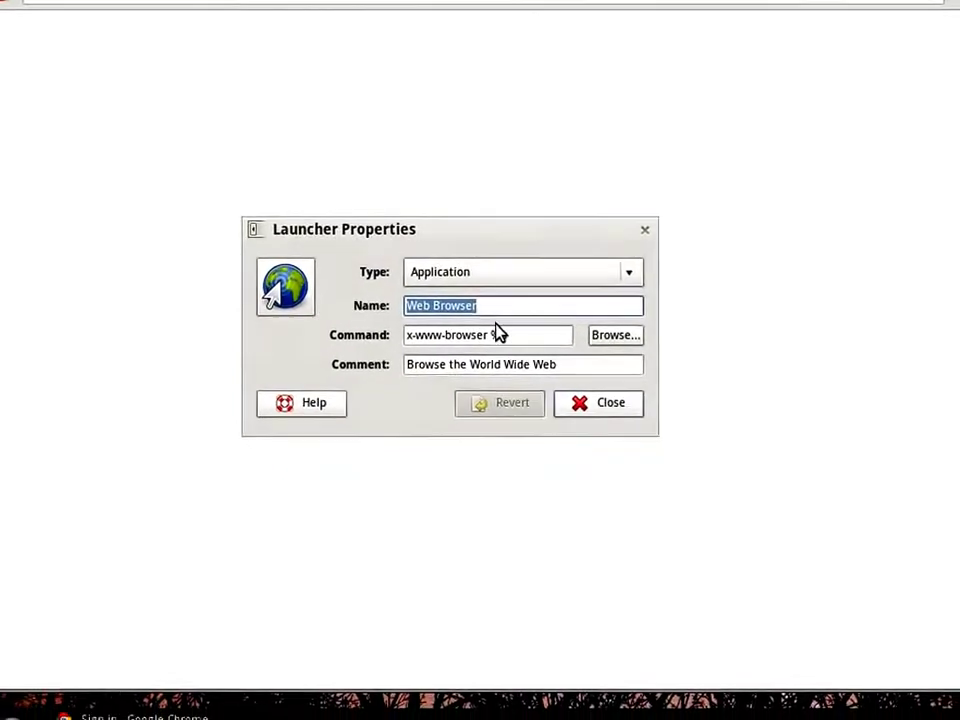
pyautogui.click(585, 400)
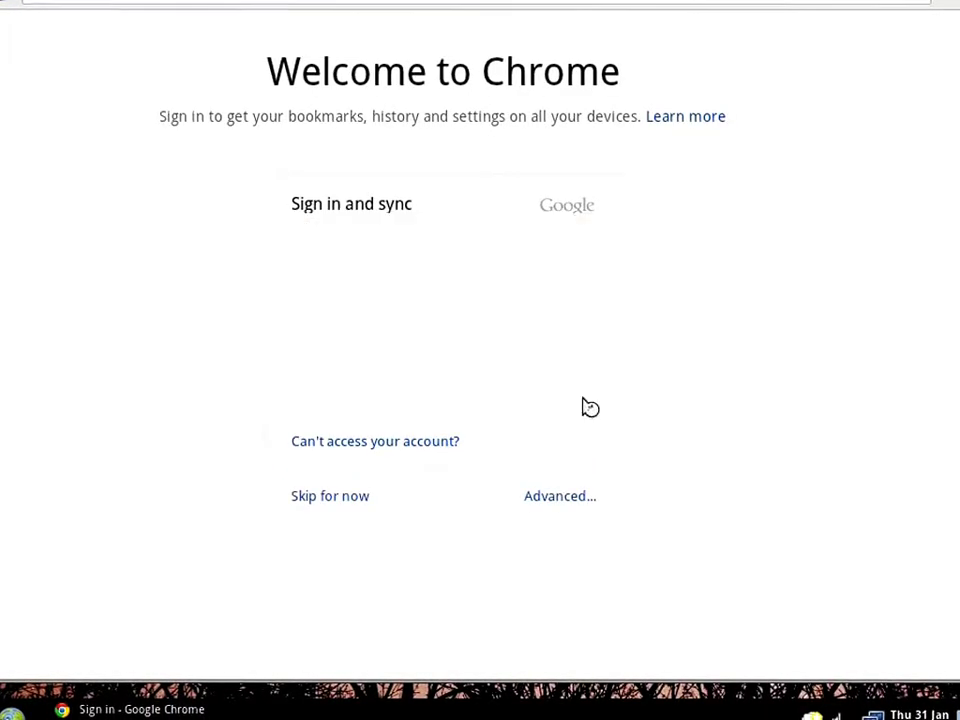
pyautogui.rightClick(140, 711)
pyautogui.click(124, 678)
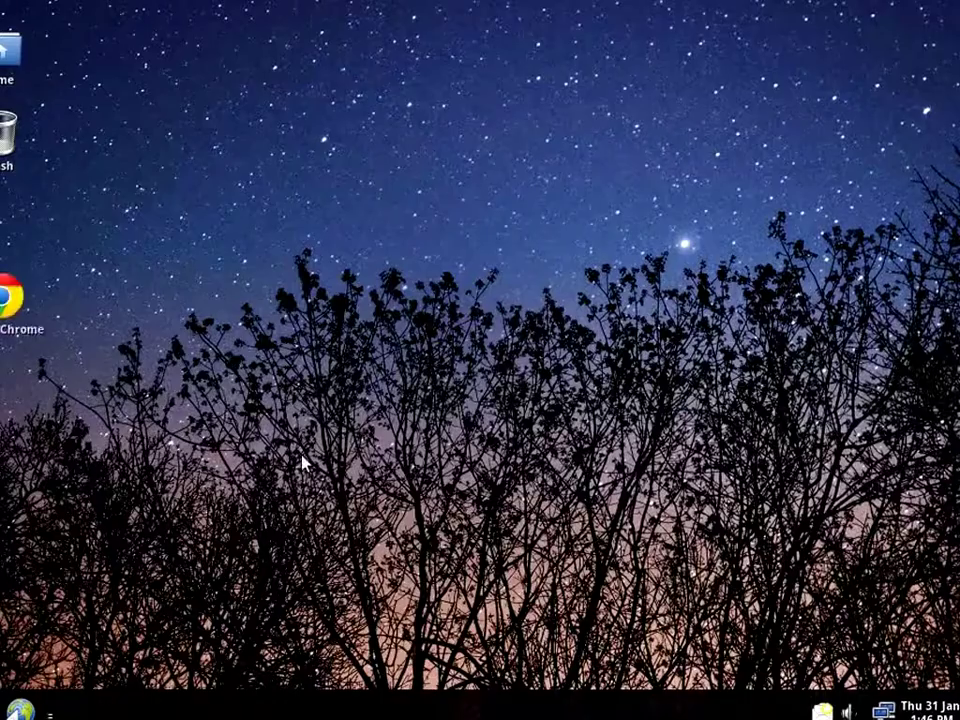
# Log out of the desktop session and log back in with the same user account.
pyautogui.click(20, 711)
pyautogui.click(48, 615)
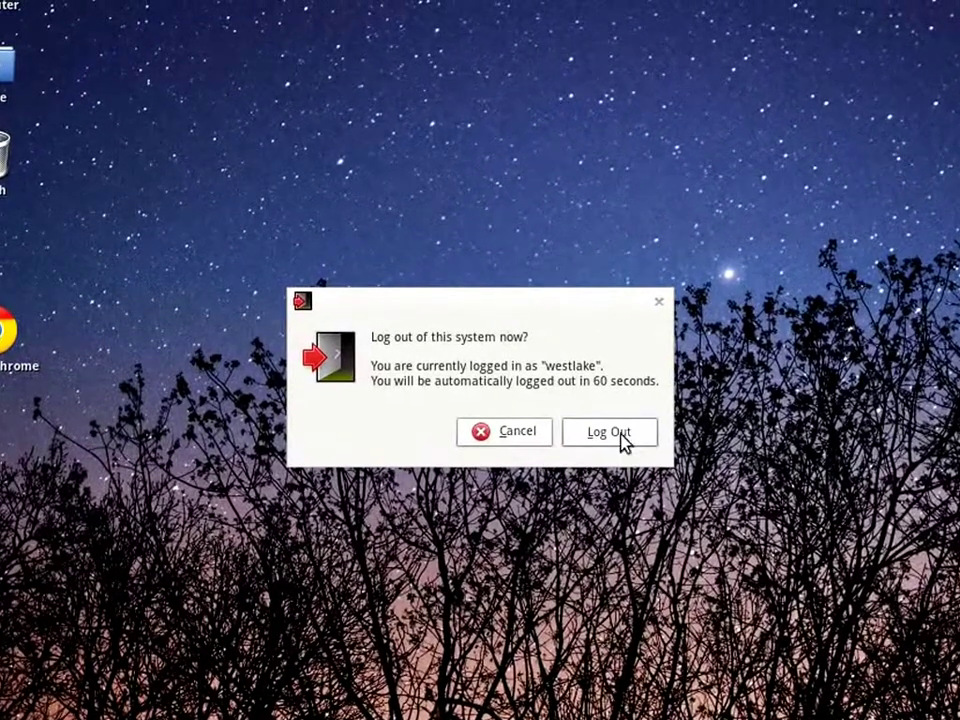
pyautogui.click(621, 436)
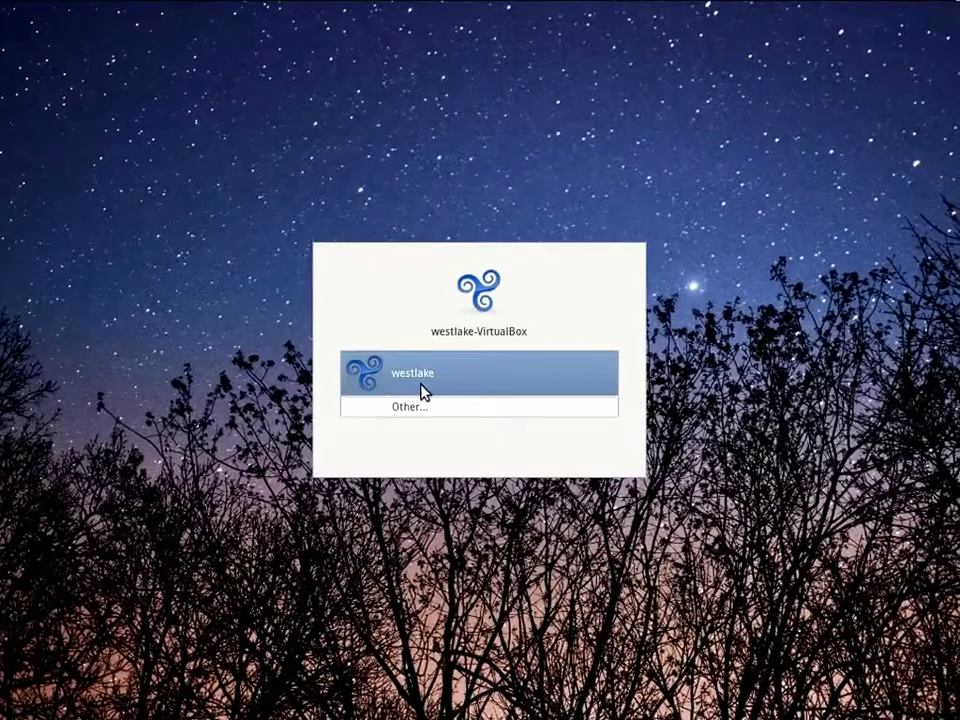
pyautogui.click(421, 385)
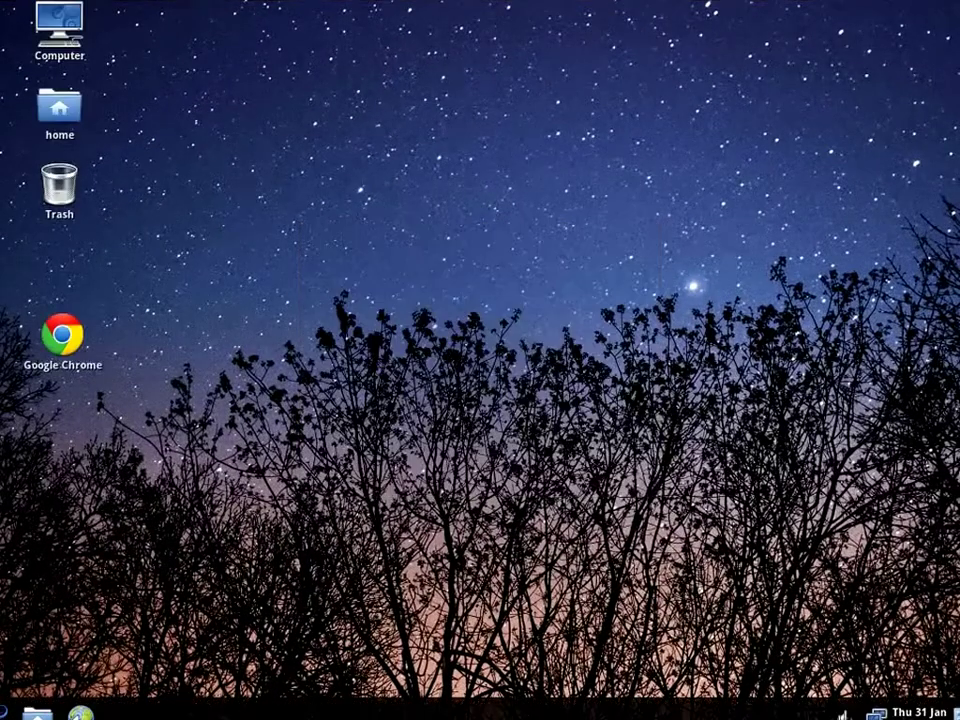
# View the launcher properties of the Web Browser icon on the taskbar and close them.
pyautogui.click(6, 712)
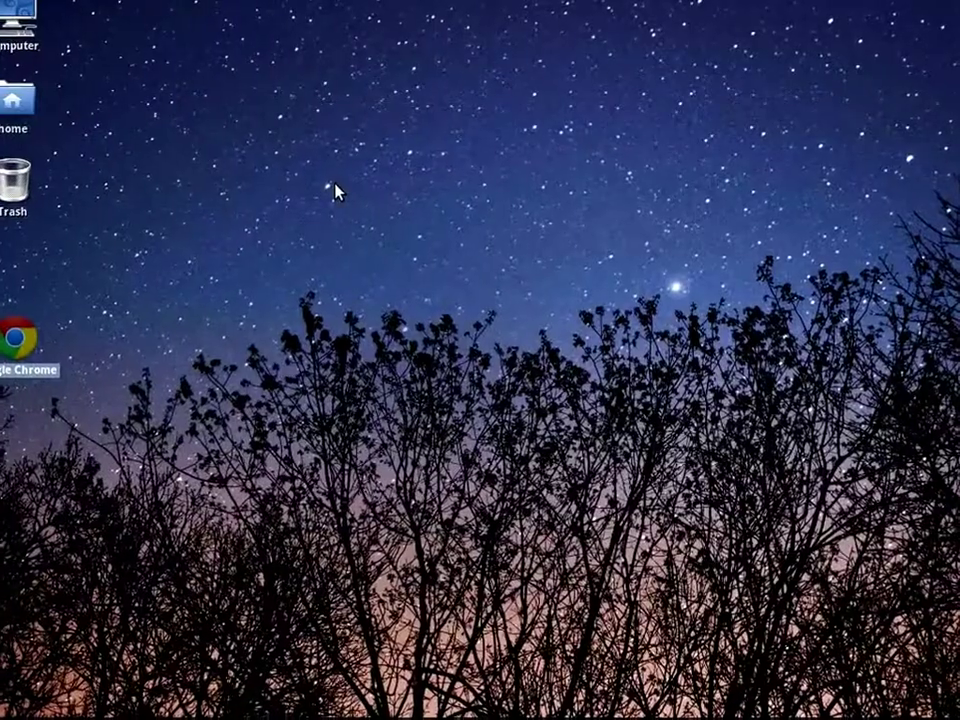
pyautogui.rightClick(332, 189)
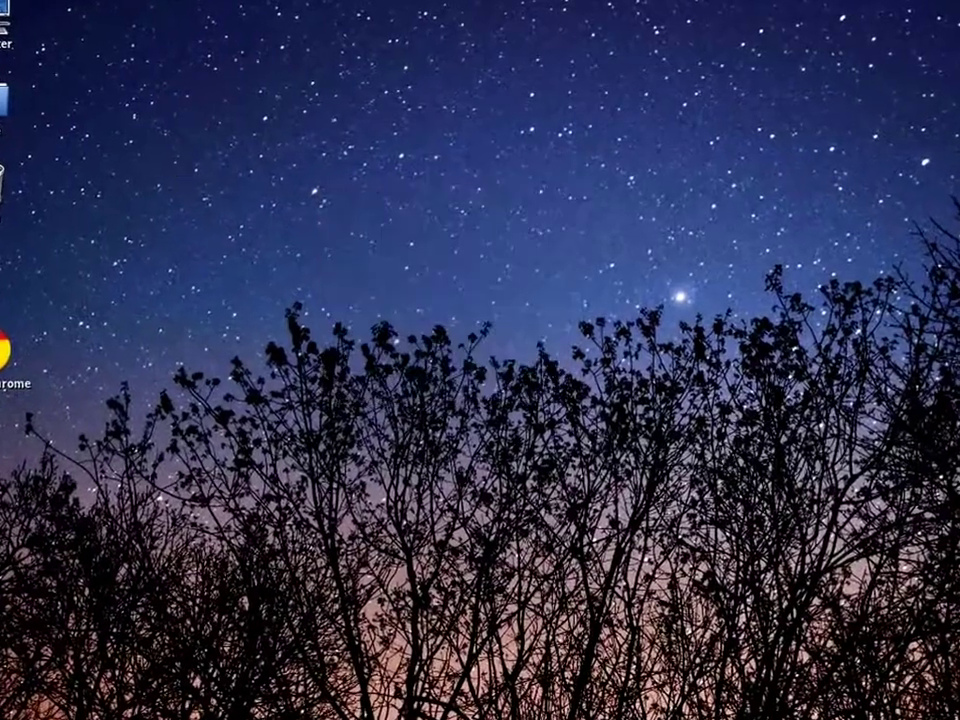
pyautogui.press('Escape')
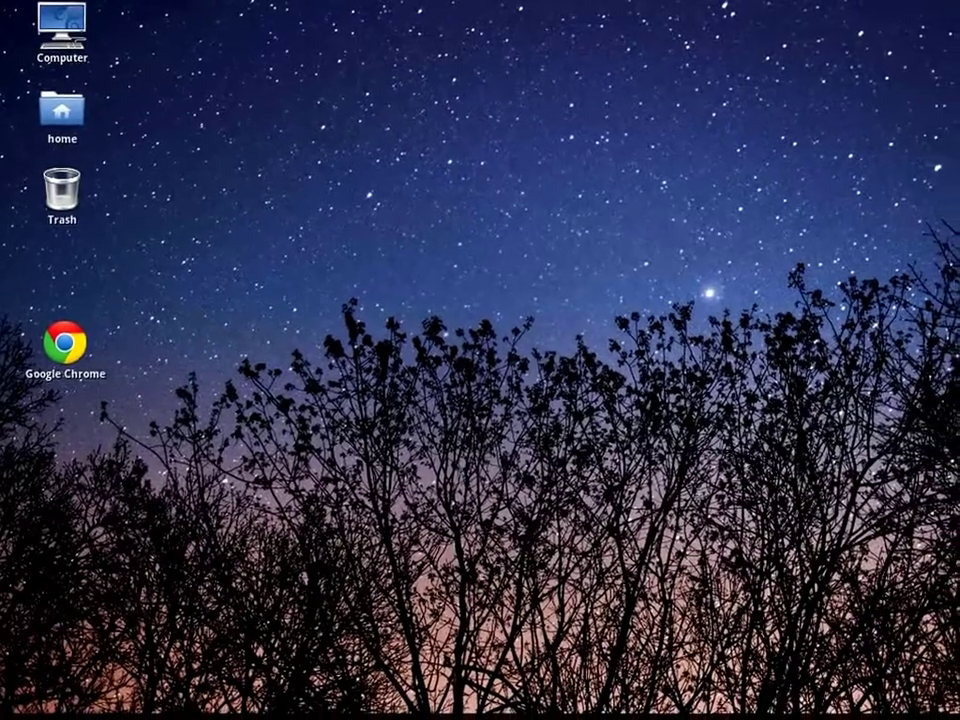
pyautogui.rightClick(81, 716)
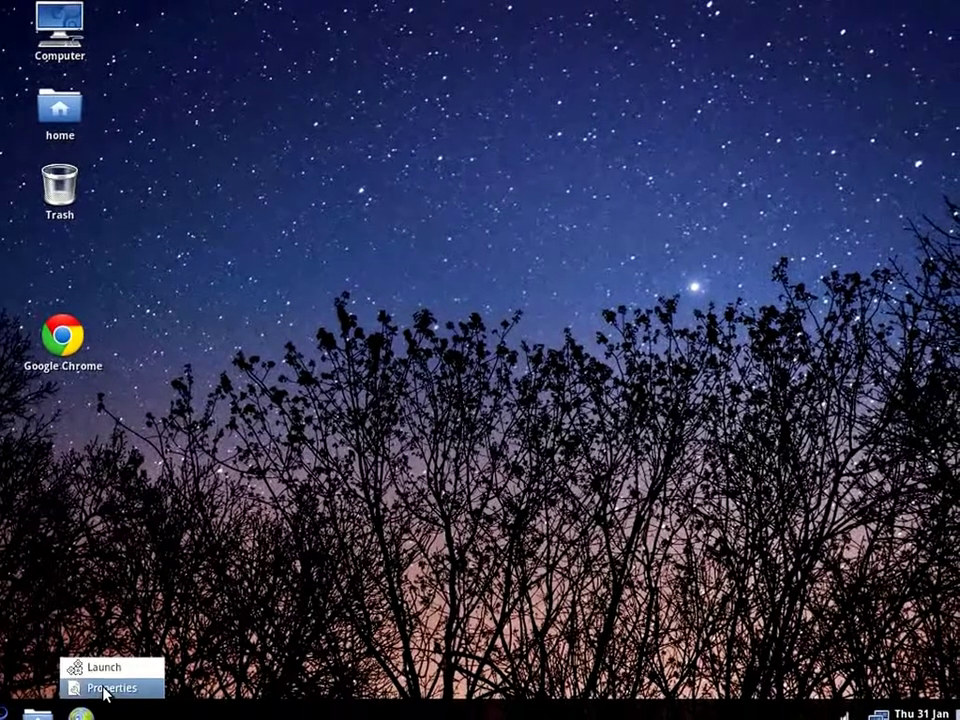
pyautogui.click(105, 691)
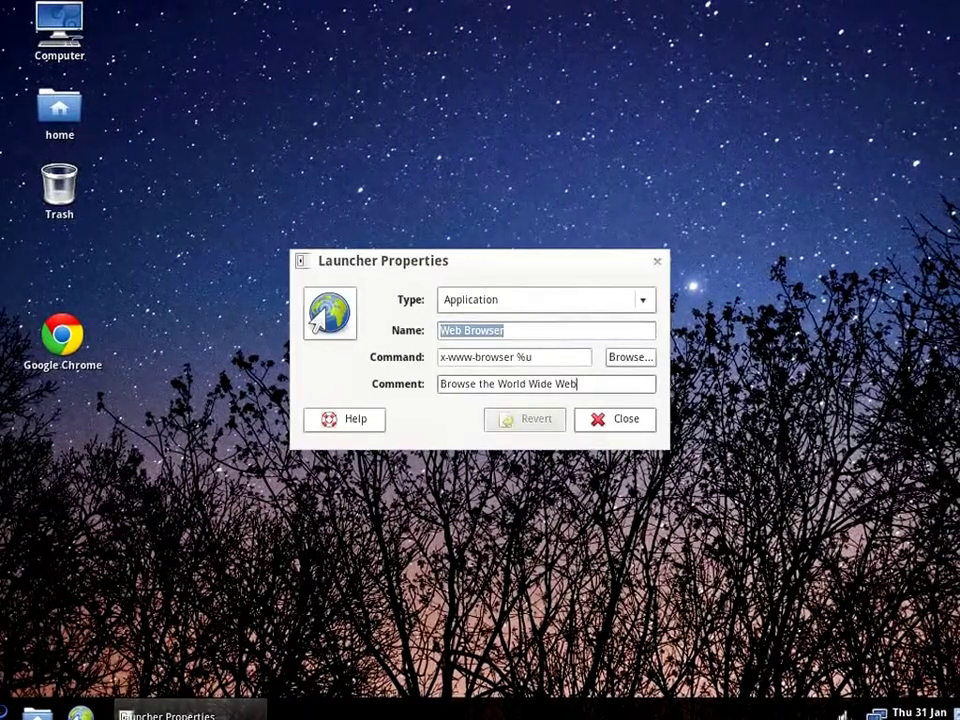
pyautogui.click(615, 419)
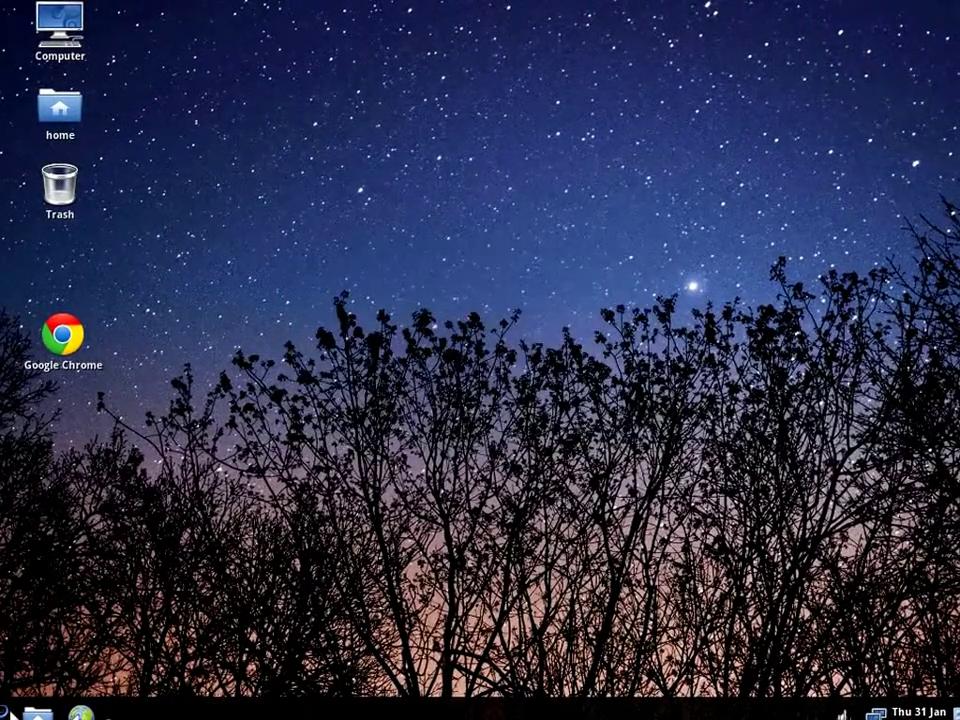
# Look through the main menu's application categories, including Office and Sound & Video.
pyautogui.press('super')
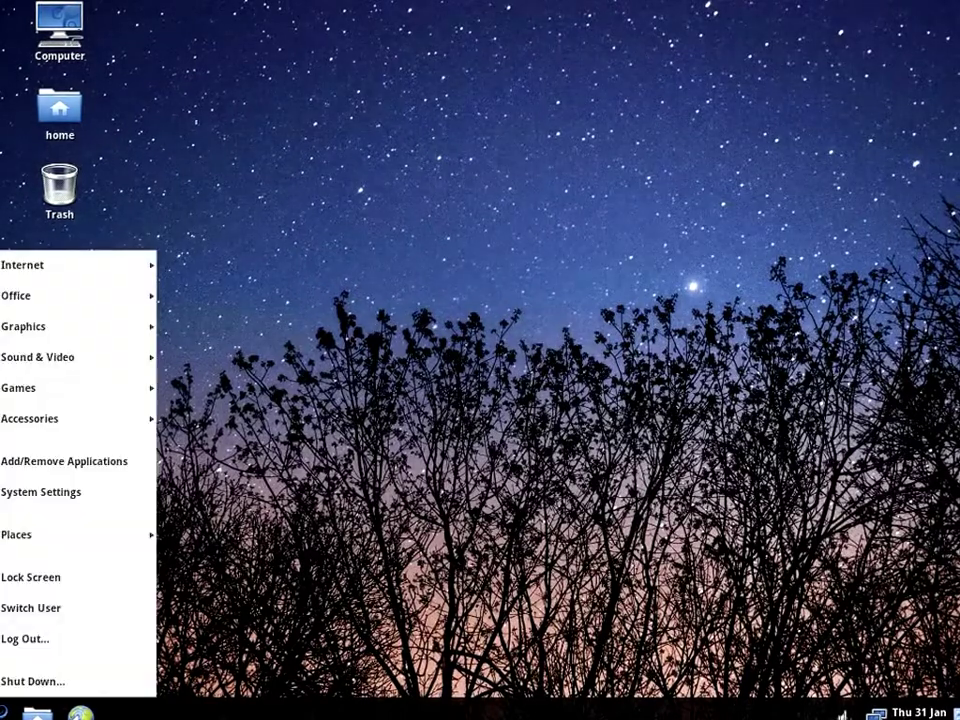
pyautogui.press('Down')
pyautogui.press('Down')
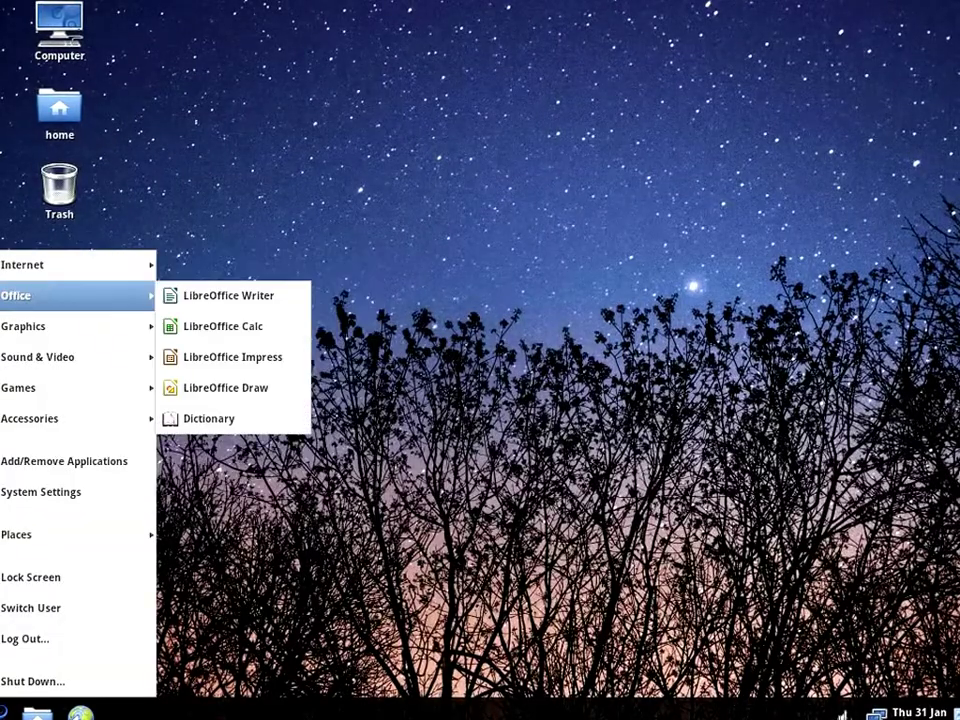
pyautogui.press('Down')
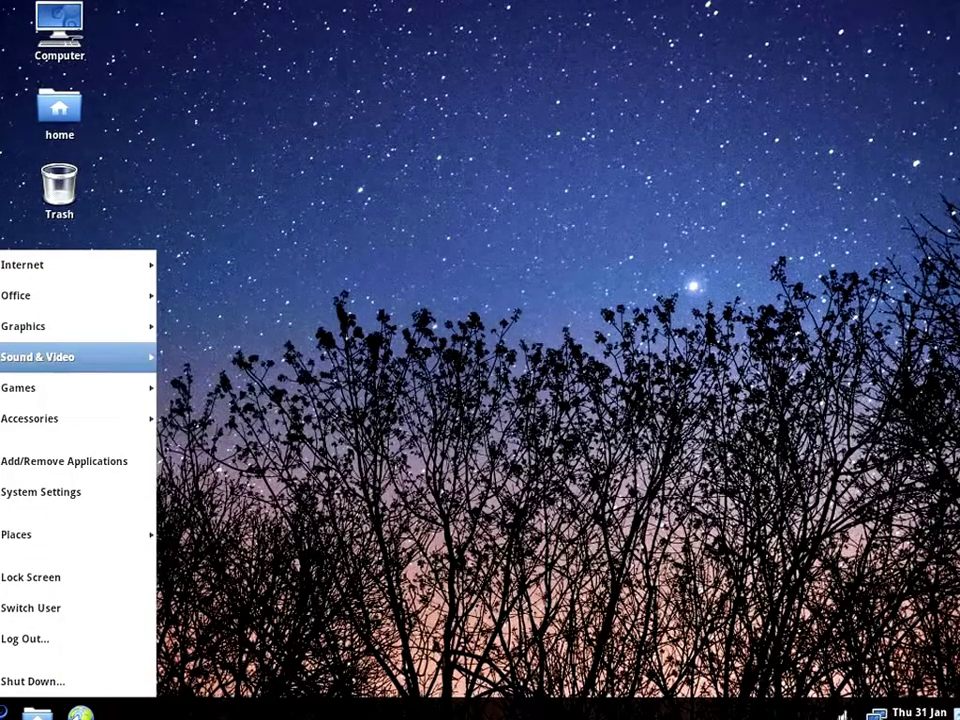
pyautogui.press('Down')
pyautogui.press('Down')
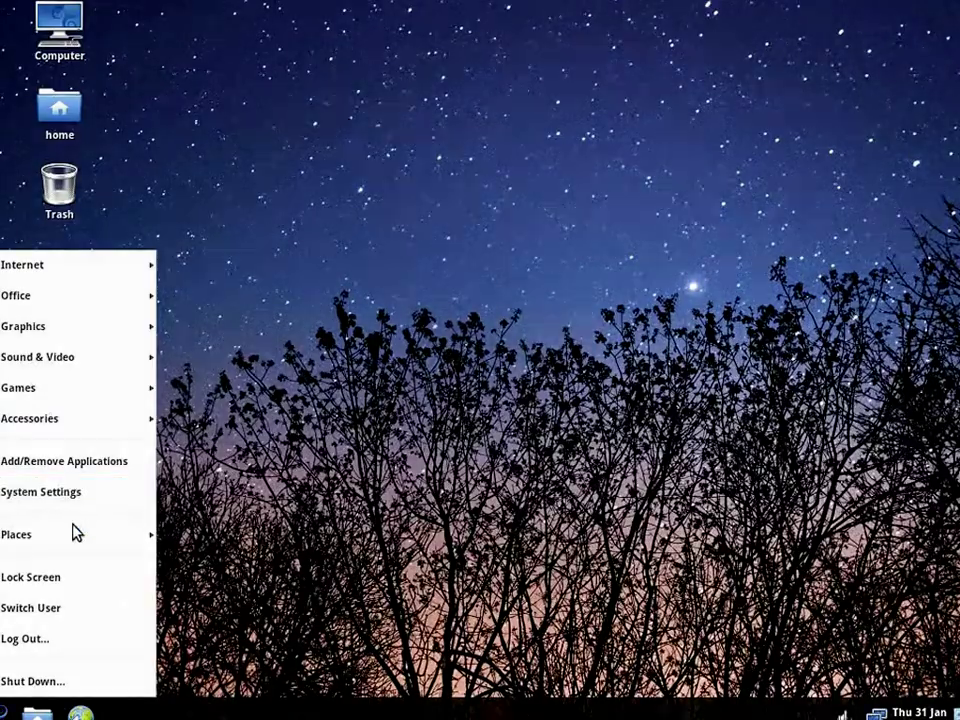
pyautogui.moveTo(75, 533)
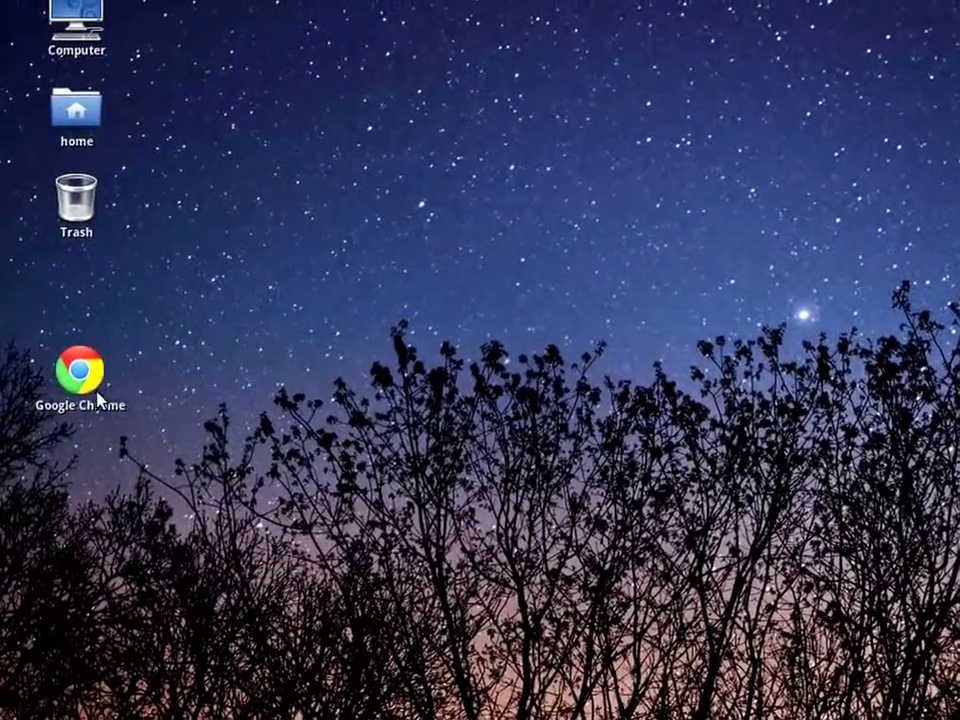
# In Google Chrome, play the YouTube video "Student swept away by flooding at McGill University", view it in full screen, and exit full screen.
pyautogui.doubleClick(97, 396)
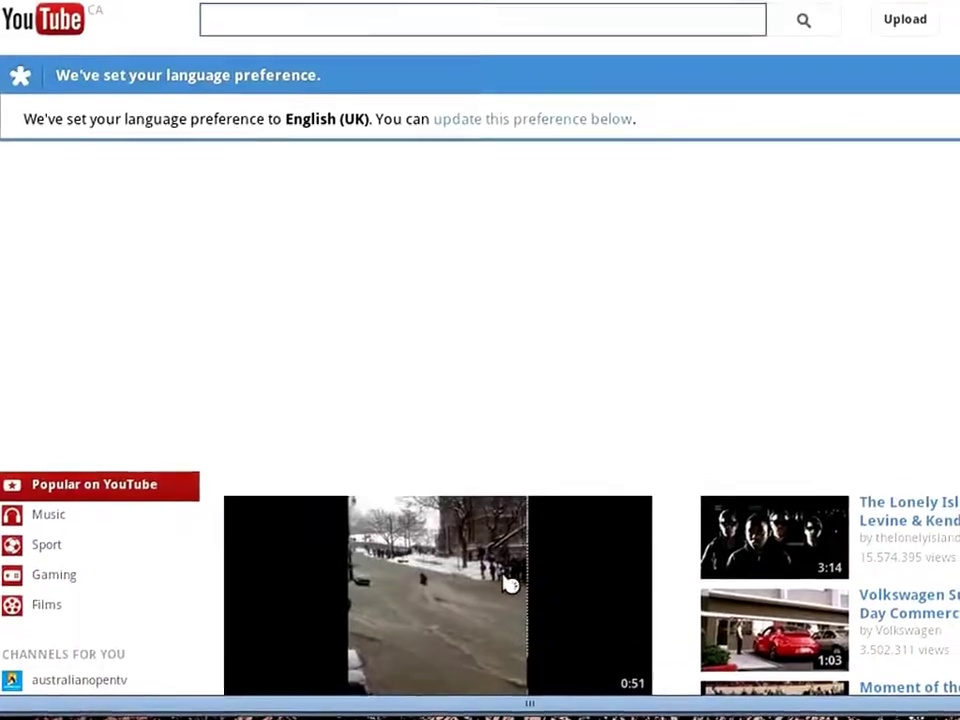
pyautogui.click(522, 671)
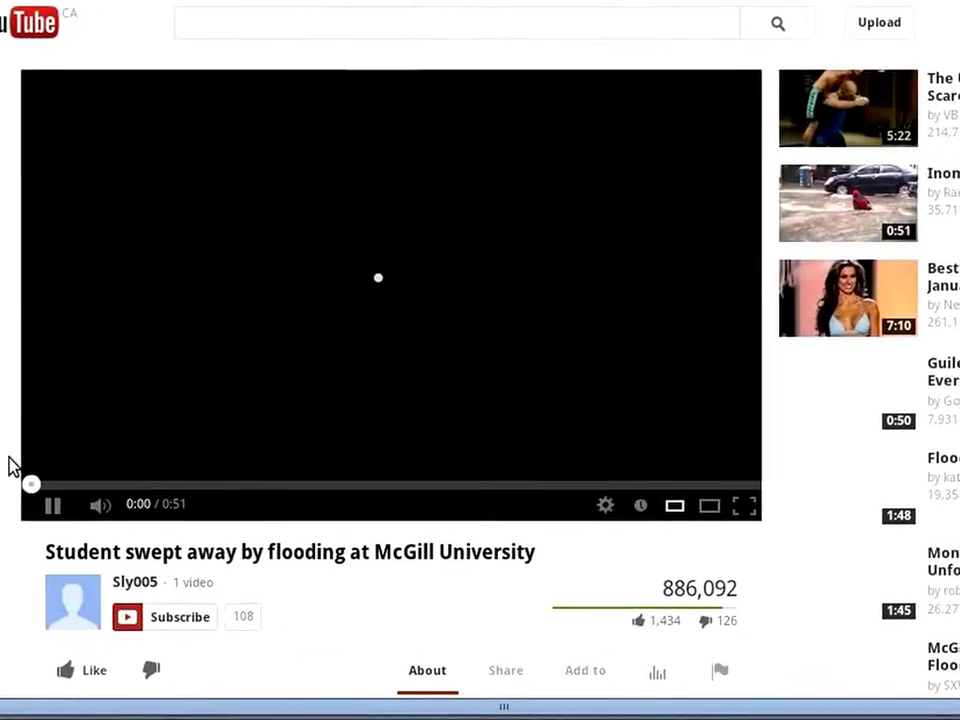
pyautogui.rightClick(373, 343)
pyautogui.press('Escape')
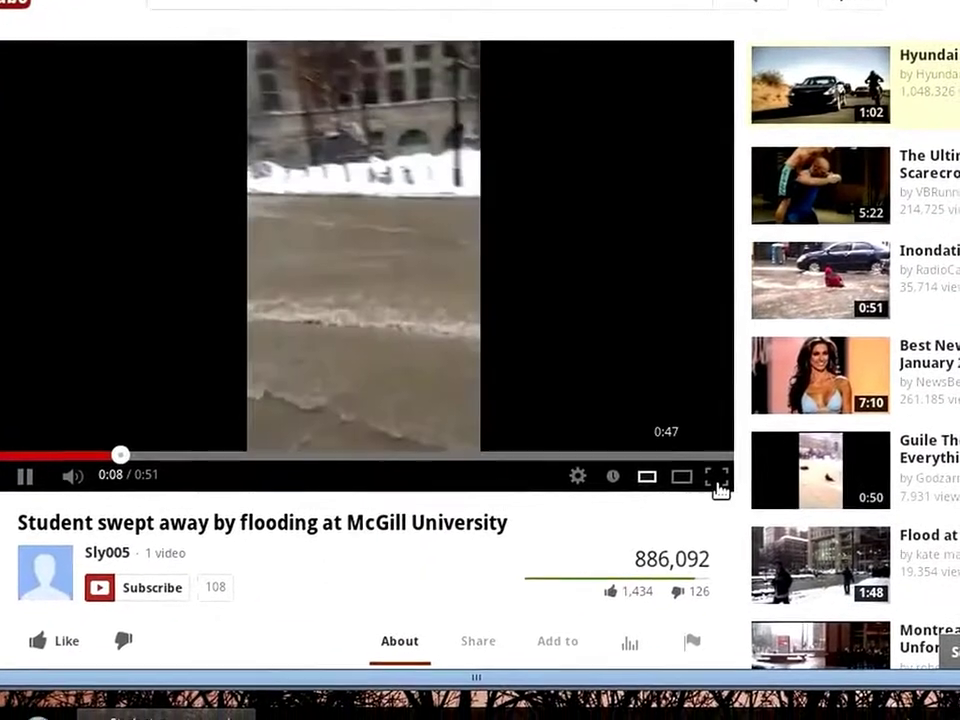
pyautogui.click(737, 497)
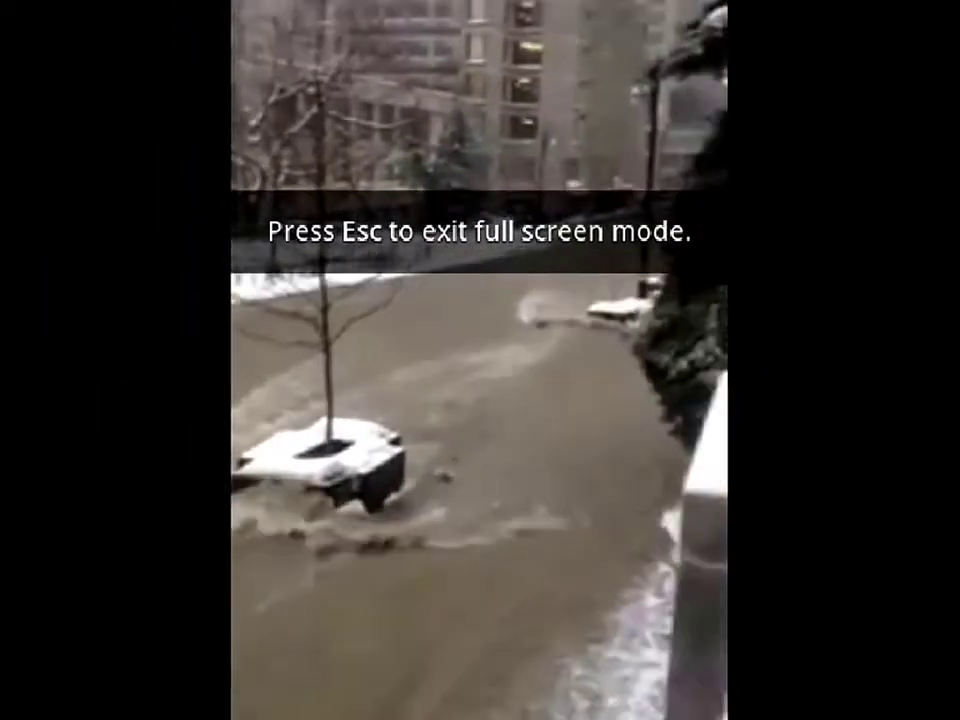
pyautogui.press('Escape')
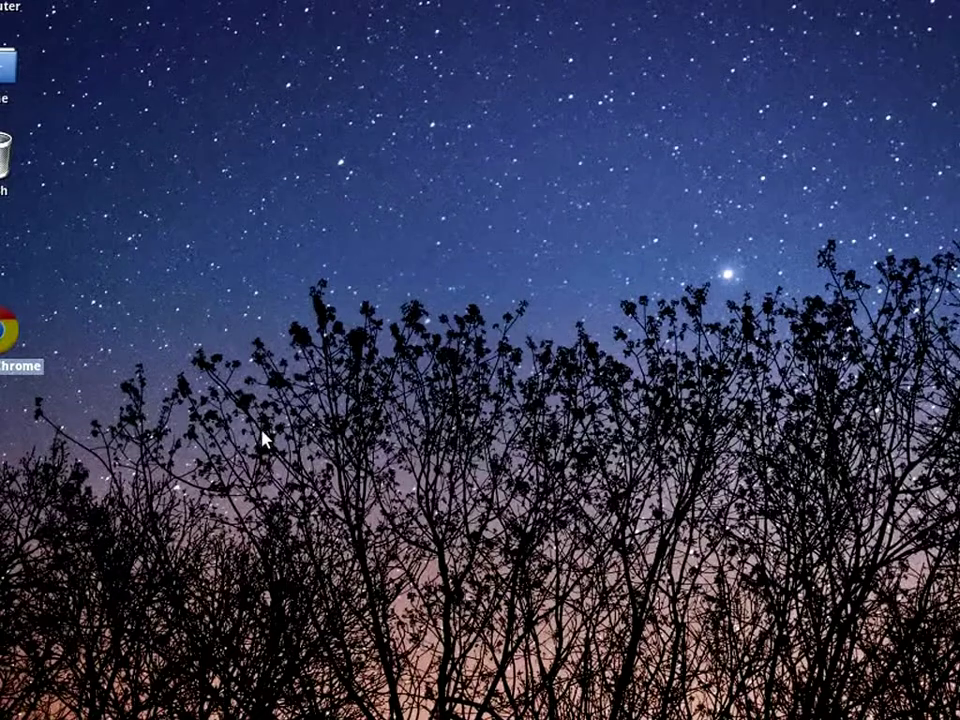
# In Abrowser, go to wimp.com, try to play the "Only in Russia..." video, and open the player's context menu.
pyautogui.hotkey('alt', 'F1')
pyautogui.click(163, 250)
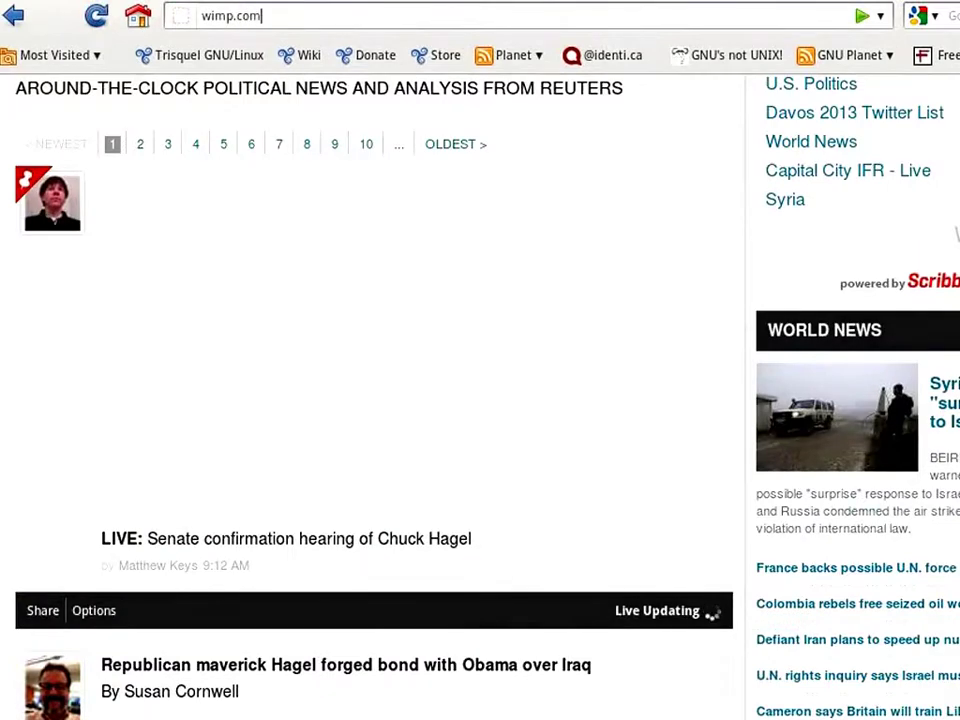
pyautogui.press('Return')
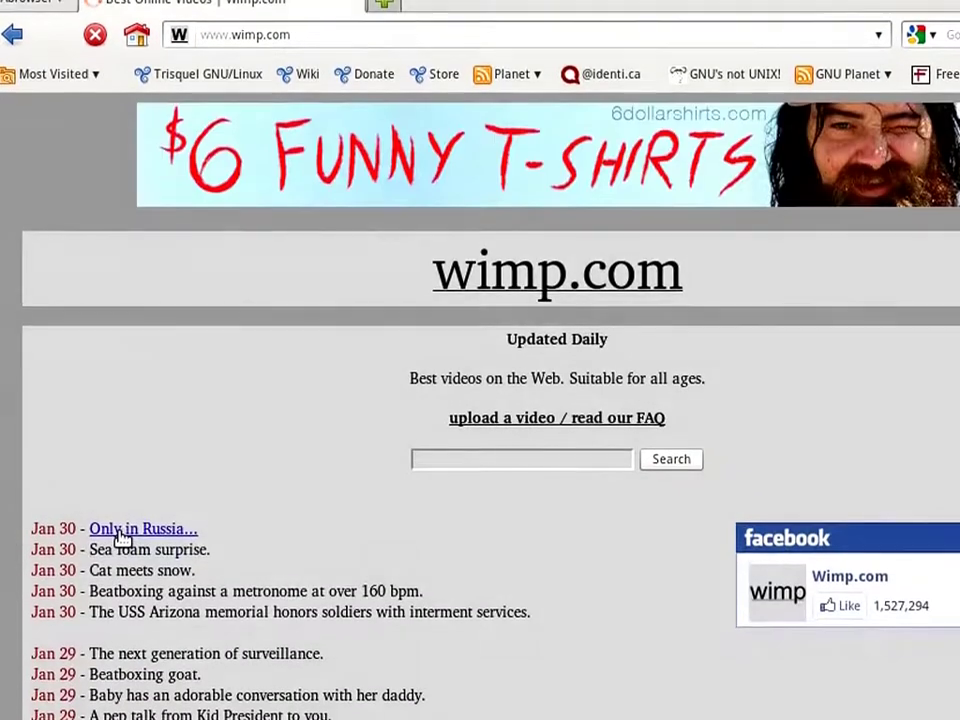
pyautogui.click(122, 525)
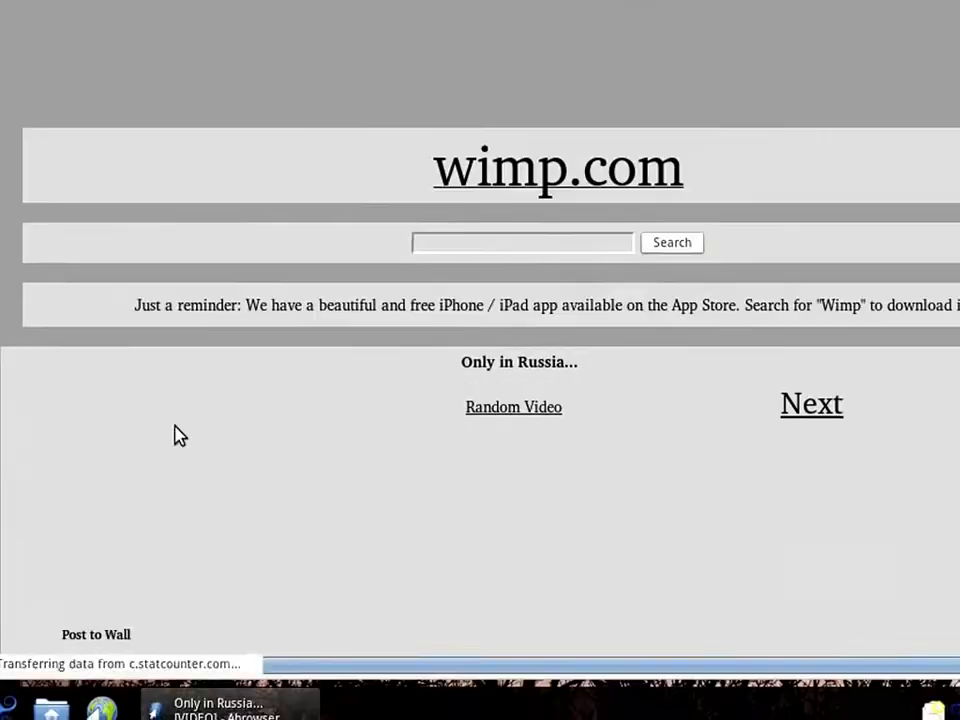
pyautogui.scroll(-5, 34, 377)
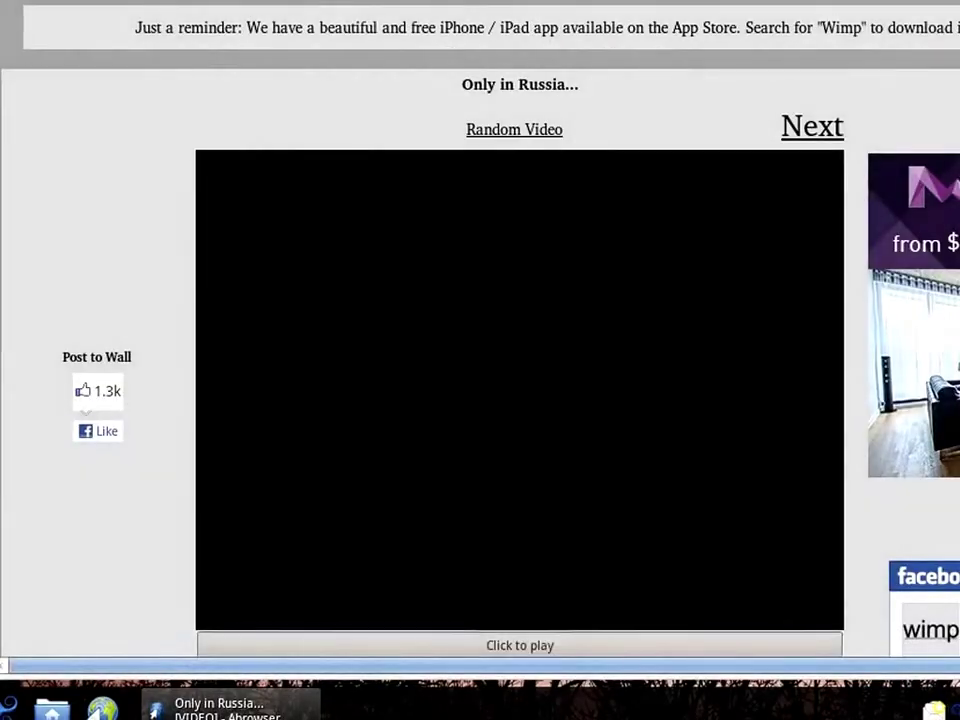
pyautogui.click(486, 646)
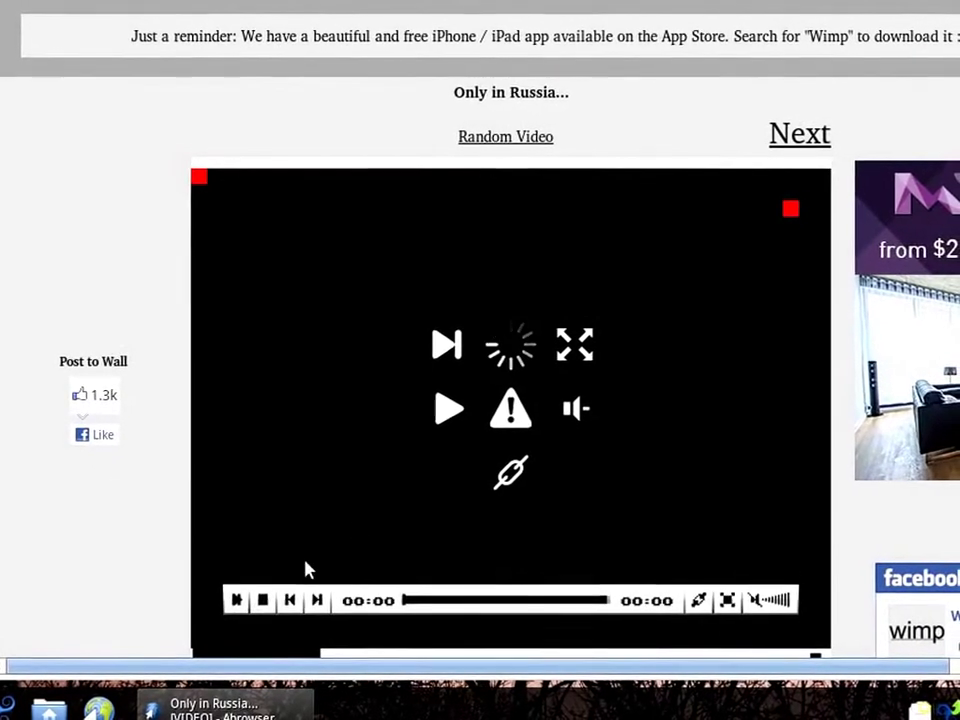
pyautogui.rightClick(460, 370)
pyautogui.moveTo(540, 374)
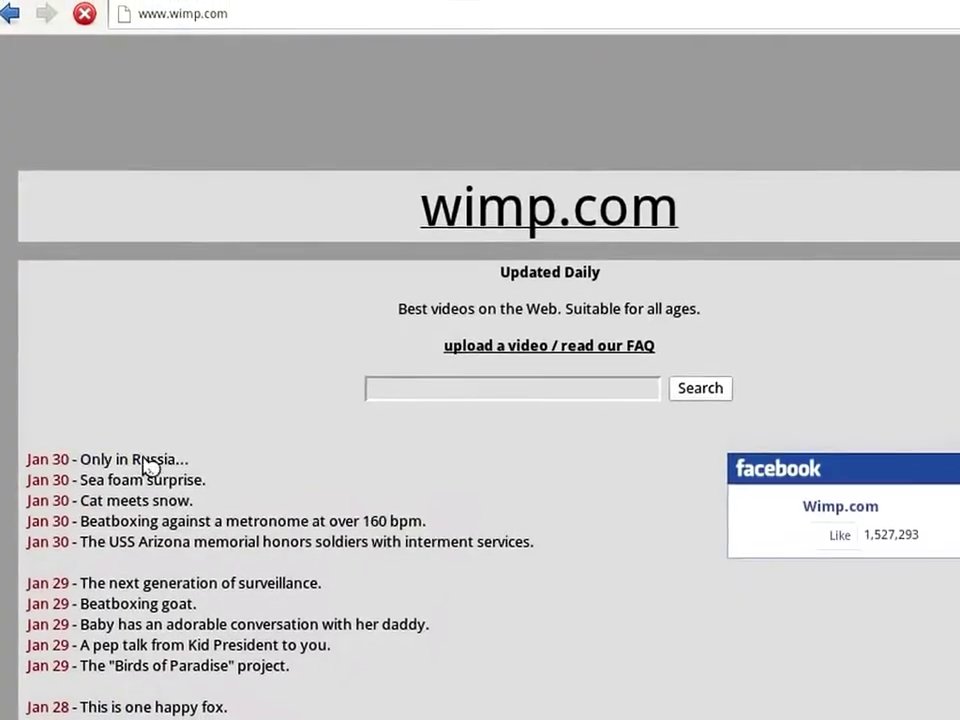
# In Google Chrome, play the "Only in Russia..." video on wimp.com and go to break.com.
pyautogui.click(145, 460)
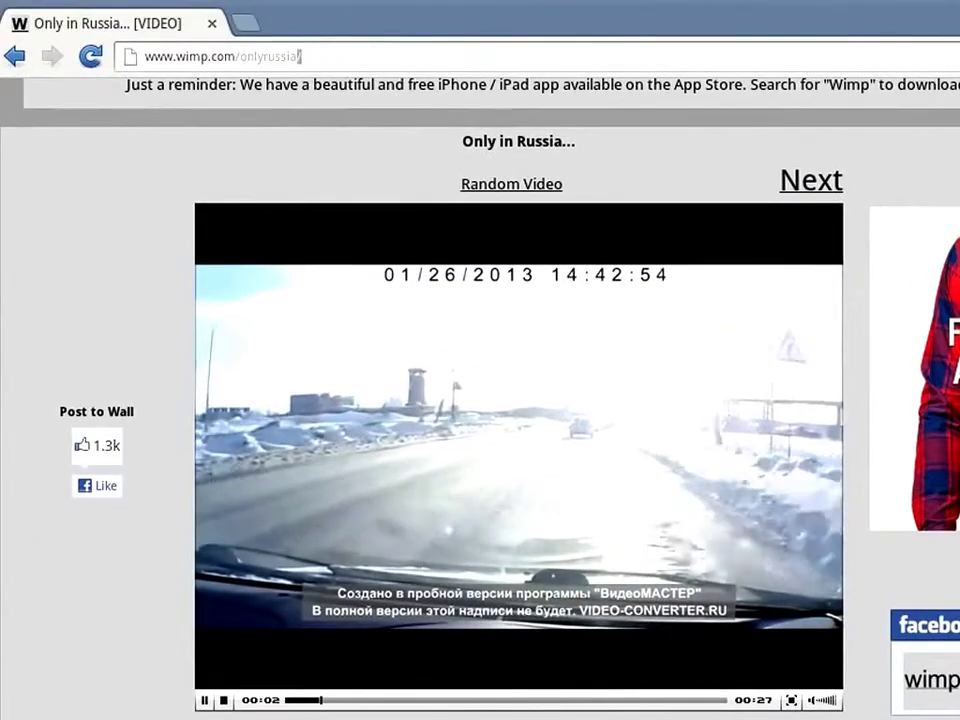
pyautogui.click(297, 56)
pyautogui.write('break.com')
pyautogui.press('Return')
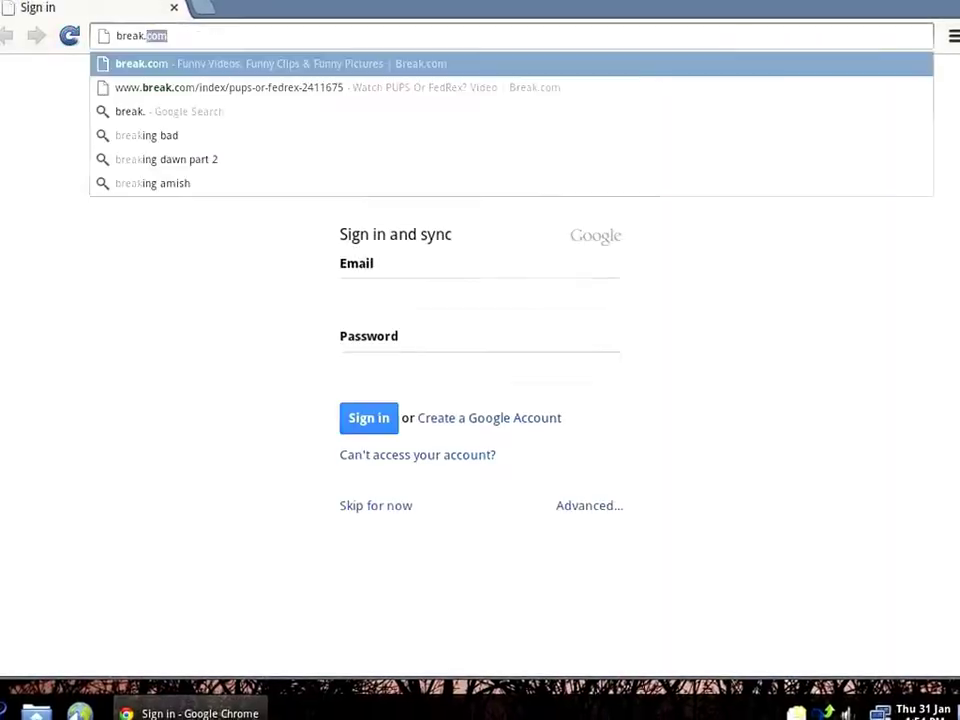
pyautogui.press('Return')
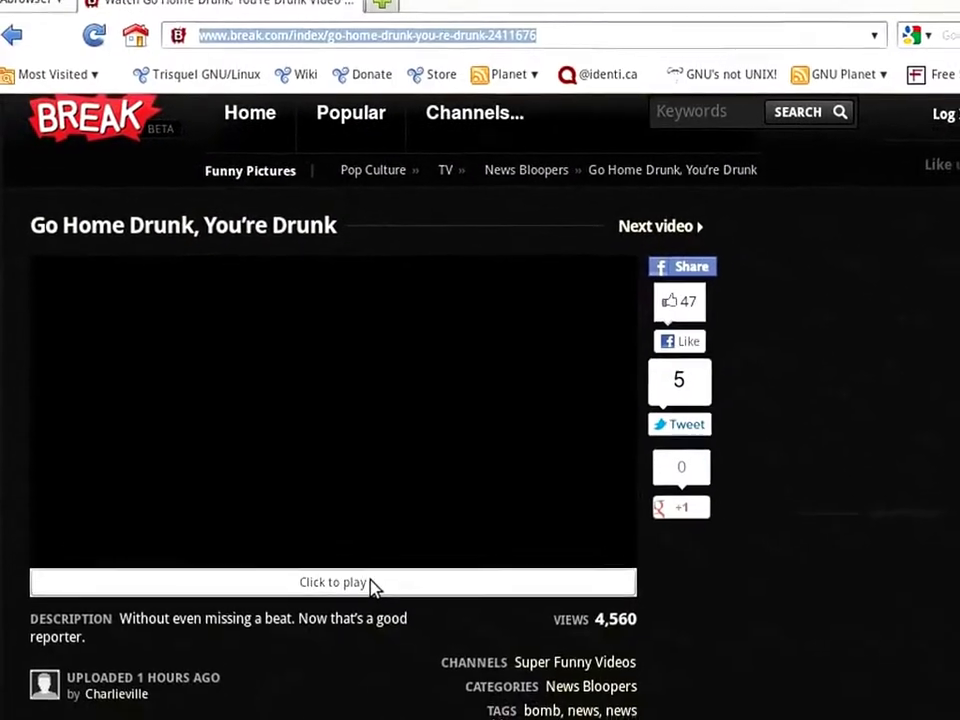
# In Abrowser, try to play break.com's "Go Home Drunk, You're Drunk" video and look through the player's View options.
pyautogui.click(312, 646)
pyautogui.rightClick(224, 379)
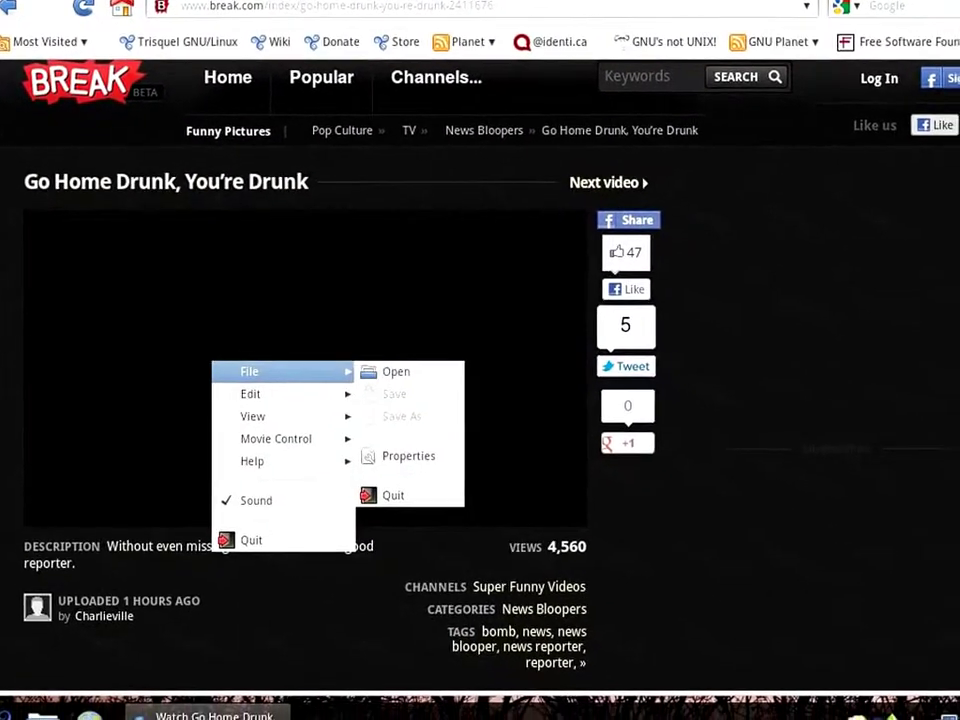
pyautogui.moveTo(250, 412)
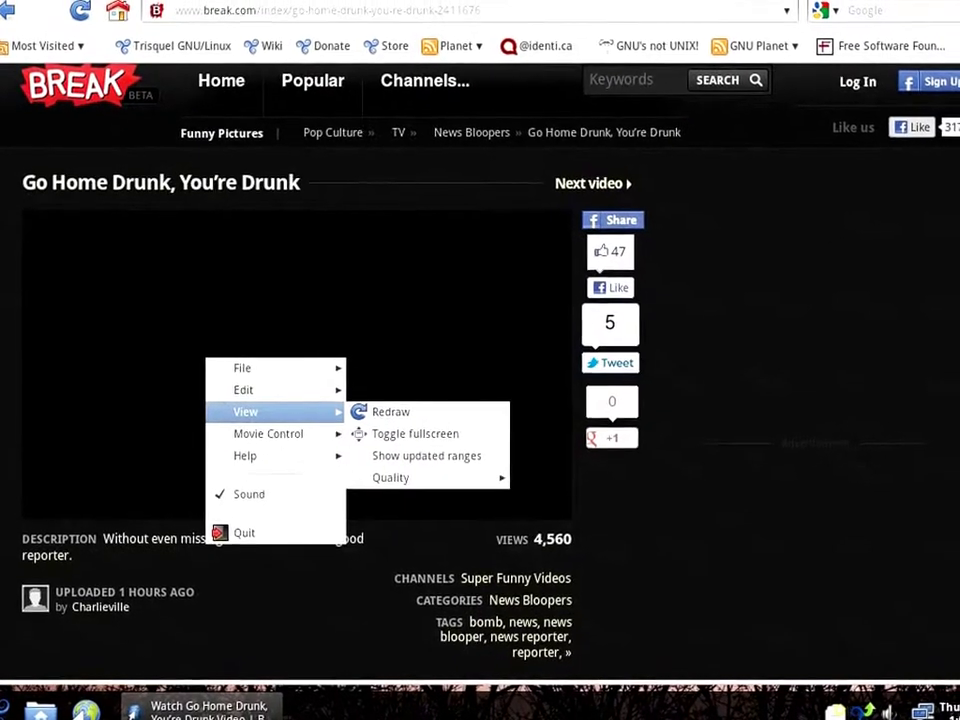
pyautogui.press('Escape')
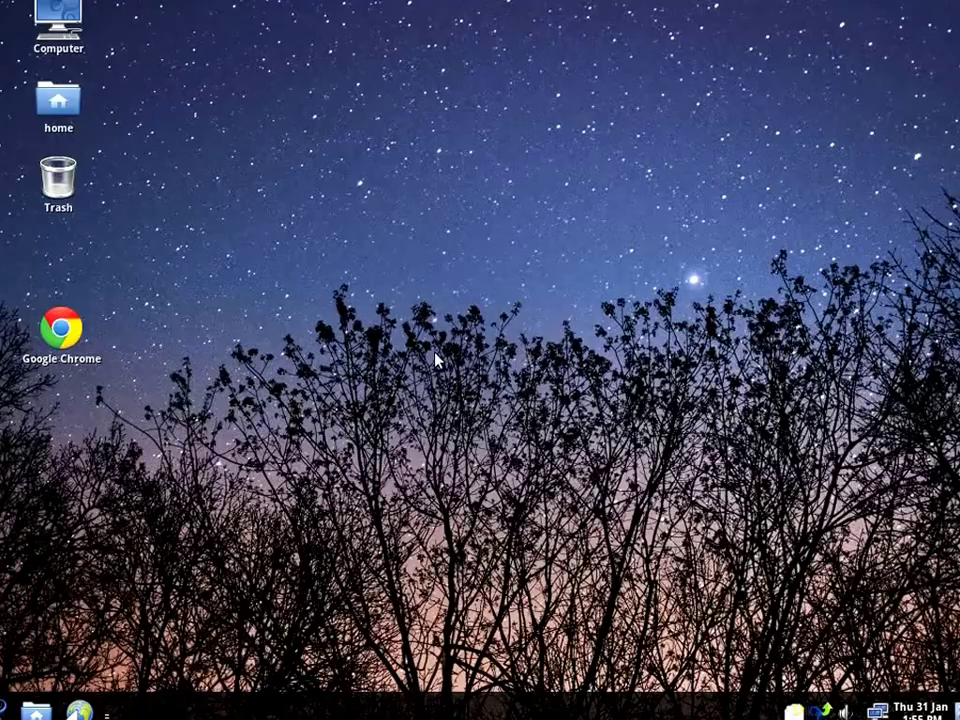
# Search Add/Remove Applications for "compiz" and close it without applying changes.
pyautogui.press('super')
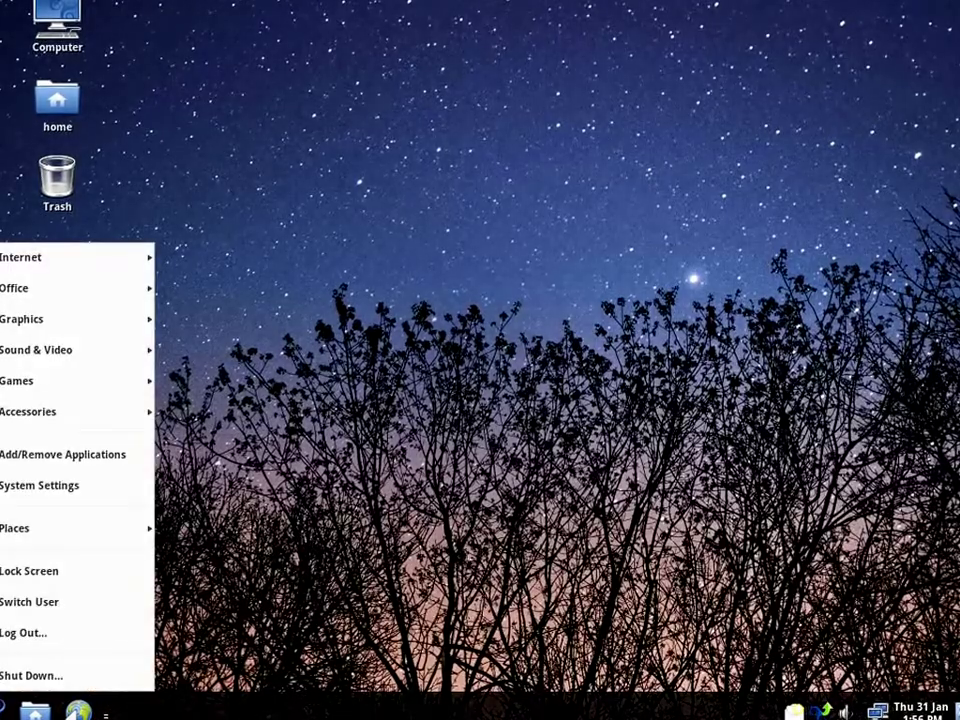
pyautogui.click(58, 455)
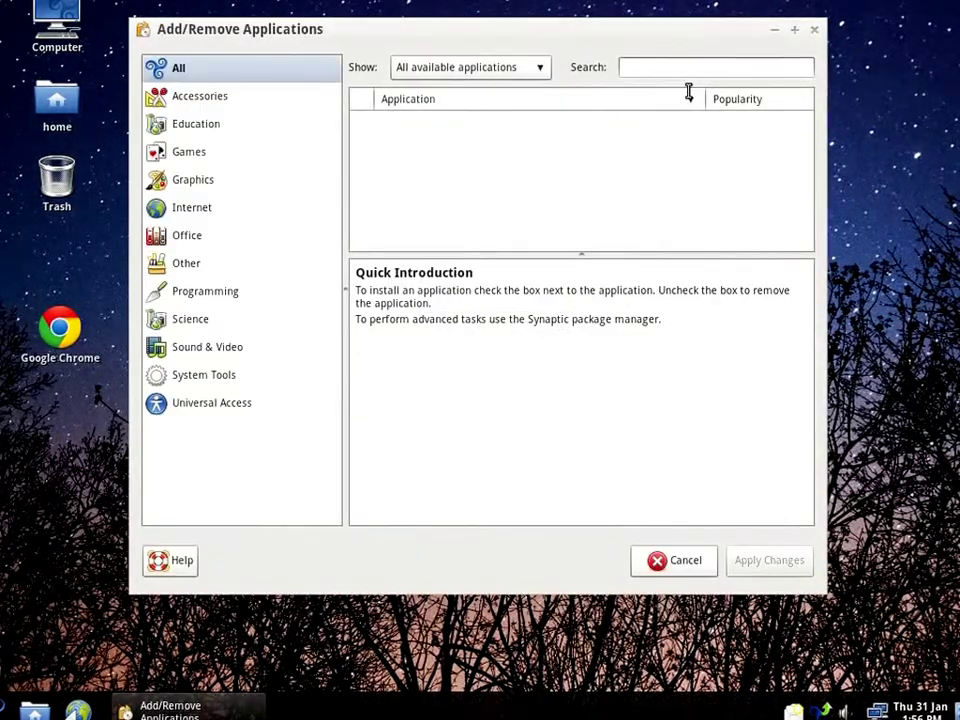
pyautogui.click(612, 378)
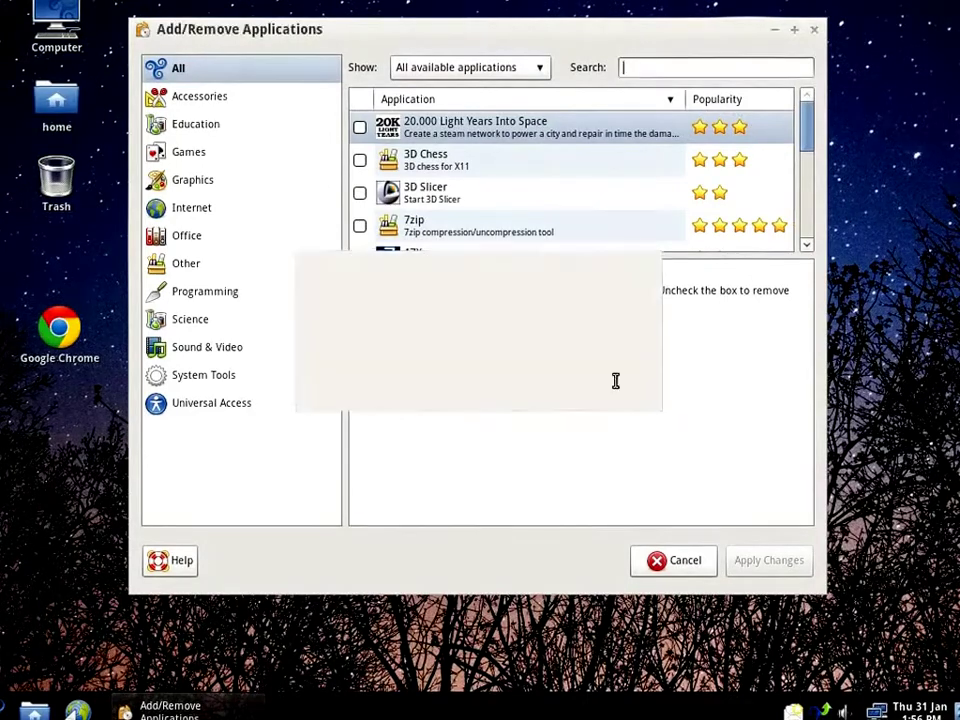
pyautogui.write('compiz')
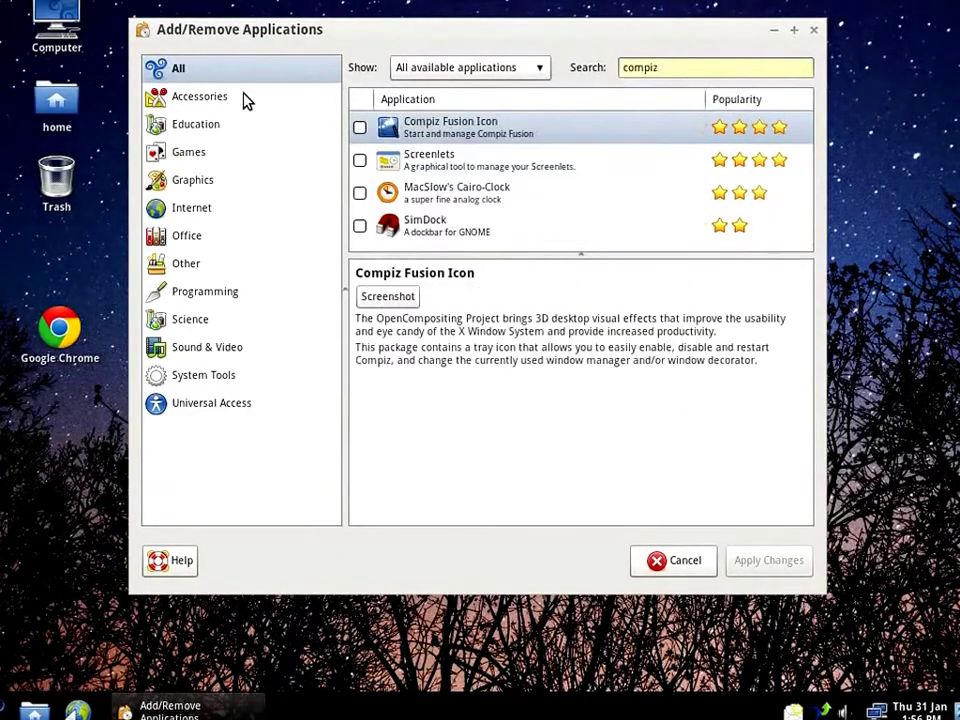
pyautogui.click(666, 565)
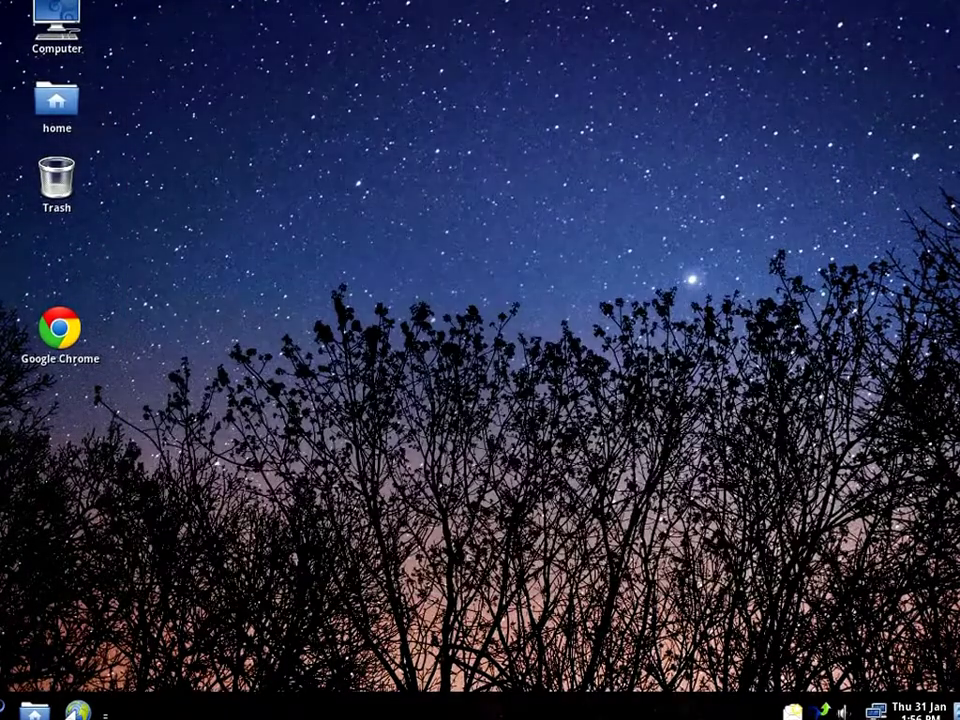
# Open the Update Manager from the System Settings.
pyautogui.click(5, 710)
pyautogui.click(71, 482)
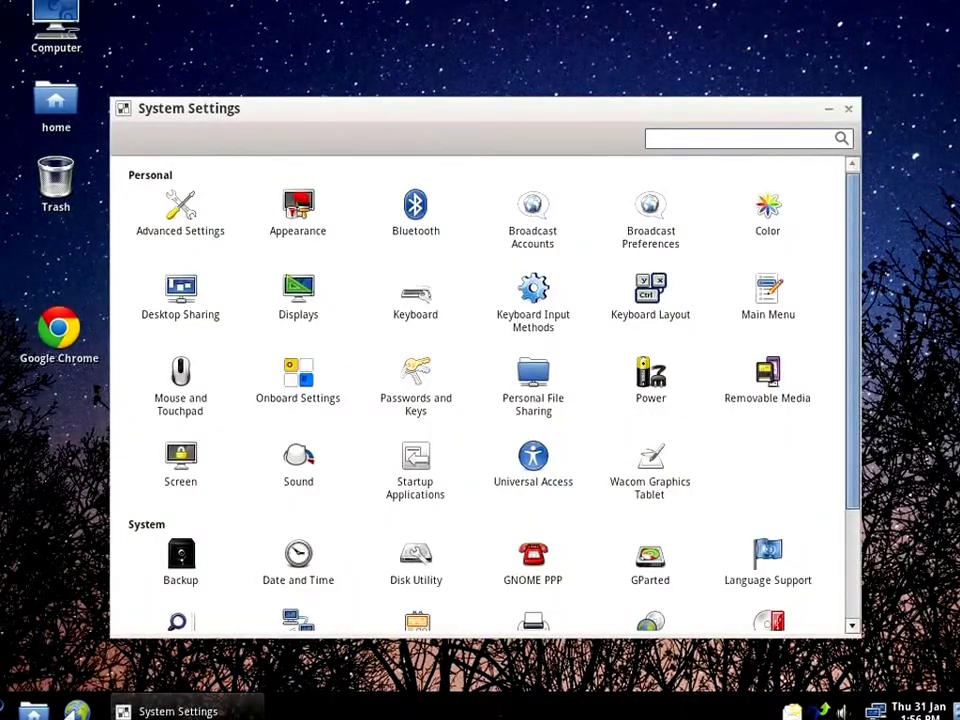
pyautogui.scroll(-3, 485, 395)
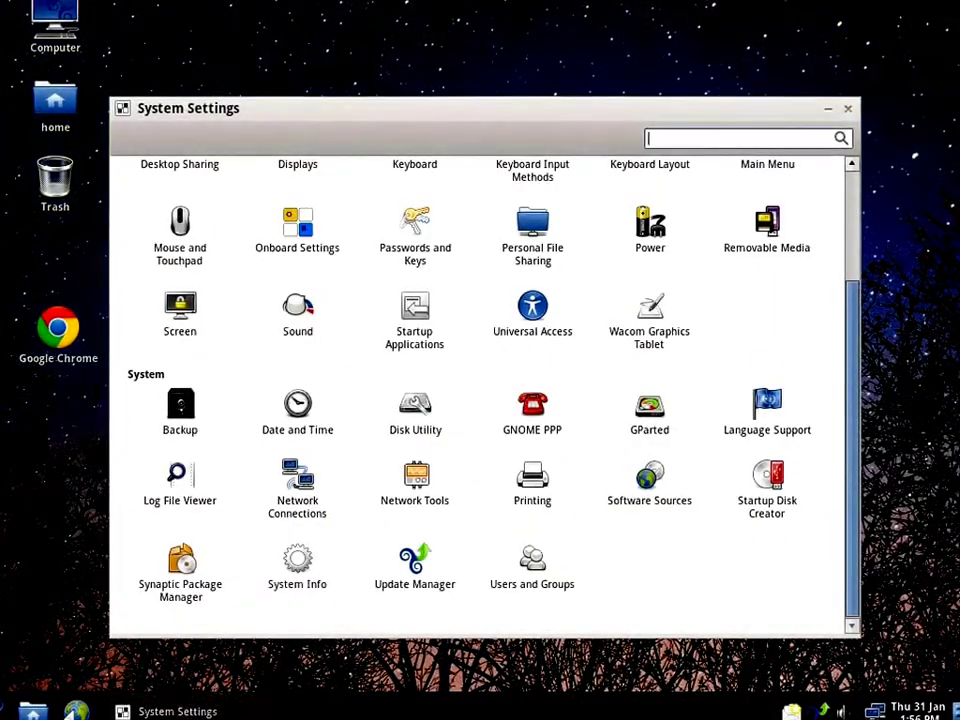
pyautogui.click(379, 588)
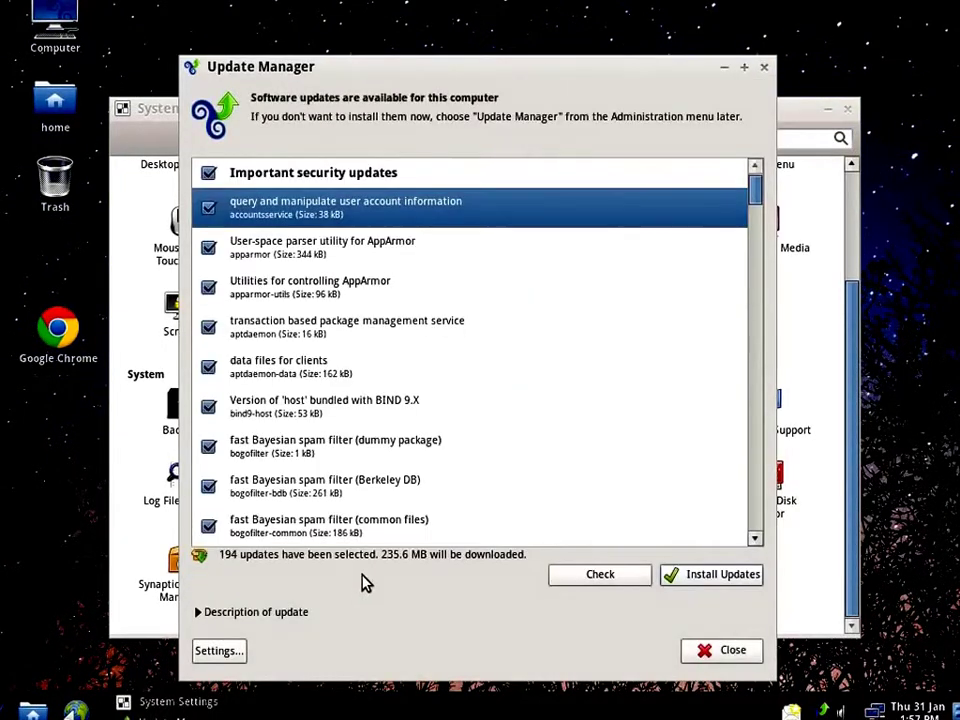
# Open the Update Manager's software source settings, view the list of other download servers, and cancel the server selection.
pyautogui.click(210, 655)
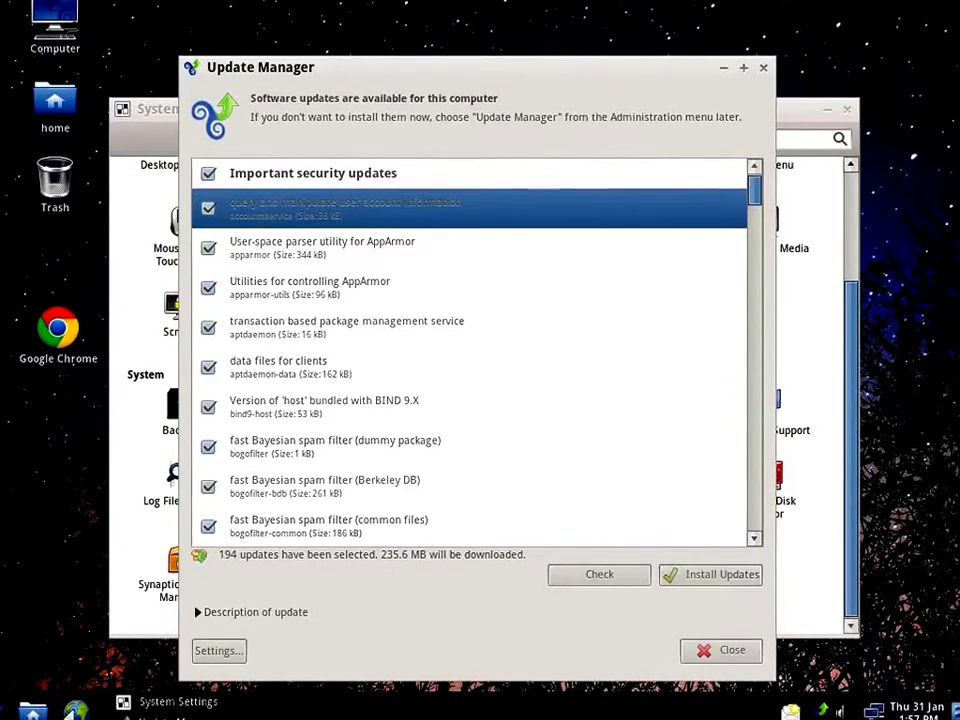
pyautogui.click(325, 250)
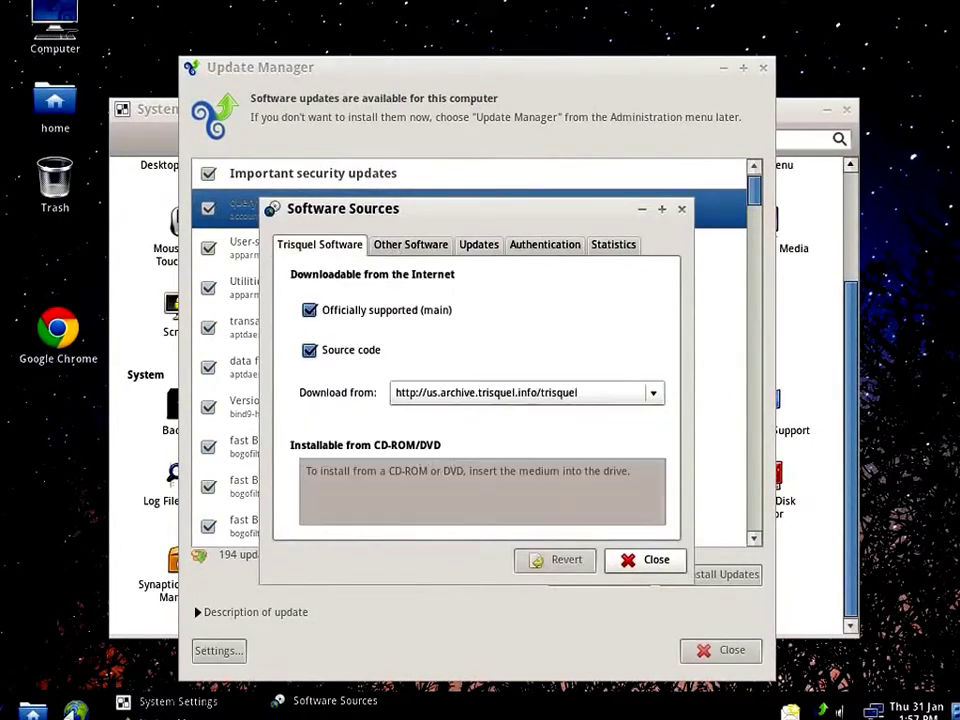
pyautogui.click(646, 398)
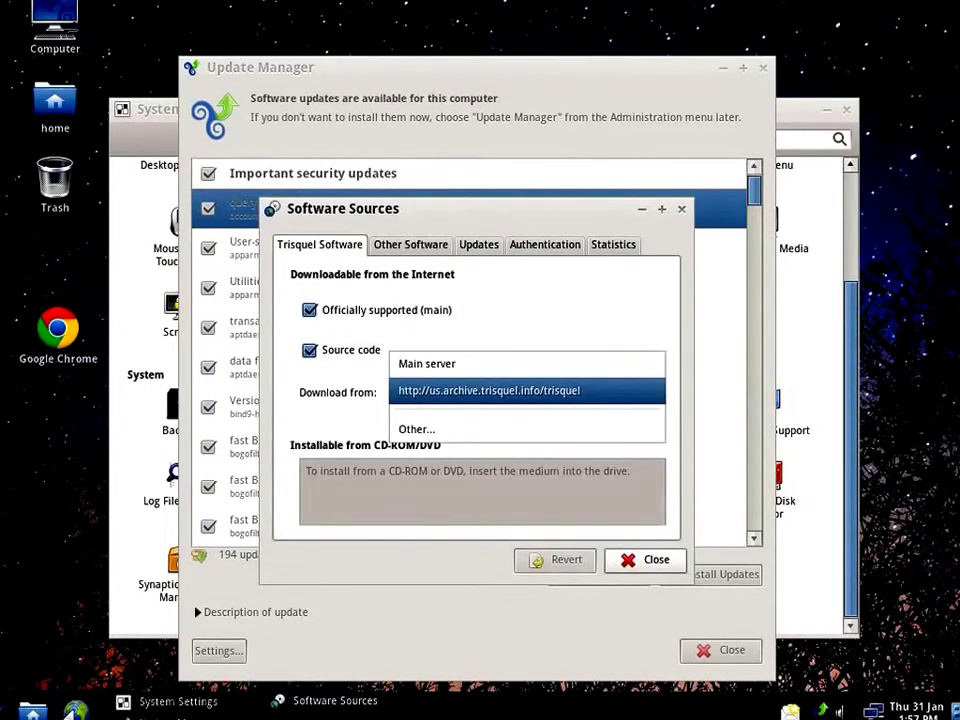
pyautogui.click(589, 430)
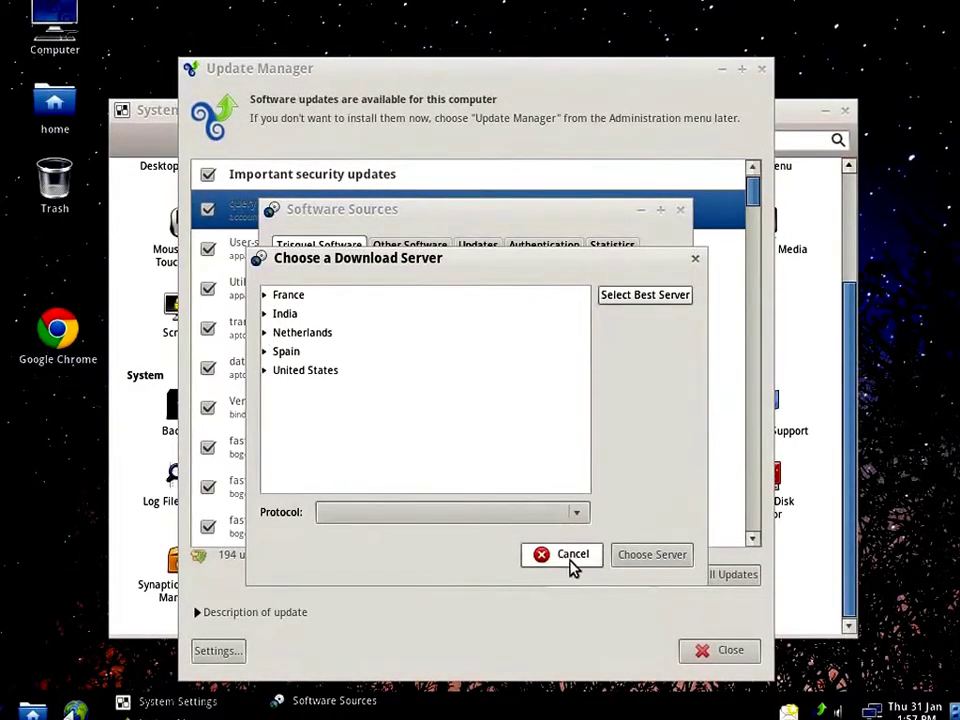
pyautogui.click(572, 556)
# Review the Other Software, Updates, Authentication and Statistics settings of the software sources and close them.
pyautogui.click(411, 246)
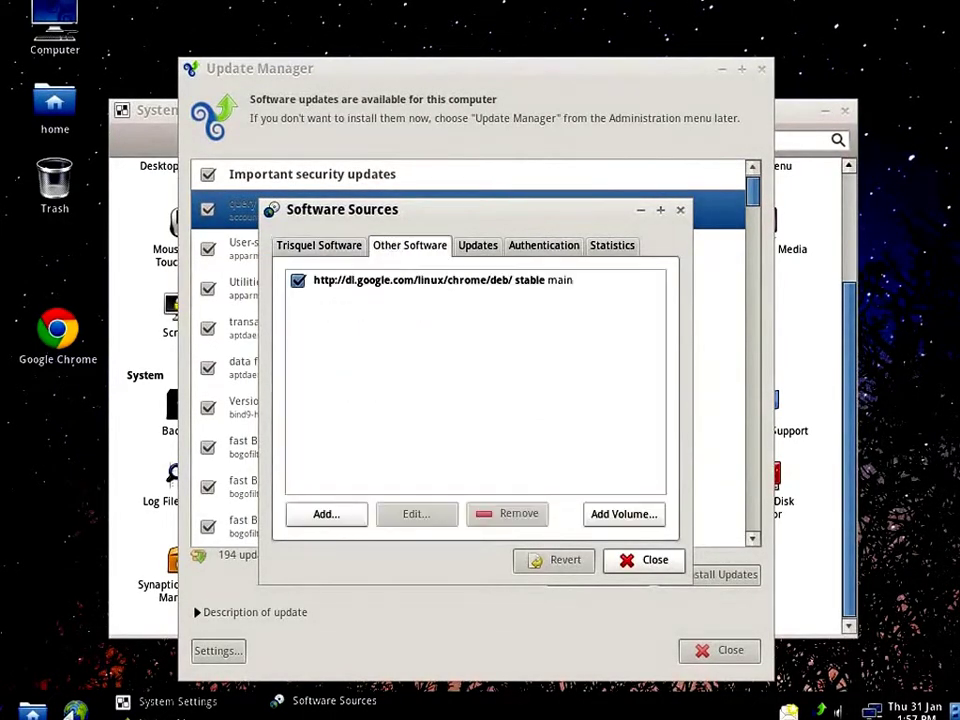
pyautogui.click(477, 245)
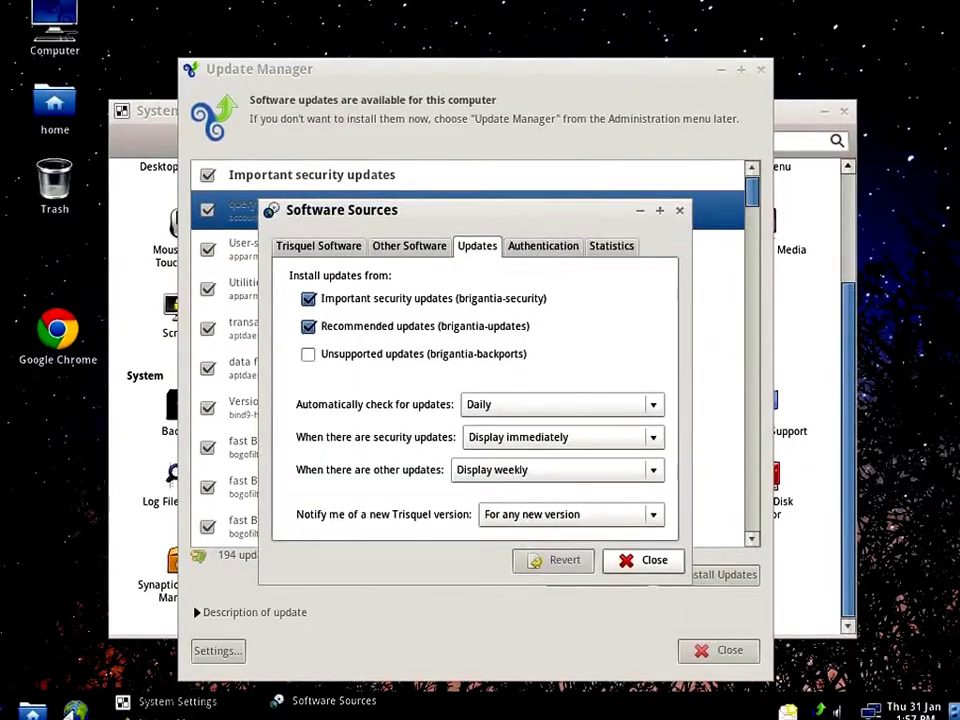
pyautogui.click(543, 246)
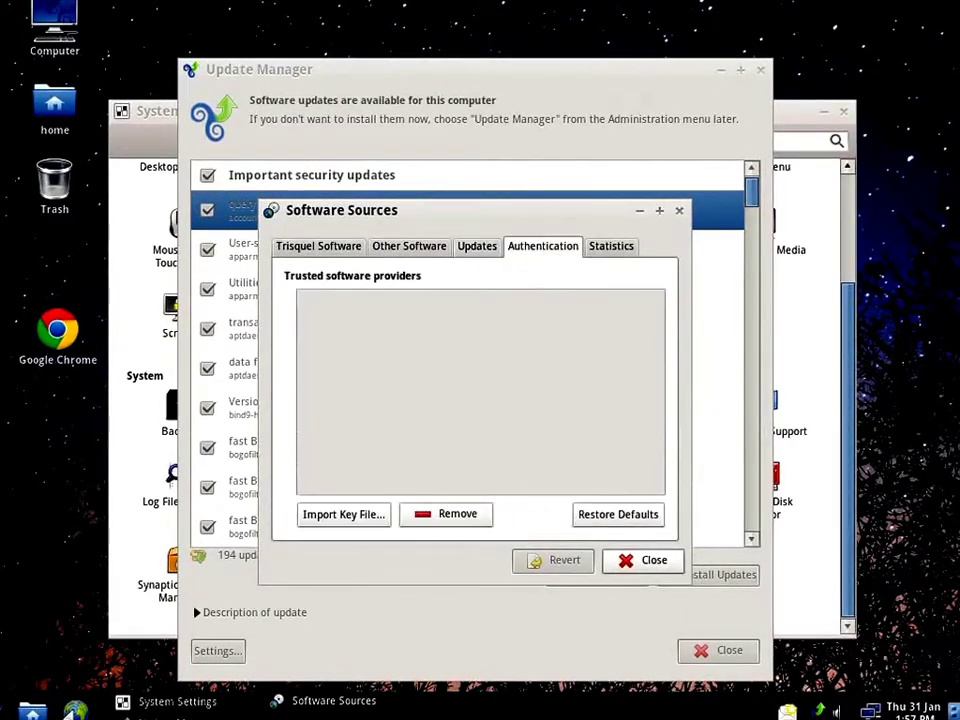
pyautogui.click(610, 250)
pyautogui.click(645, 560)
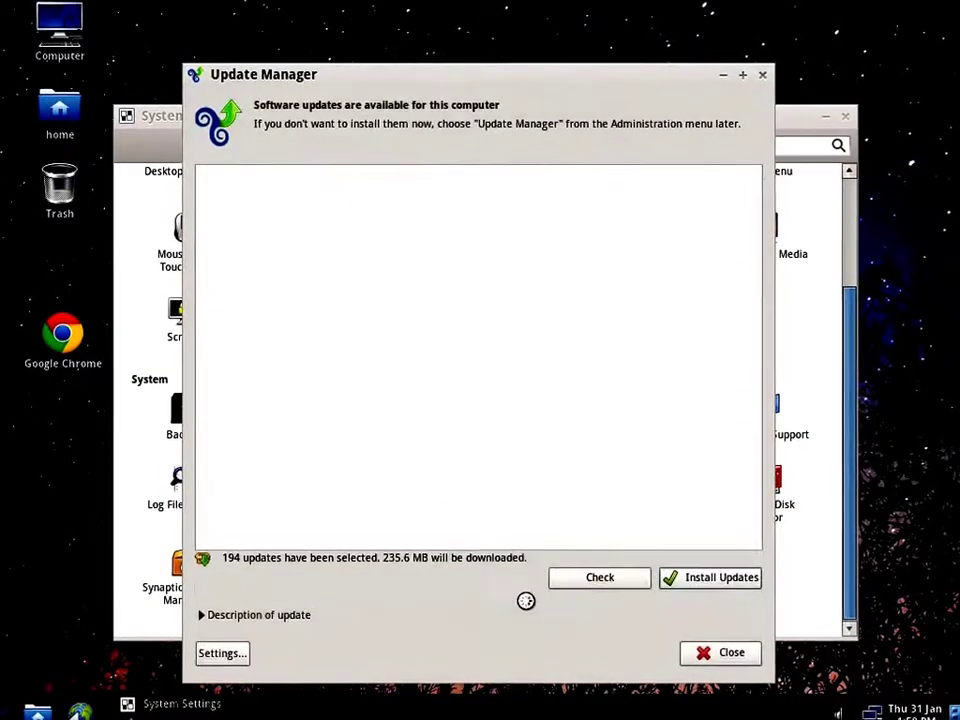
# Look through the list of available updates to its end and close the Update Manager.
pyautogui.scroll(-5, 446, 508)
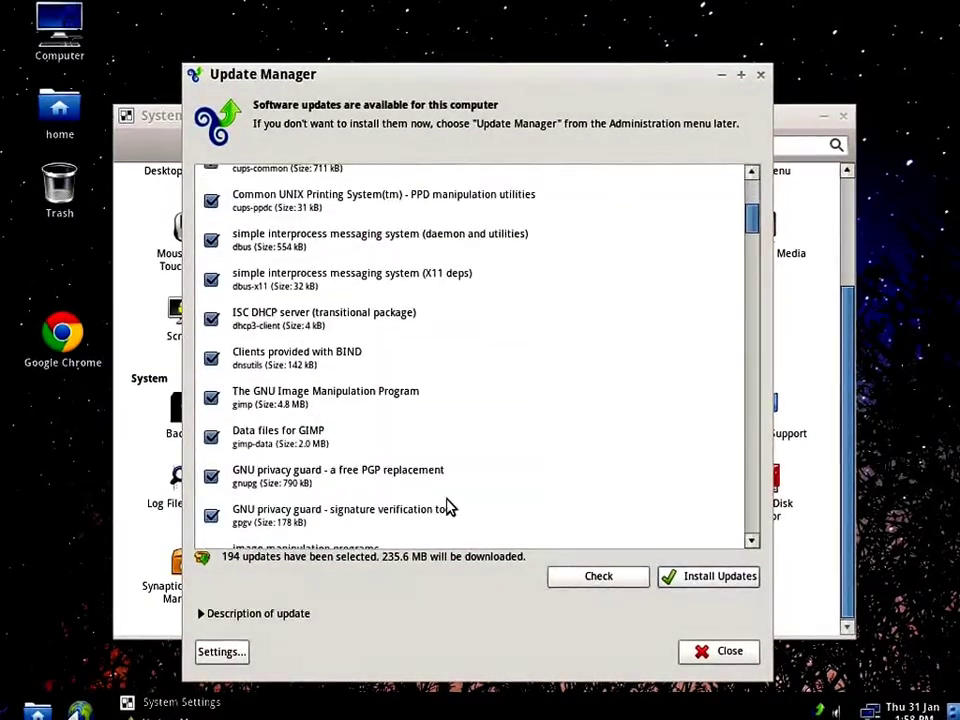
pyautogui.moveTo(751, 218); pyautogui.dragTo(750, 533)
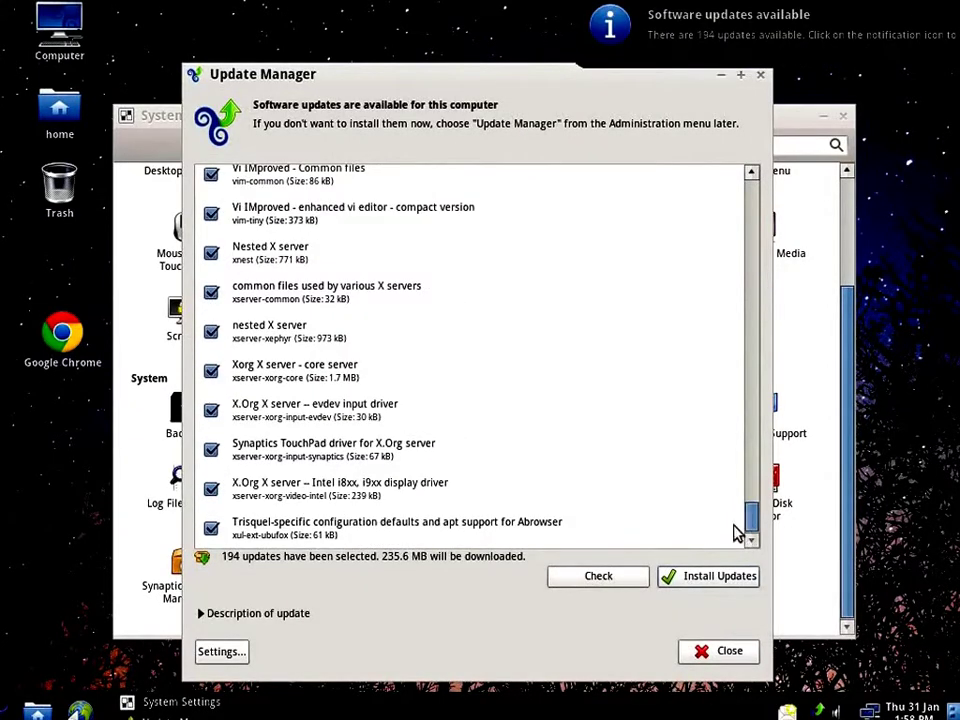
pyautogui.hotkey('alt', 'F4')
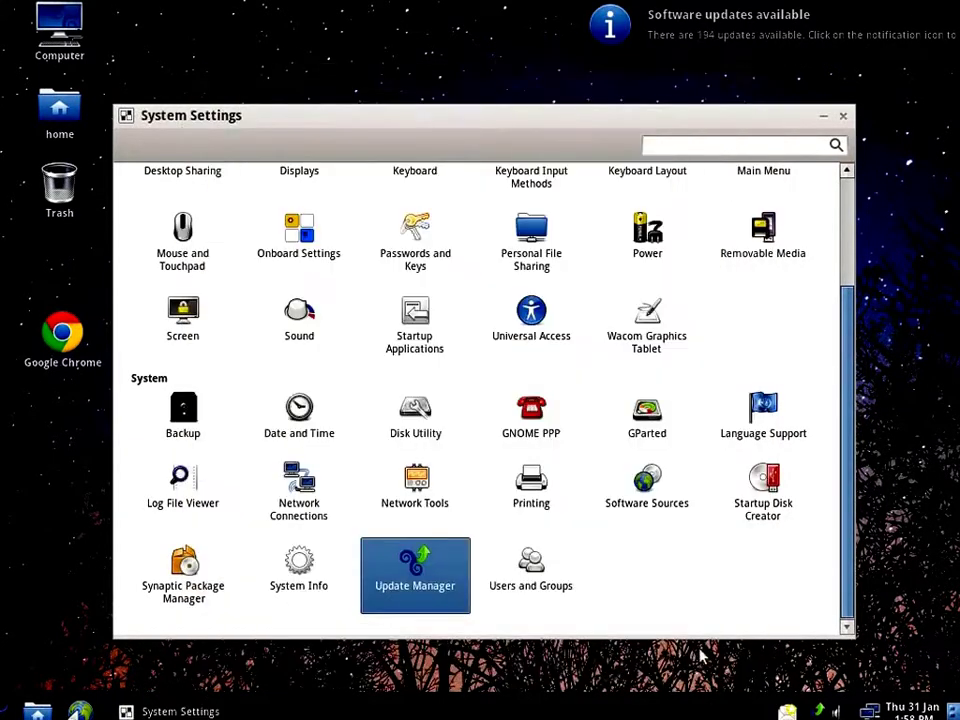
# Open the Synaptic Package Manager from System Settings and search its packages for "gimp".
pyautogui.doubleClick(183, 572)
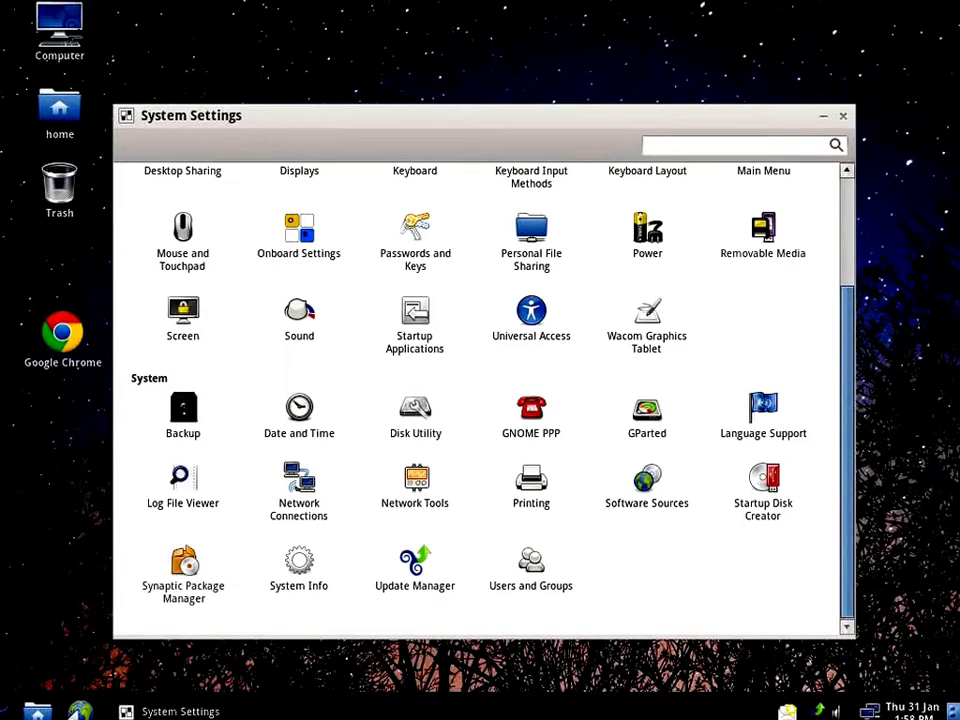
pyautogui.press('Return')
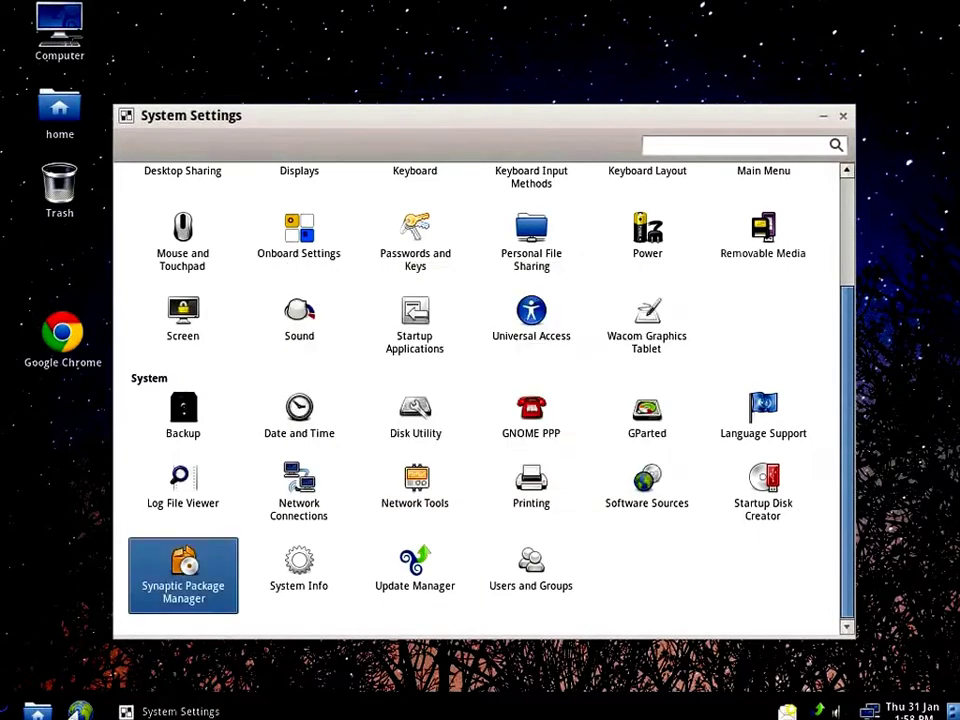
pyautogui.write('gi')
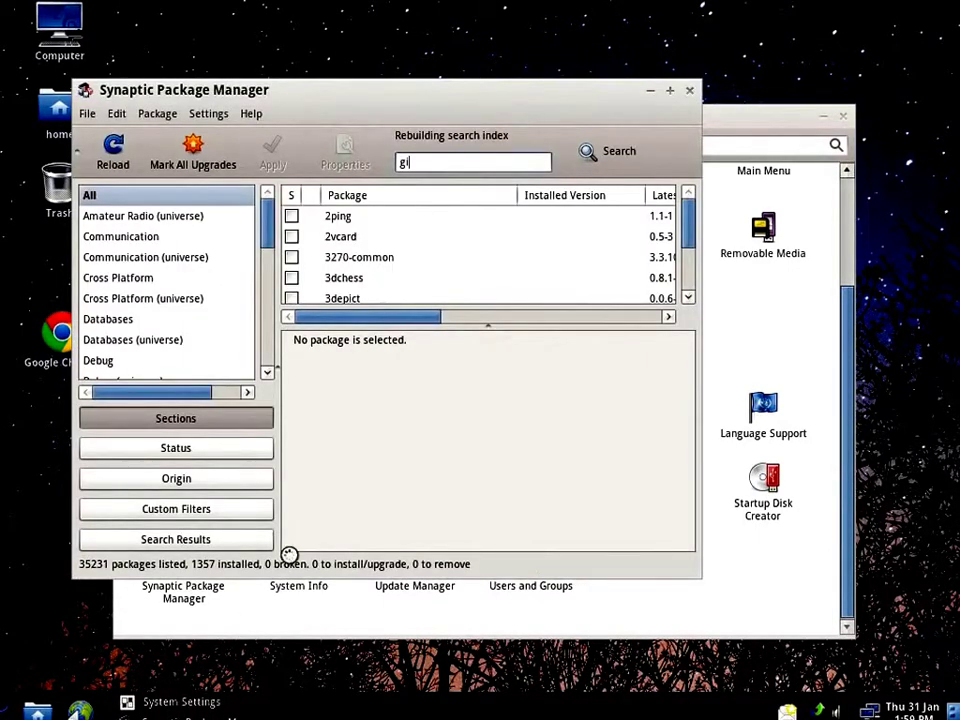
pyautogui.write('mp')
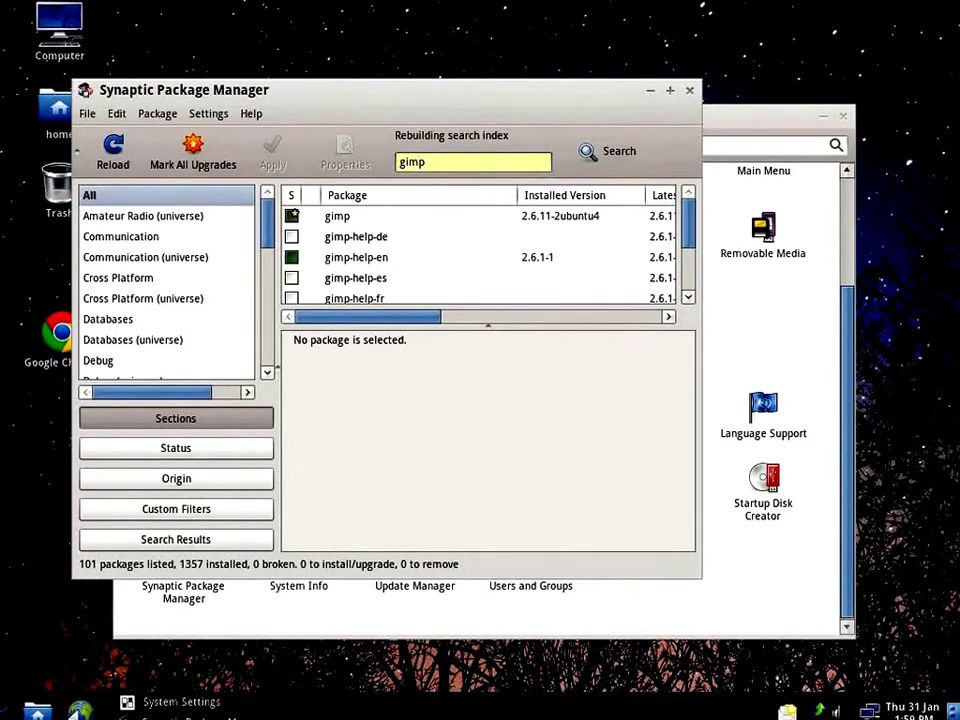
# Filter the packages for "mc", install the mc package, and quit the package manager.
pyautogui.rightClick(292, 217)
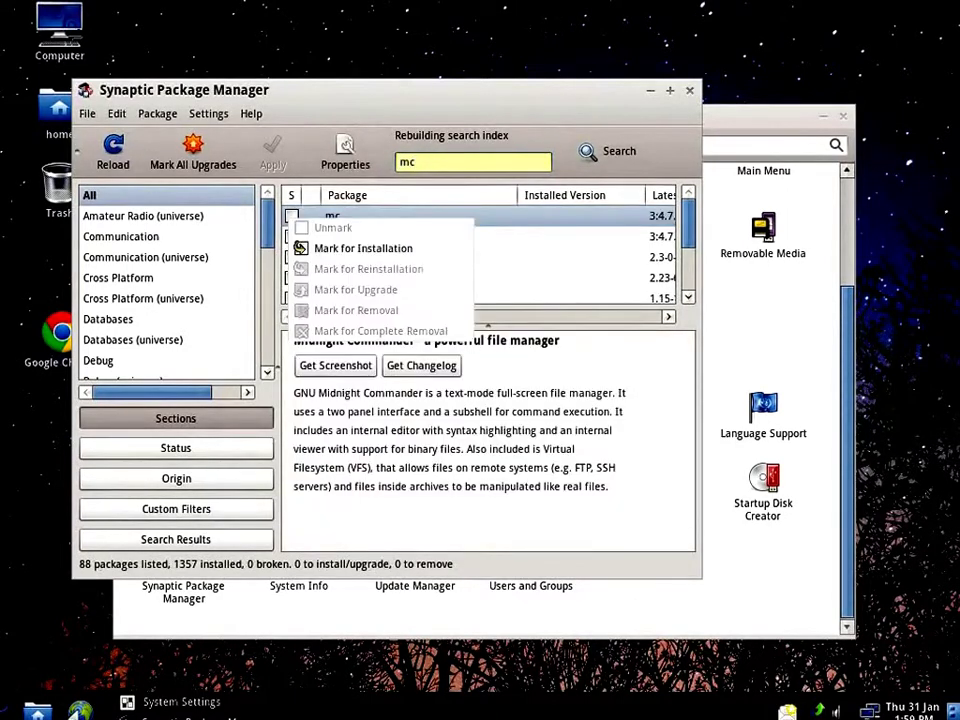
pyautogui.click(318, 248)
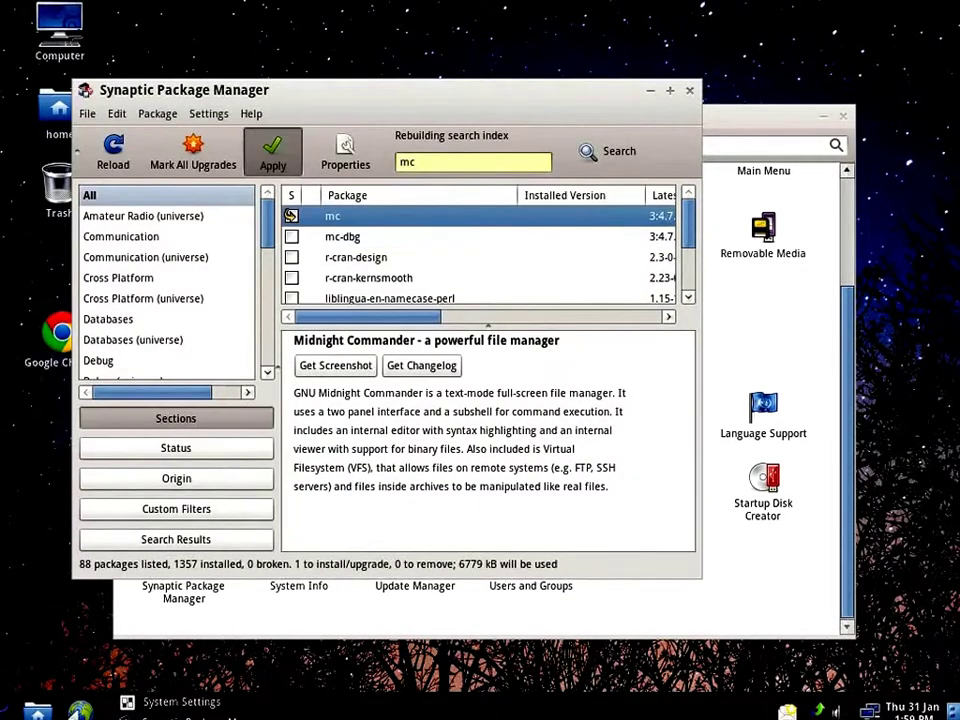
pyautogui.click(545, 523)
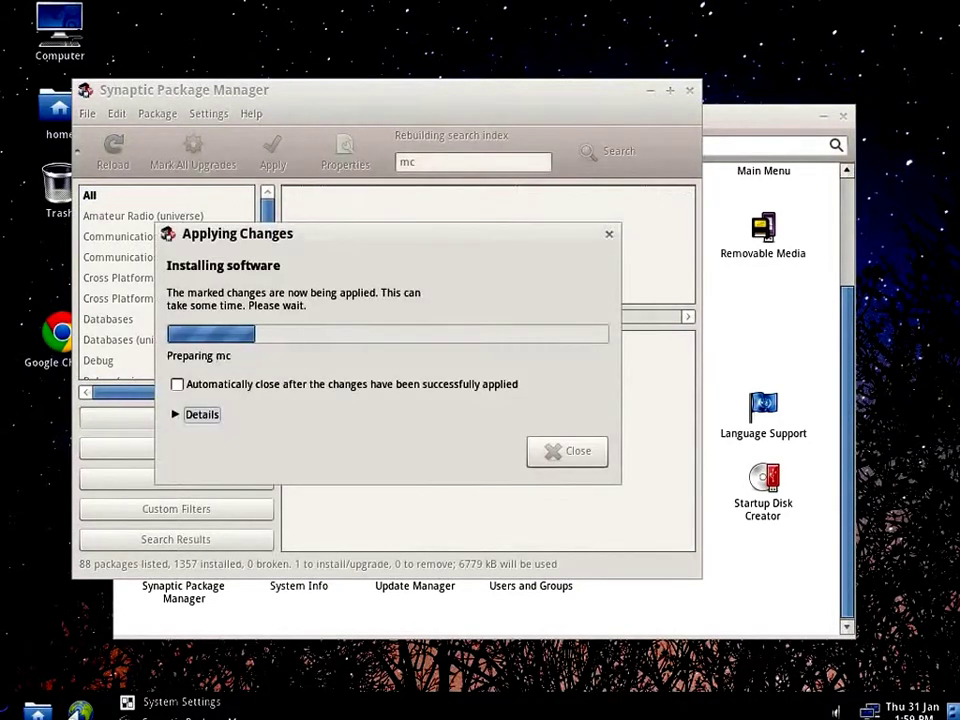
pyautogui.click(497, 408)
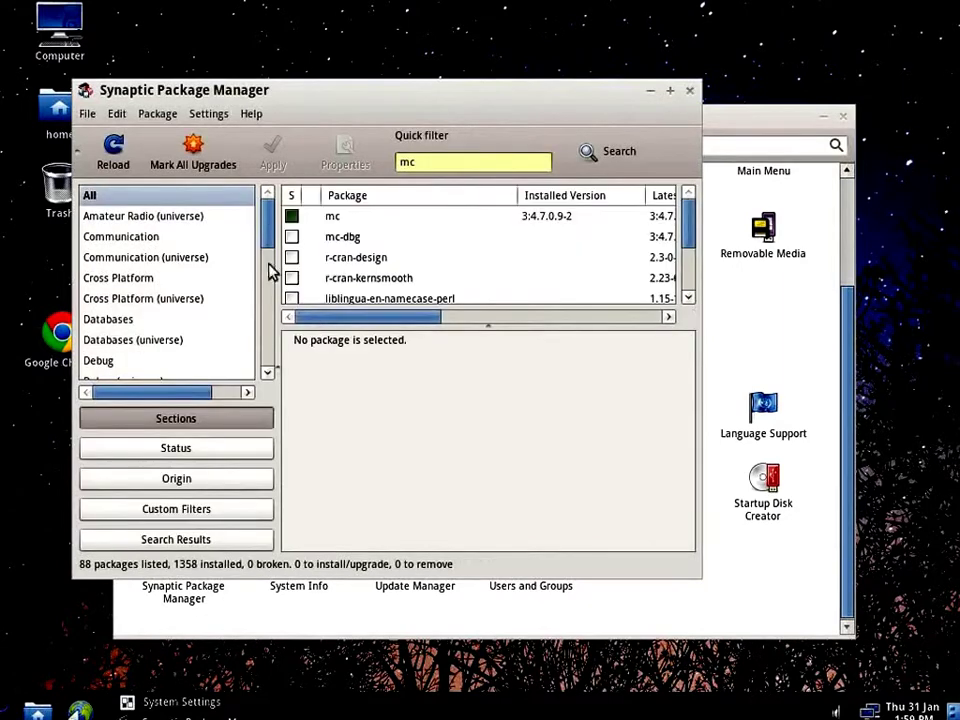
pyautogui.click(89, 114)
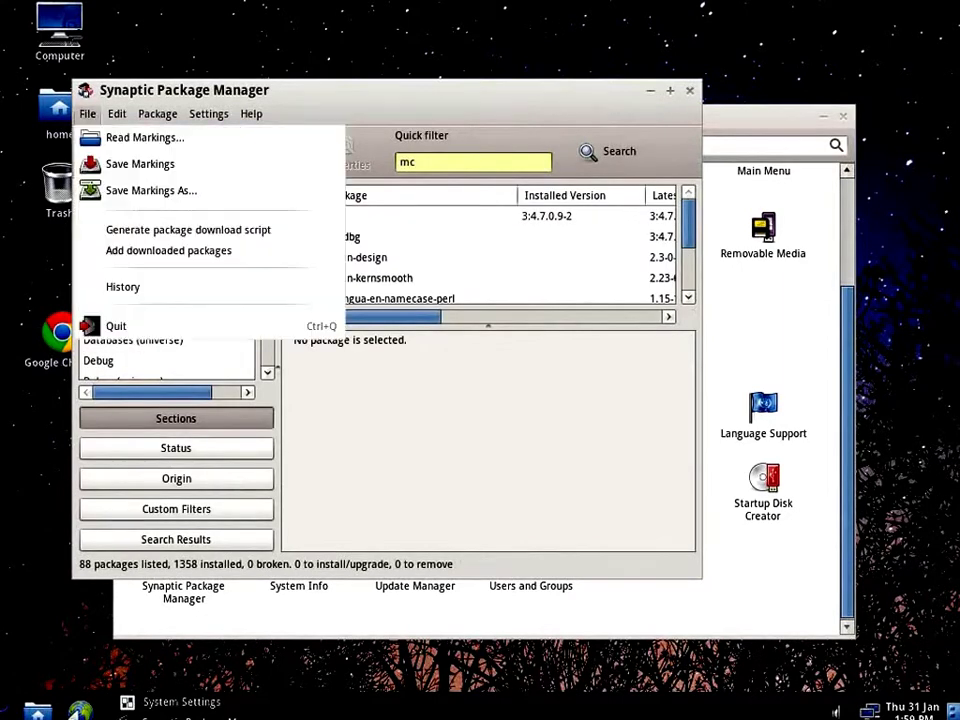
pyautogui.click(118, 326)
# Open Advanced Settings from System Settings, review its Desktop, Fonts, Theme and Windows options, and close it.
pyautogui.scroll(3, 300, 350)
pyautogui.click(196, 216)
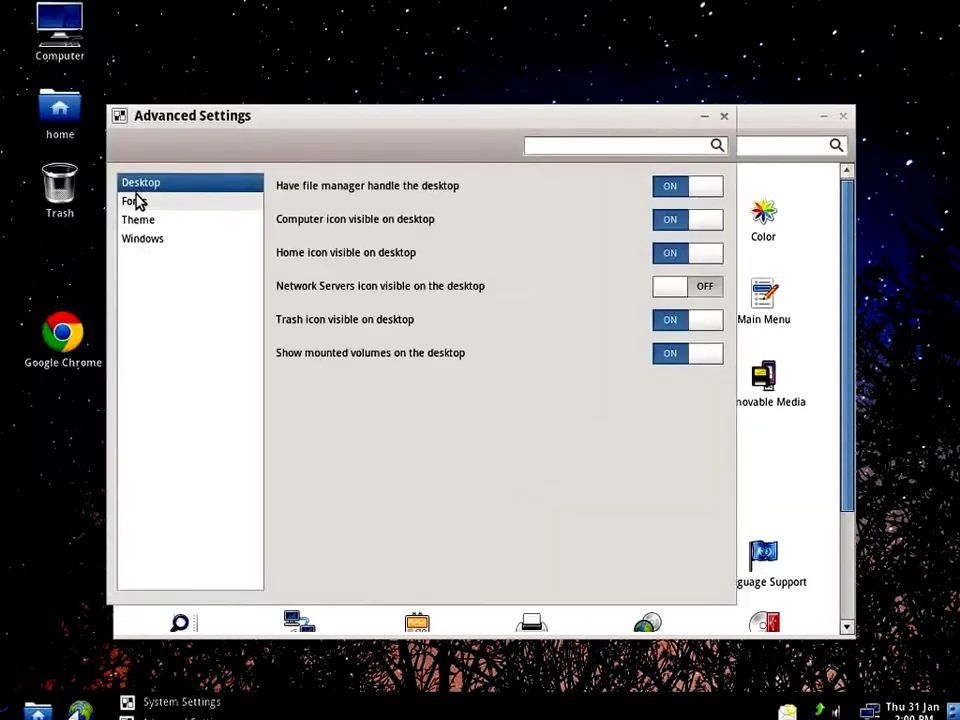
pyautogui.click(136, 202)
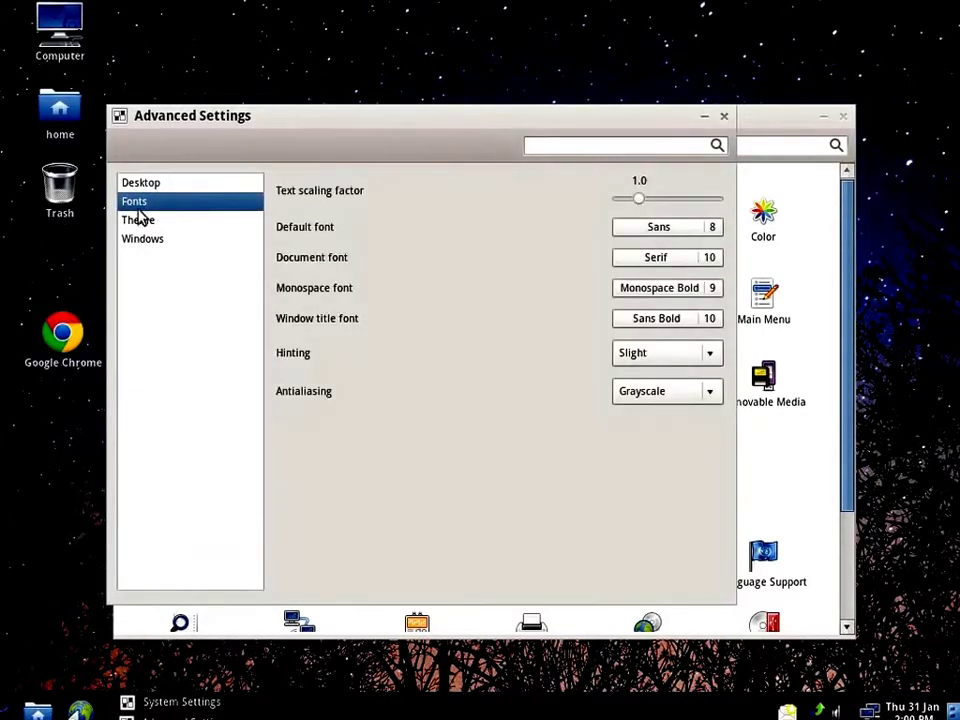
pyautogui.click(140, 222)
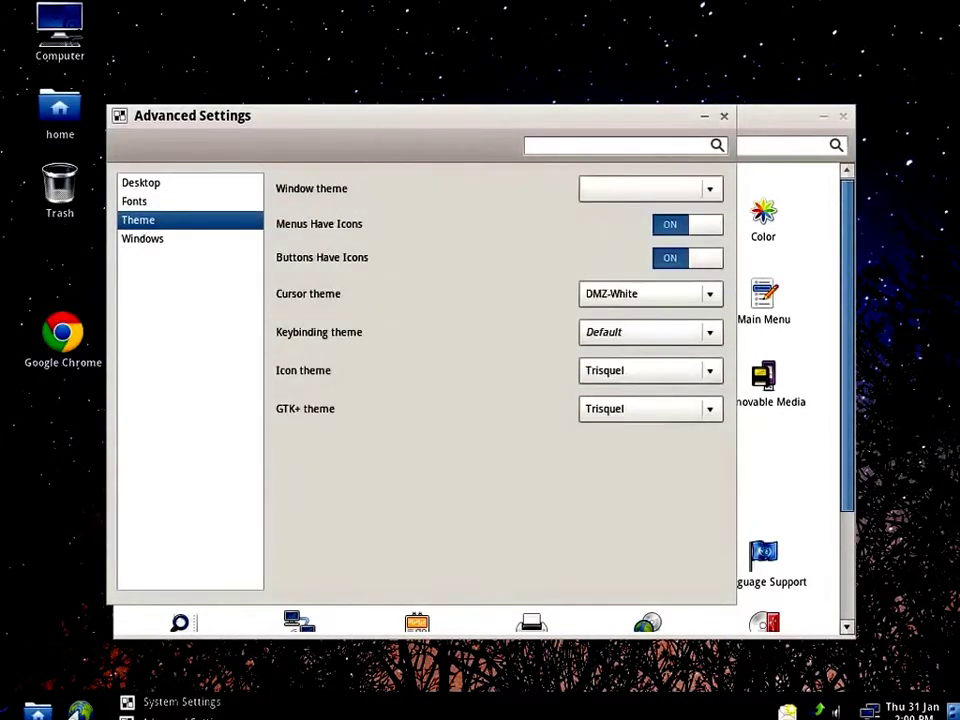
pyautogui.click(143, 242)
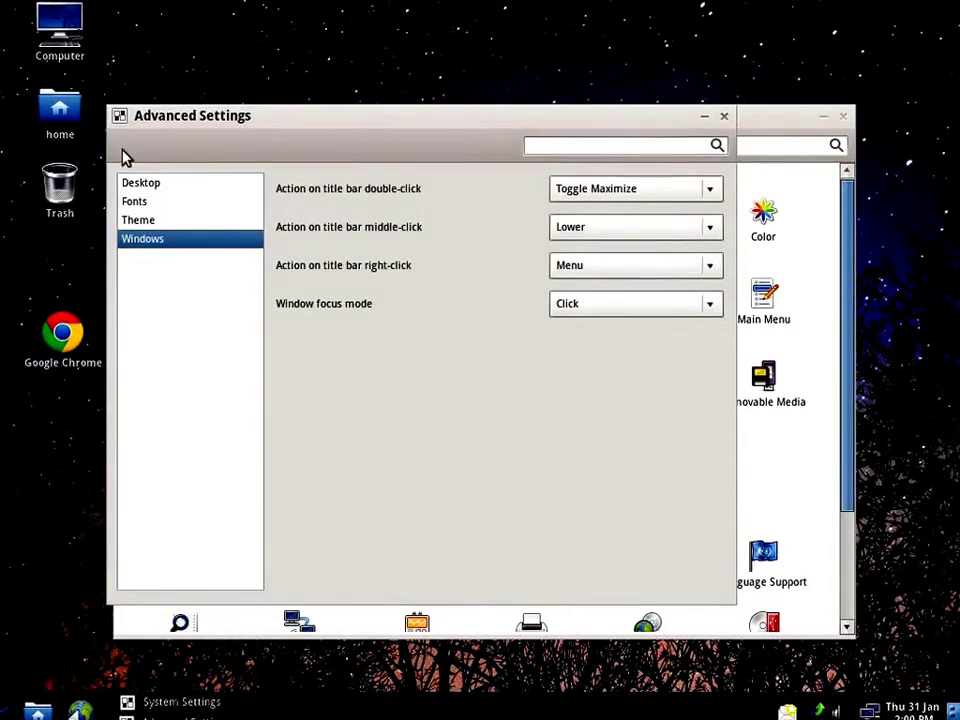
pyautogui.click(726, 117)
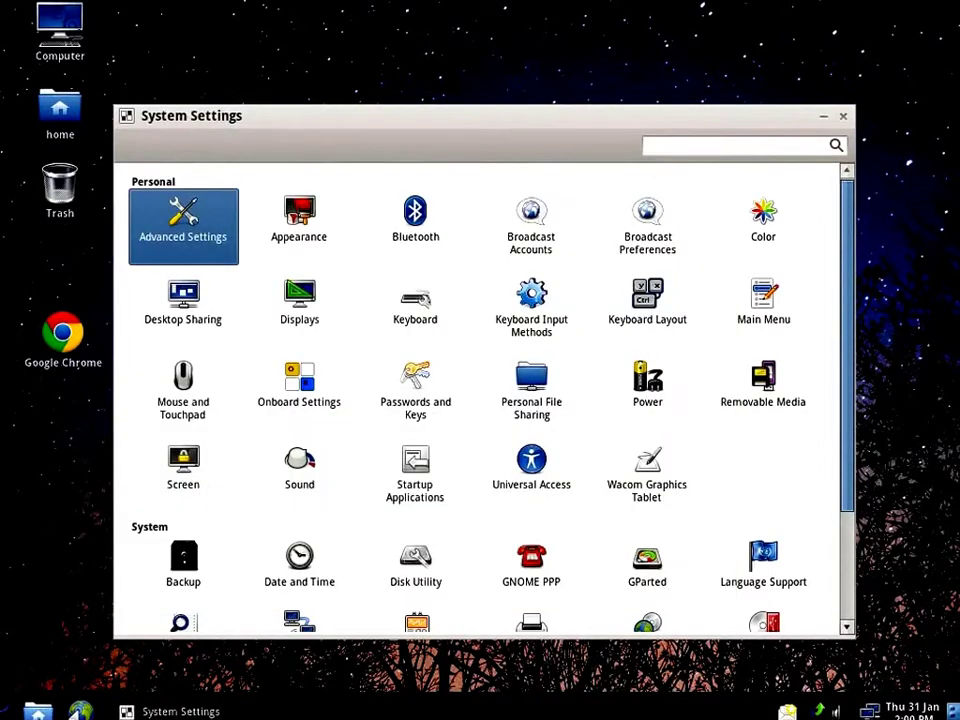
# Reopen the Synaptic Package Manager from System Settings and authenticate with the account password.
pyautogui.scroll(-3, 284, 540)
pyautogui.click(183, 568)
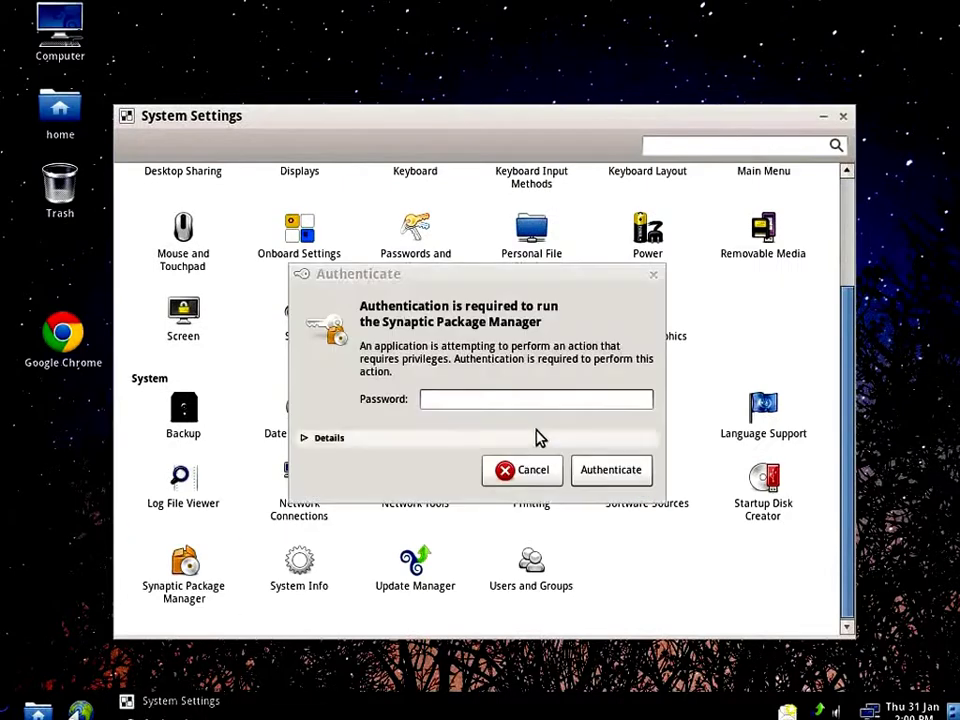
pyautogui.write('********')
pyautogui.click(611, 467)
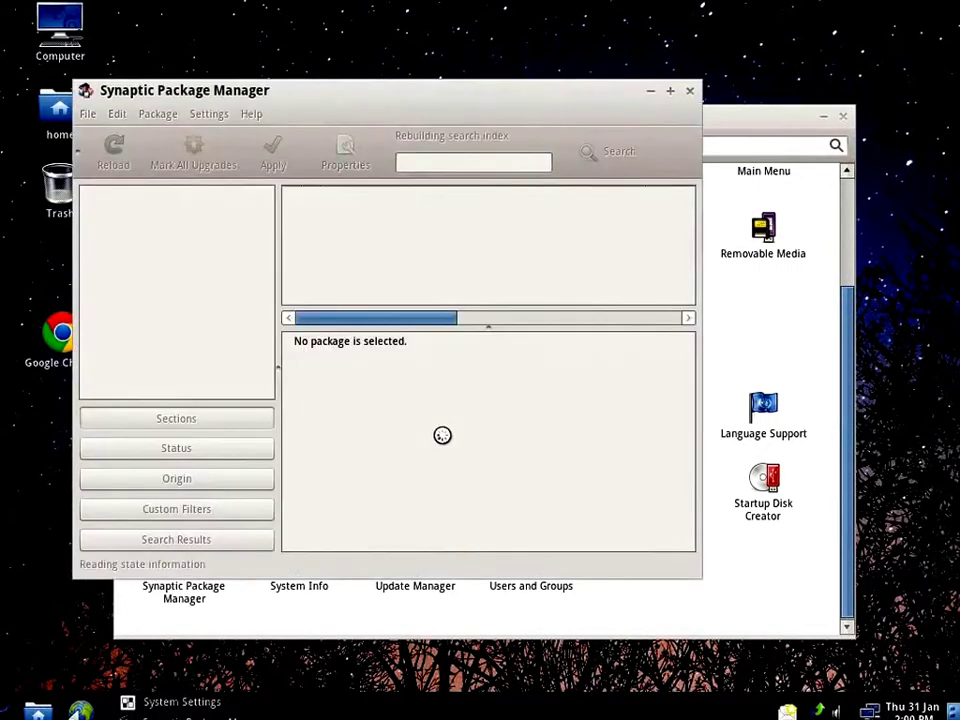
# Filter the packages for "mate", close the System Settings window, and look through the whole package list.
pyautogui.write('mate')
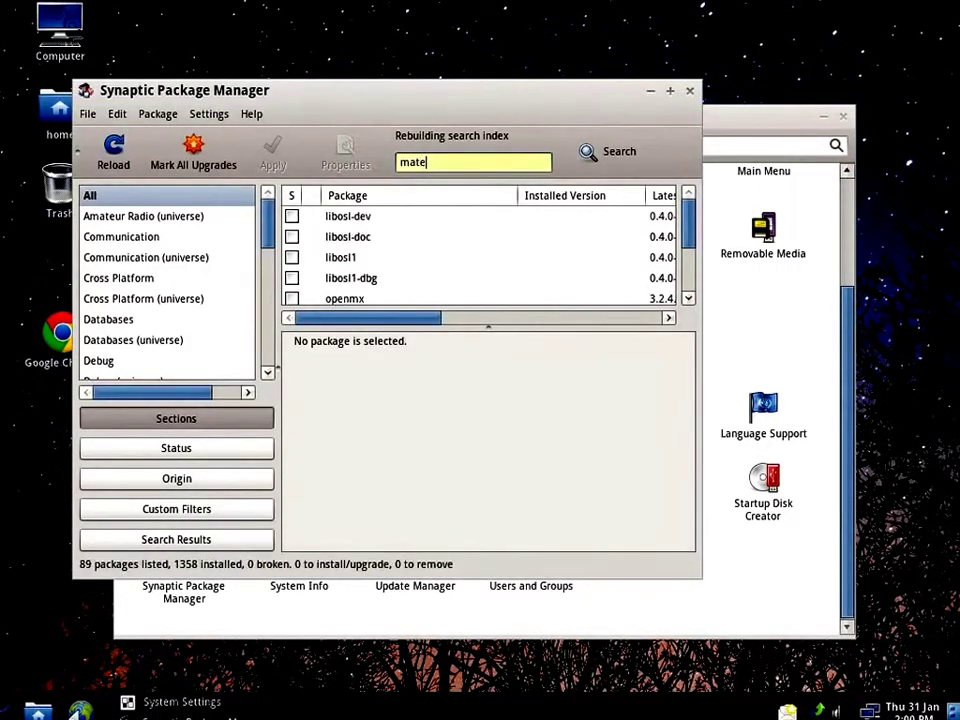
pyautogui.hotkey('ctrl', 'f')
pyautogui.click(372, 343)
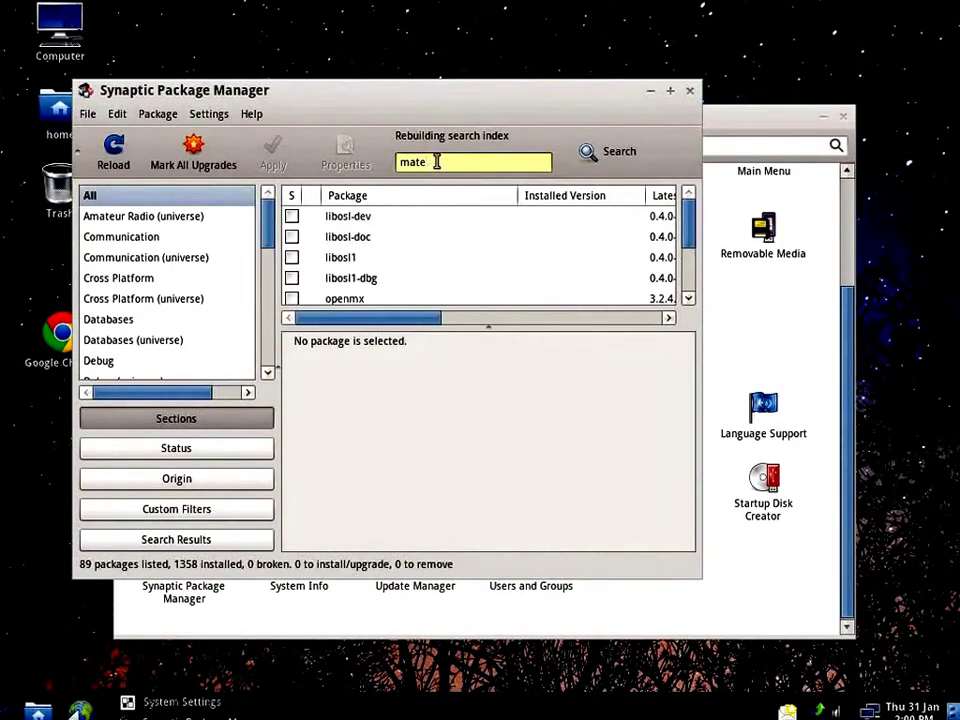
pyautogui.click(845, 119)
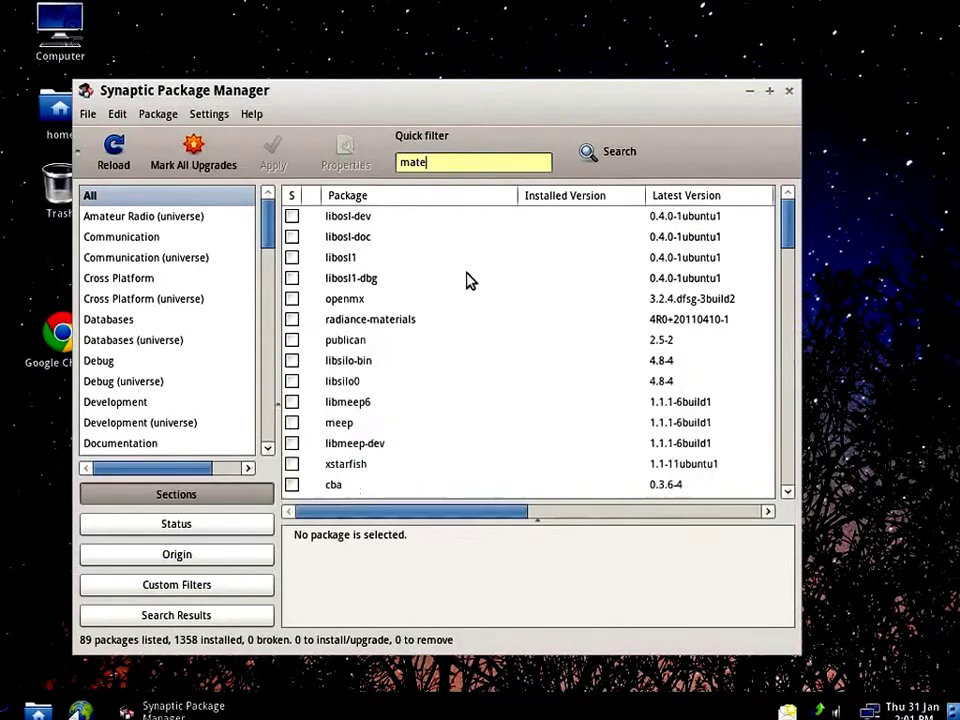
pyautogui.scroll(-10, 467, 279)
pyautogui.scroll(-5, 528, 350)
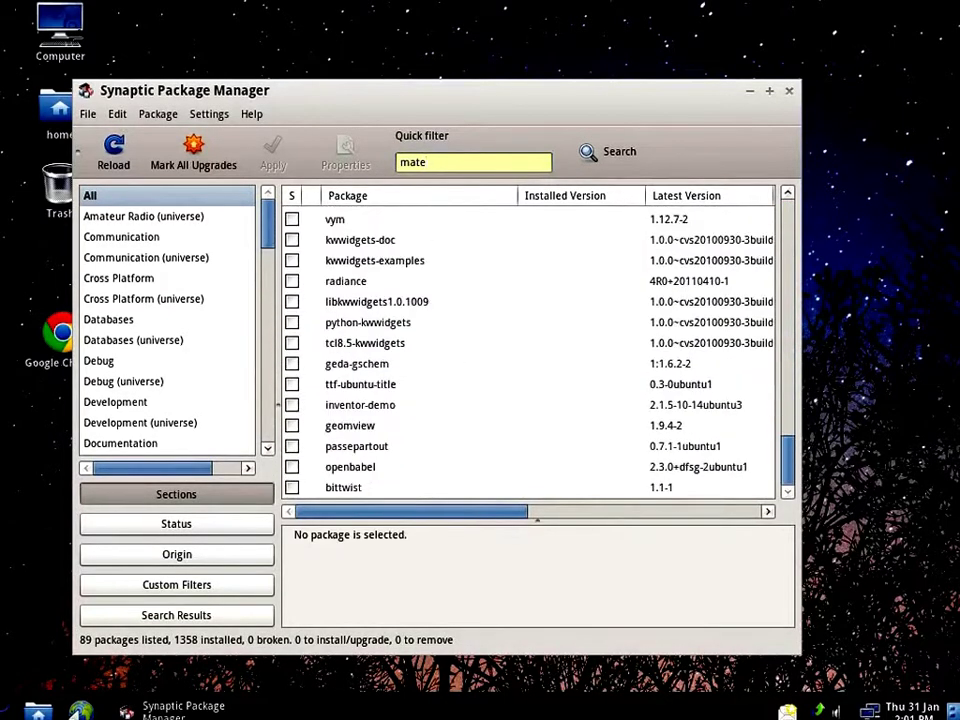
pyautogui.scroll(20, 528, 350)
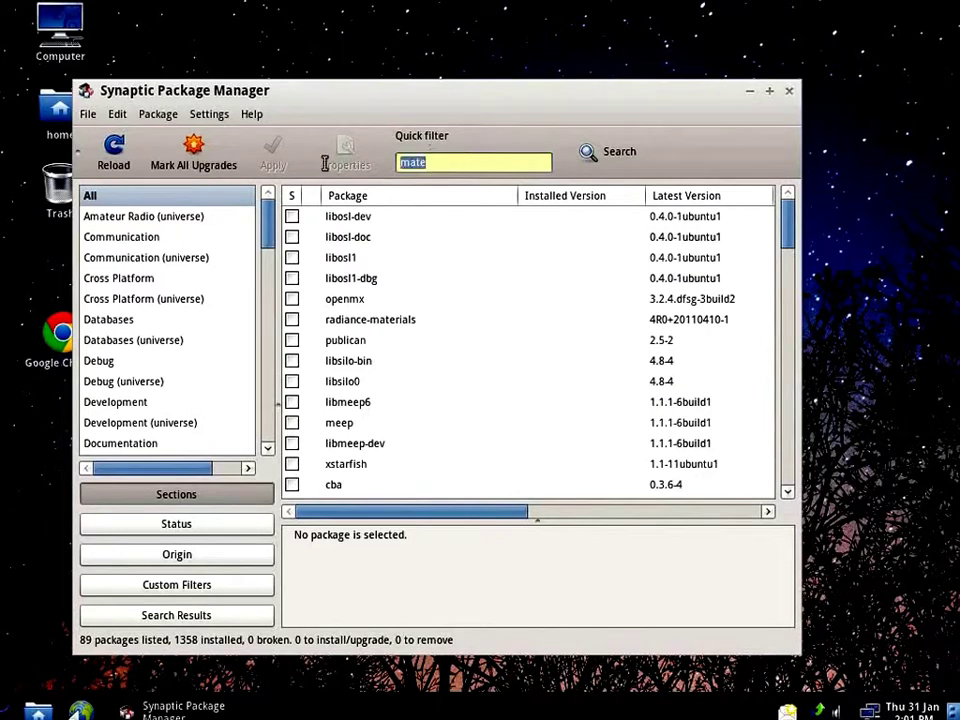
# Filter the packages for "lxde" and mark the lxde package for installation along with its additional required packages.
pyautogui.write('lxde')
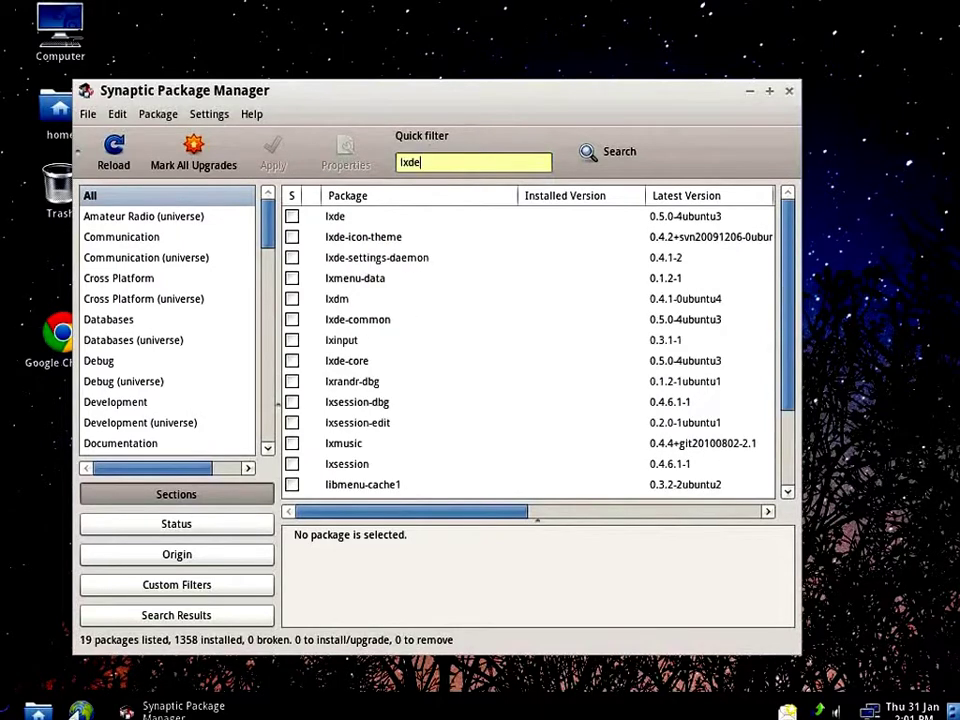
pyautogui.click(313, 220)
pyautogui.click(295, 219)
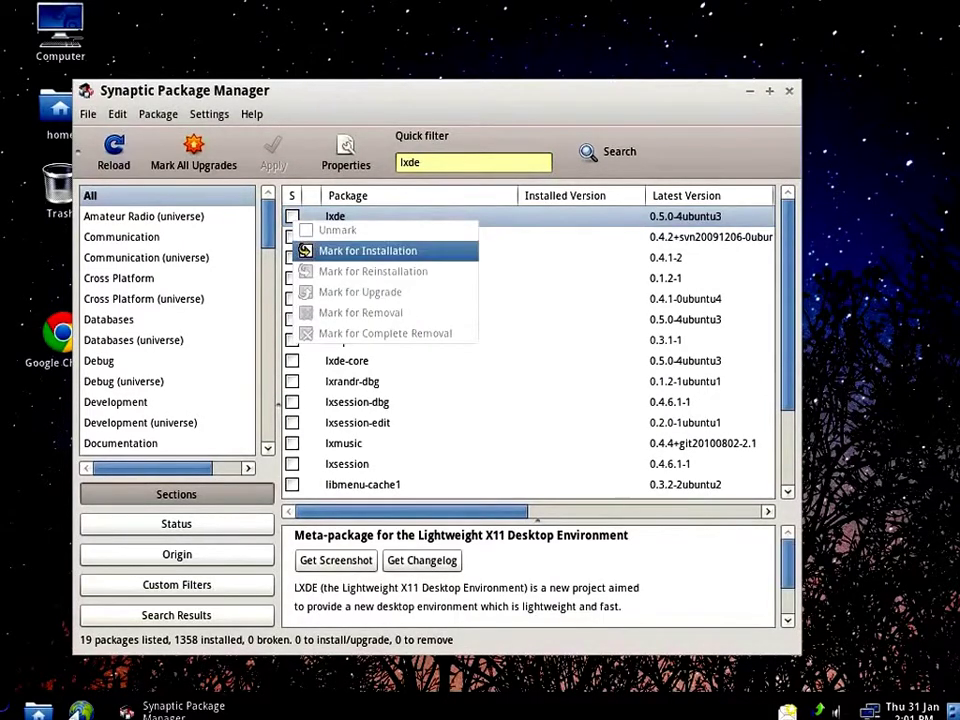
pyautogui.click(470, 250)
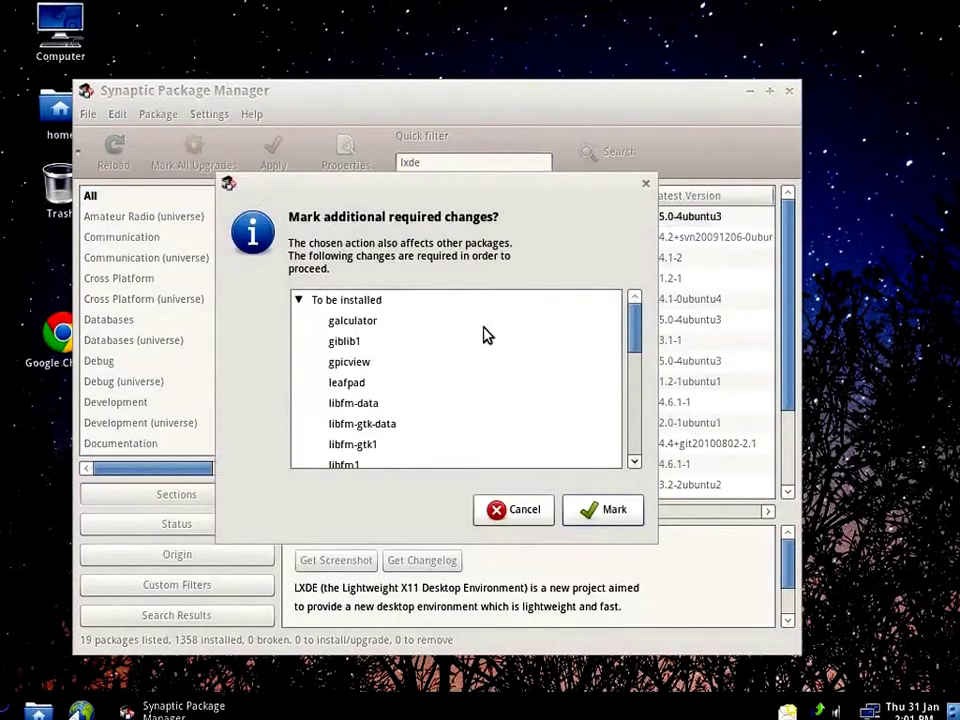
pyautogui.click(603, 510)
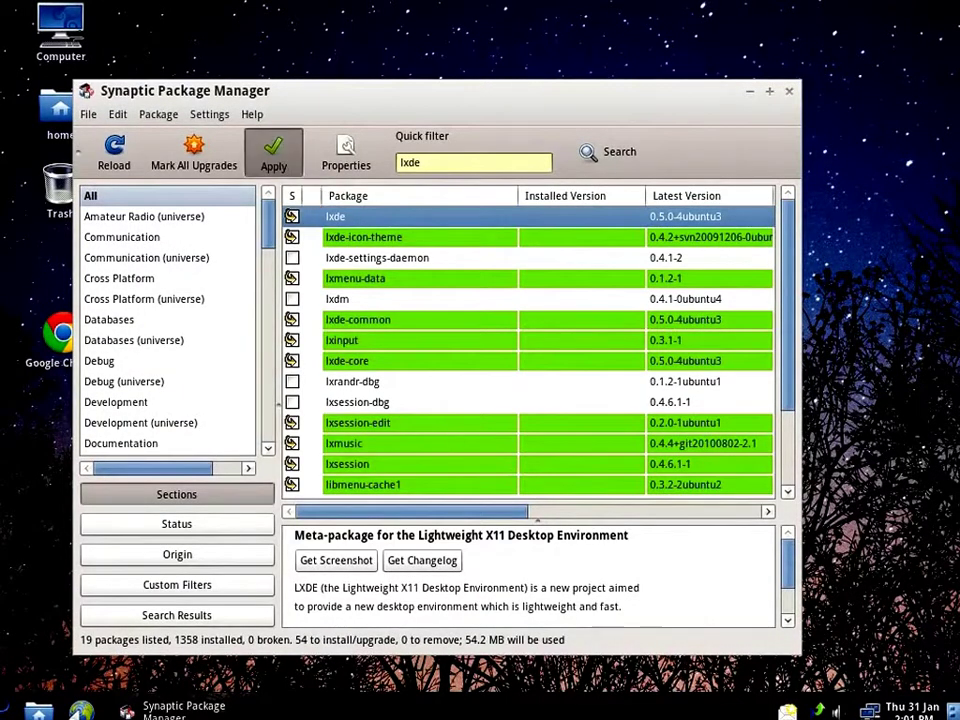
# Apply the marked LXDE package changes to install them and quit the package manager.
pyautogui.click(273, 155)
pyautogui.click(585, 560)
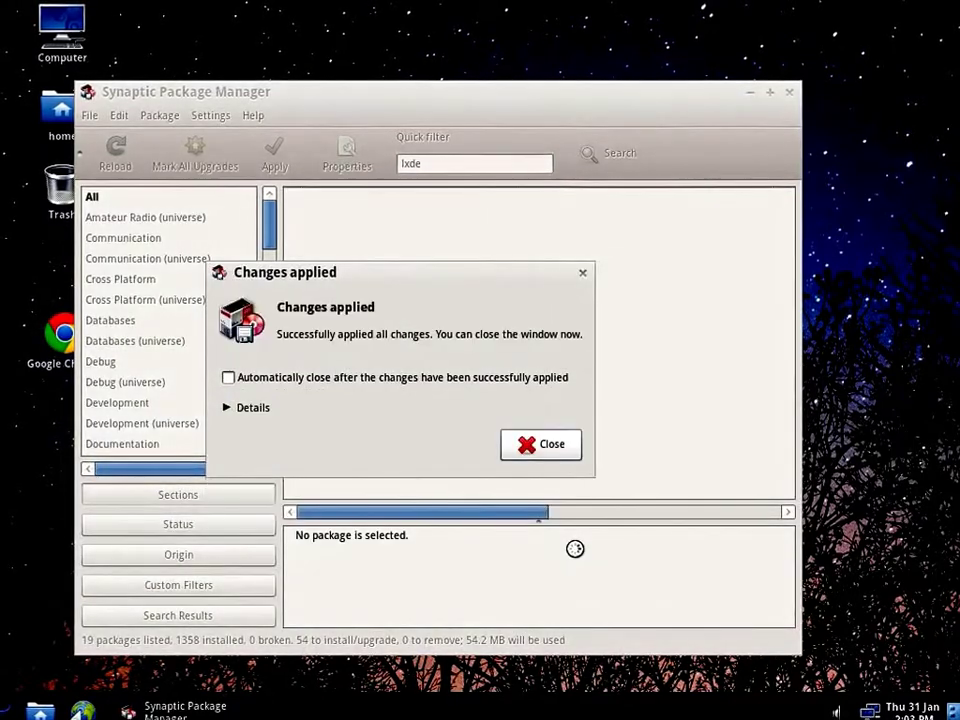
pyautogui.click(541, 360)
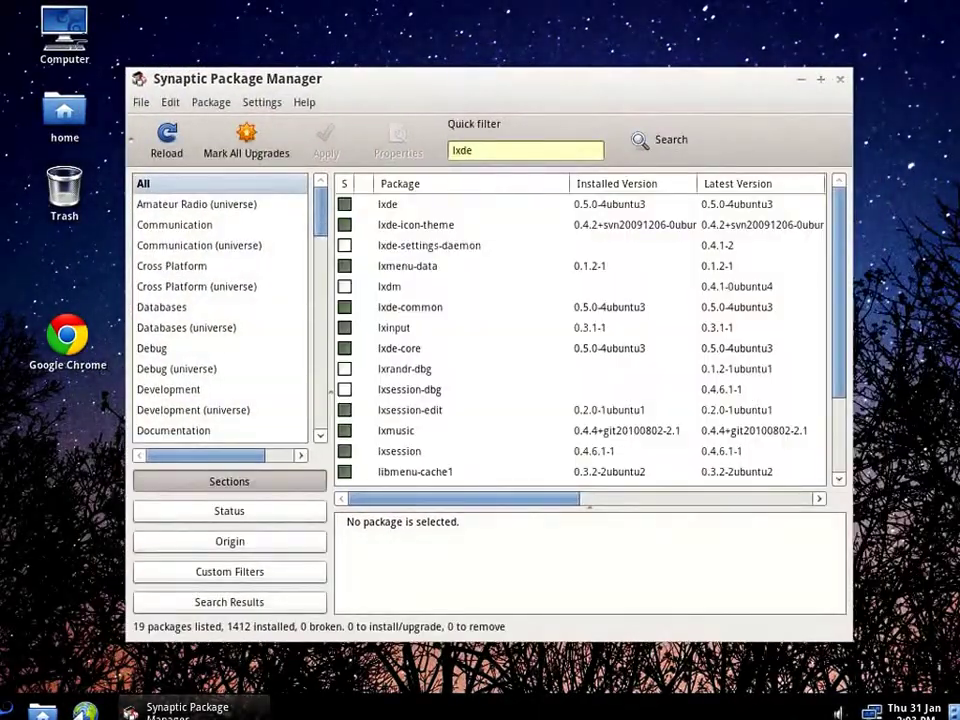
pyautogui.click(140, 103)
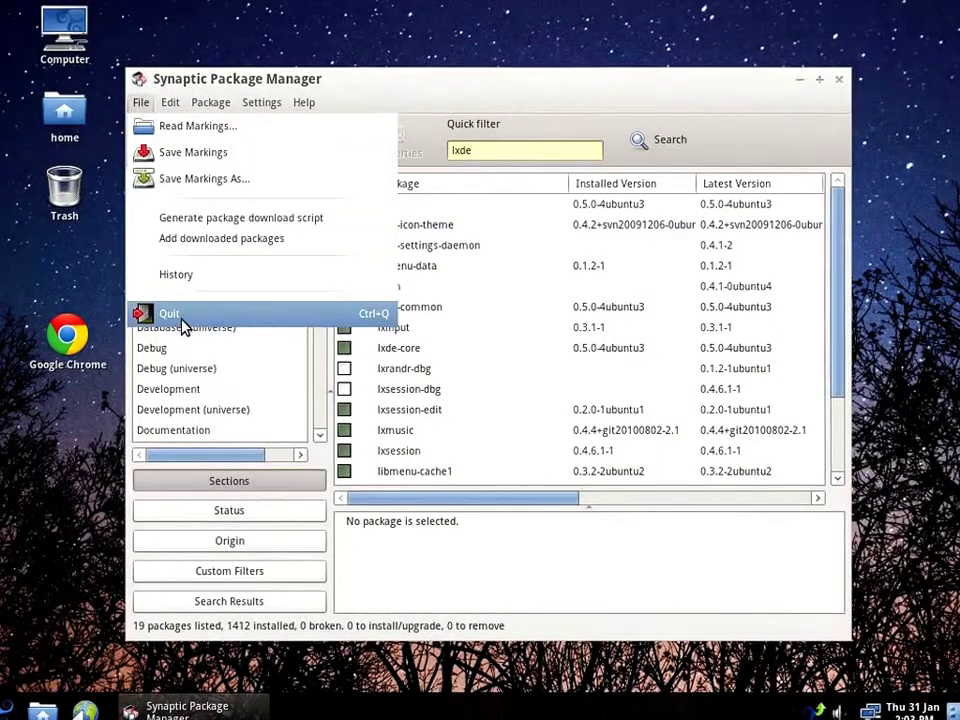
pyautogui.click(176, 316)
# Log out of the current desktop session and choose the user account on the login screen.
pyautogui.click(6, 707)
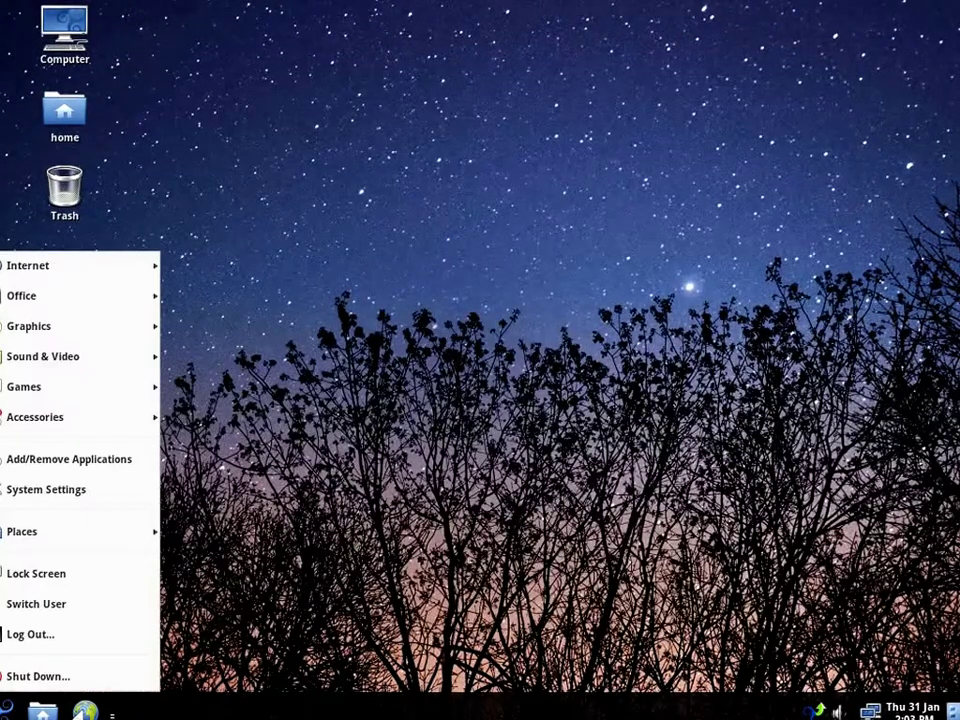
pyautogui.click(54, 636)
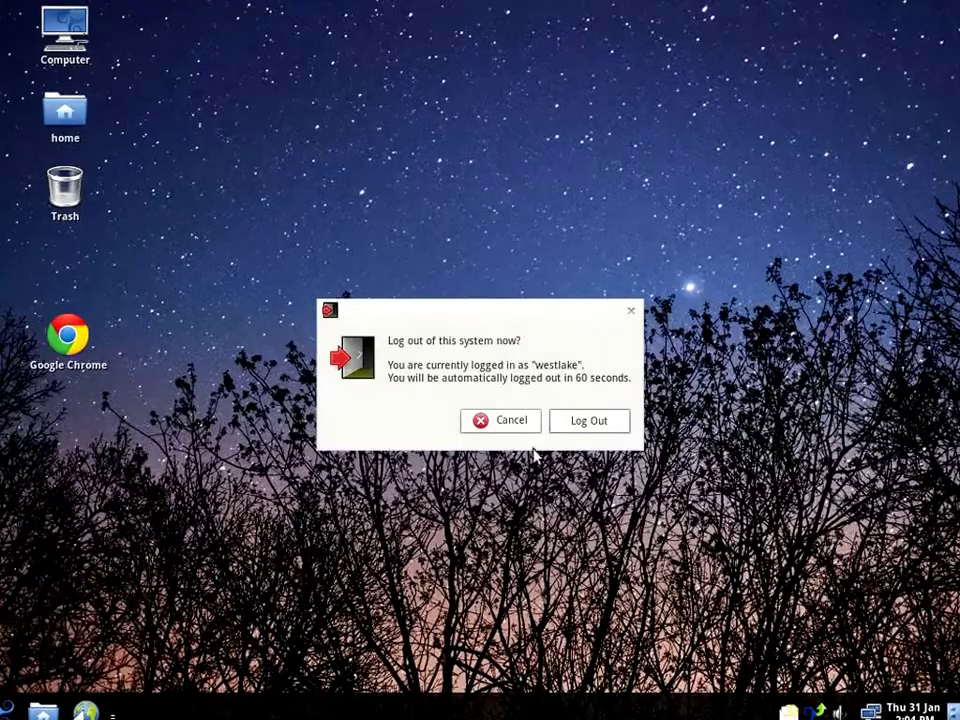
pyautogui.press('Return')
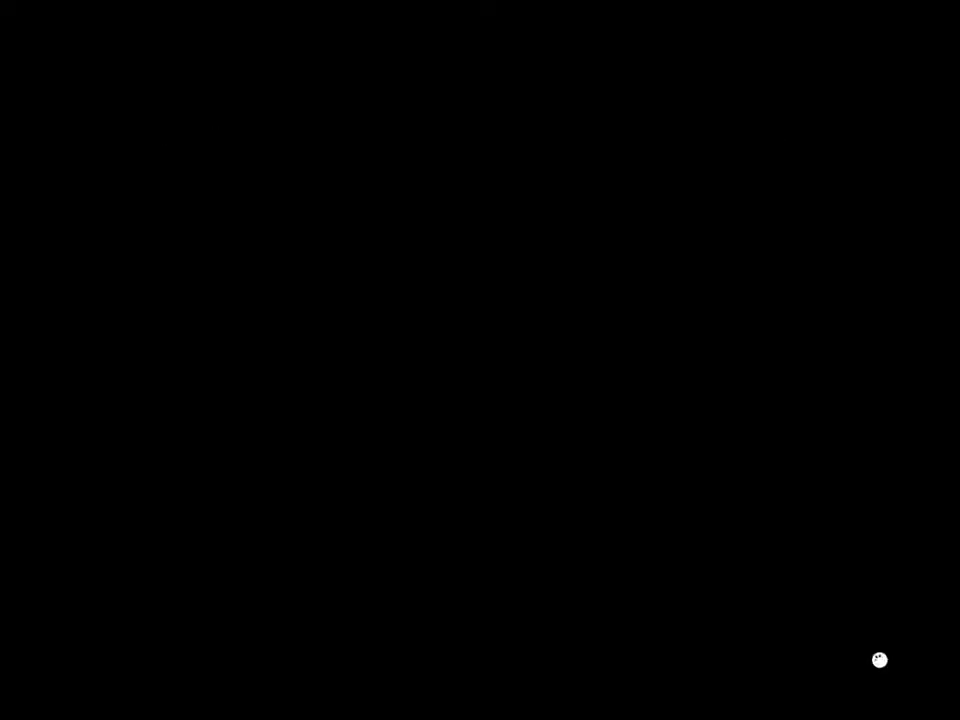
pyautogui.press('Return')
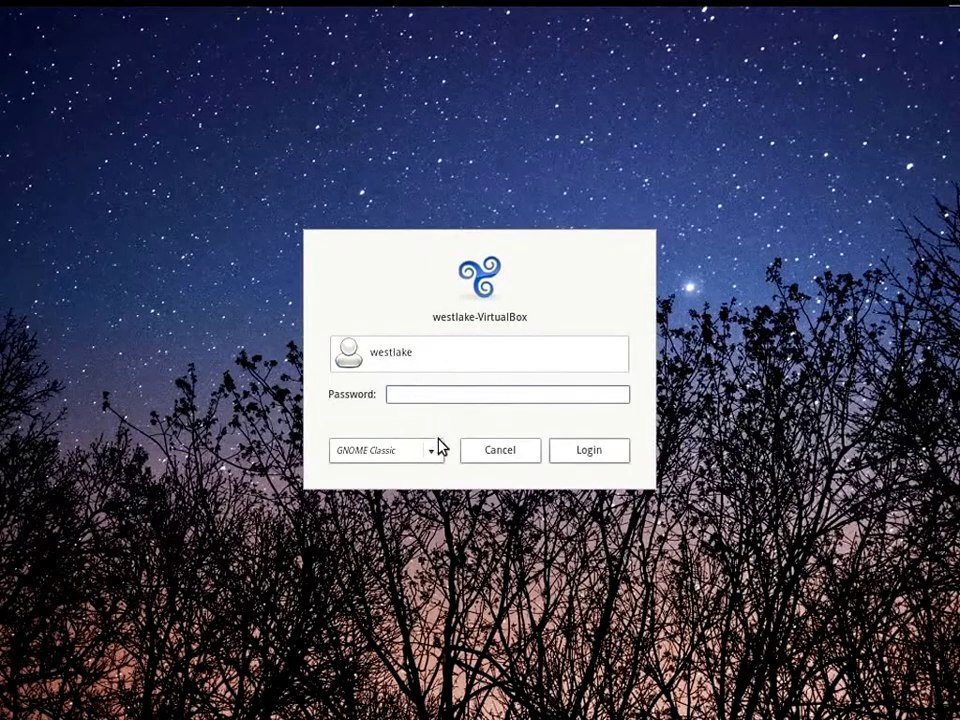
# Try to log in to the GNOME/Openbox session with the account password, and return to the login screen.
pyautogui.click(437, 446)
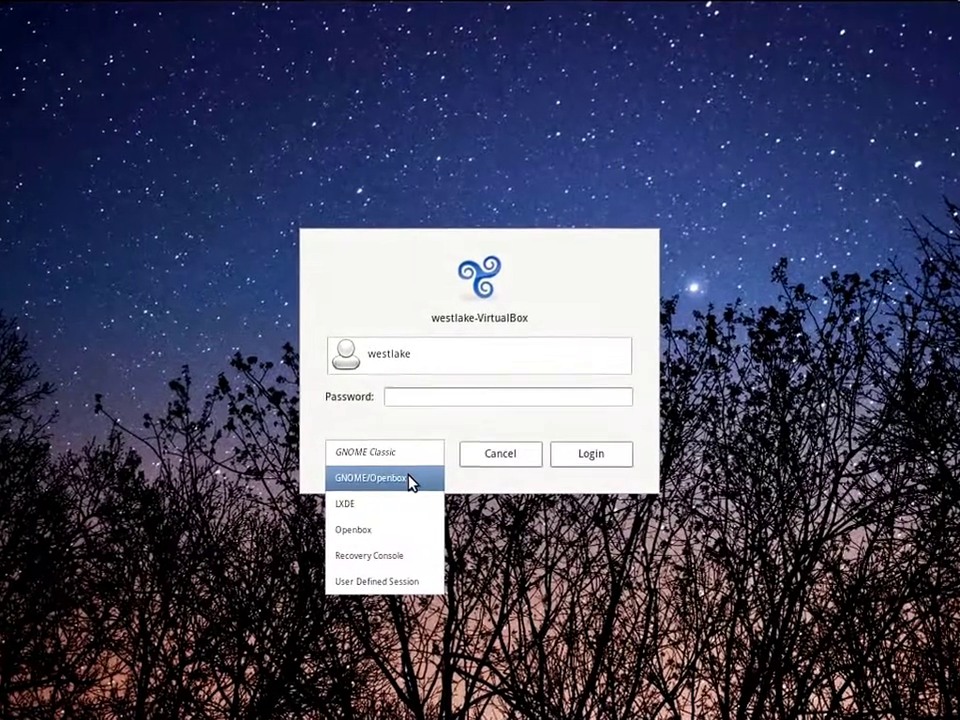
pyautogui.click(408, 475)
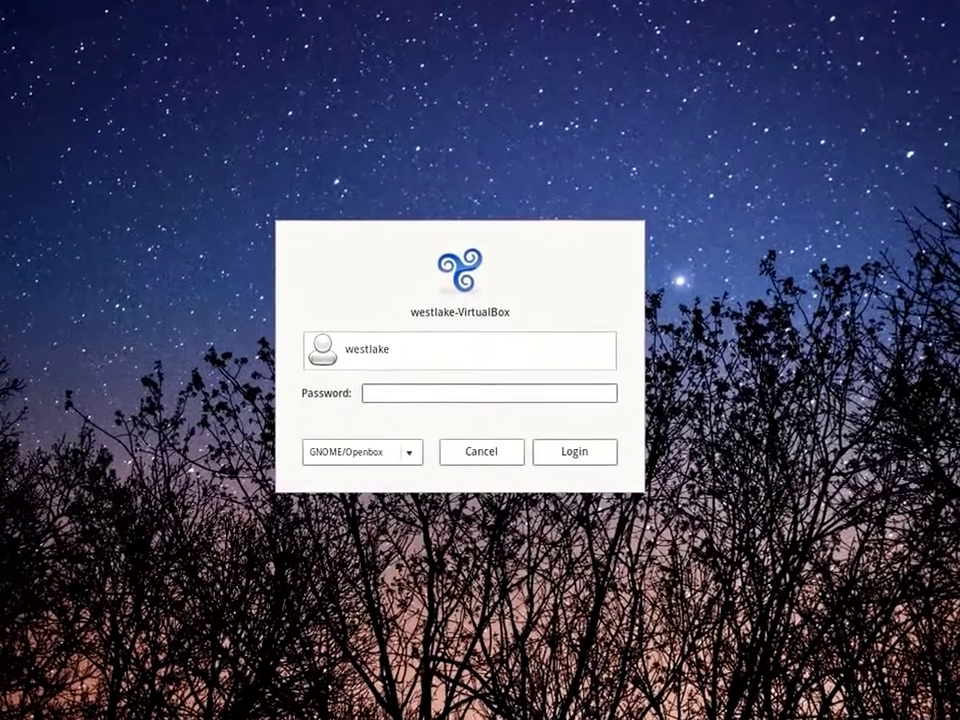
pyautogui.write('********')
pyautogui.press('Return')
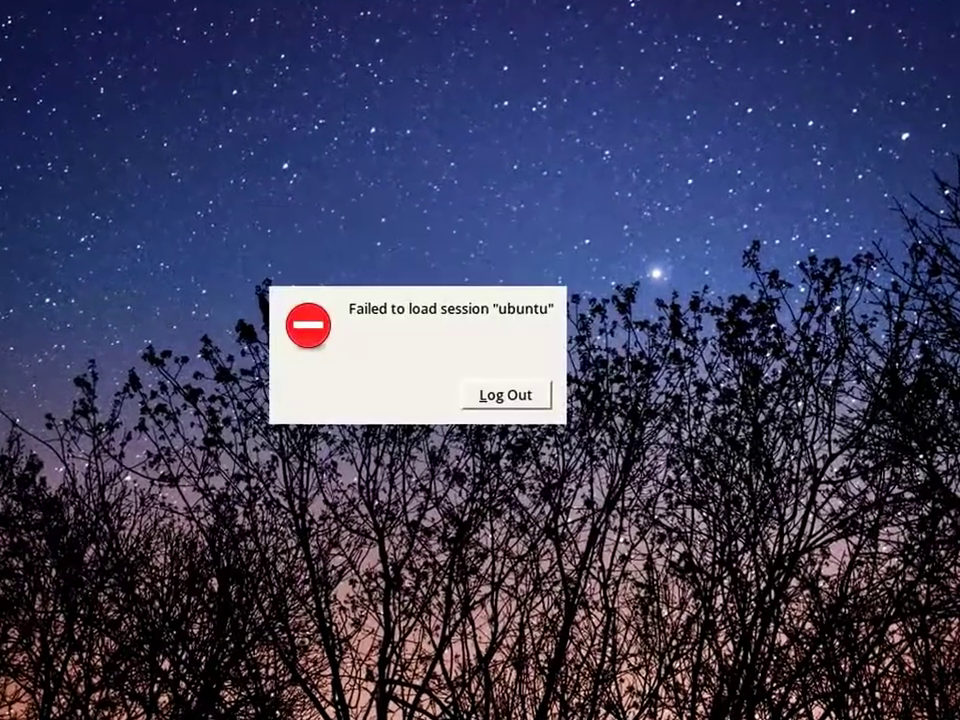
pyautogui.press('Return')
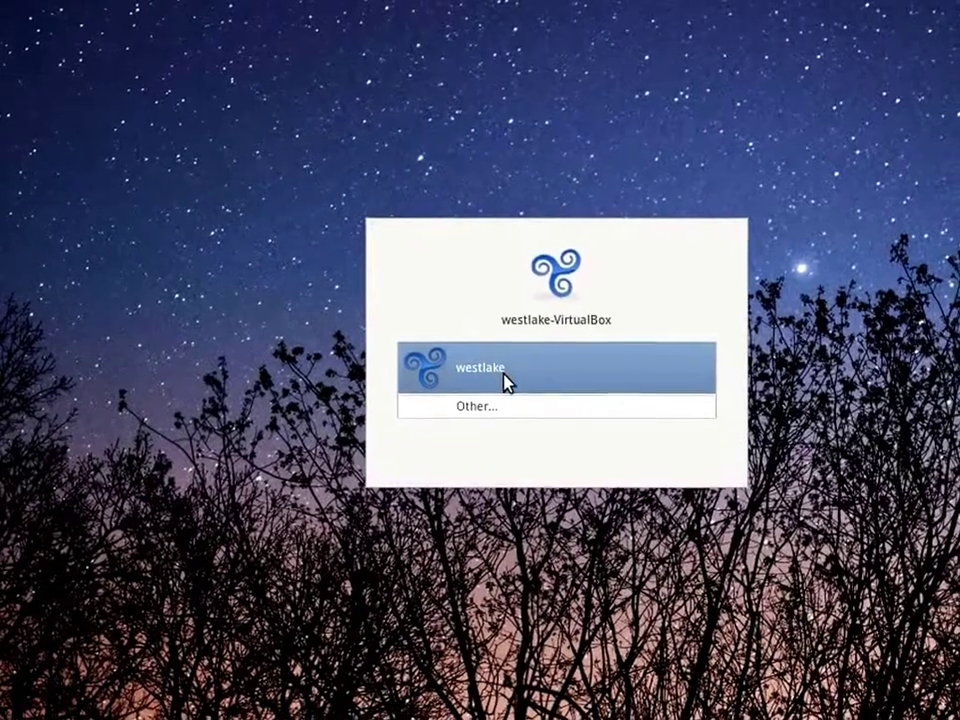
# Select the user account, choose the LXDE session, and log in with the account password.
pyautogui.click(506, 382)
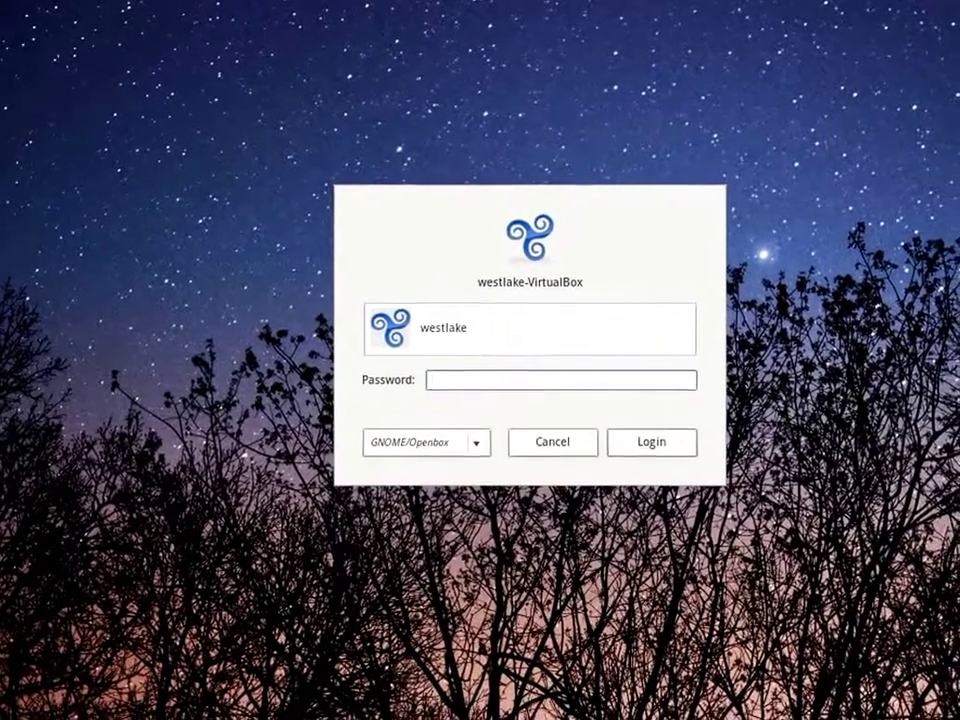
pyautogui.click(445, 449)
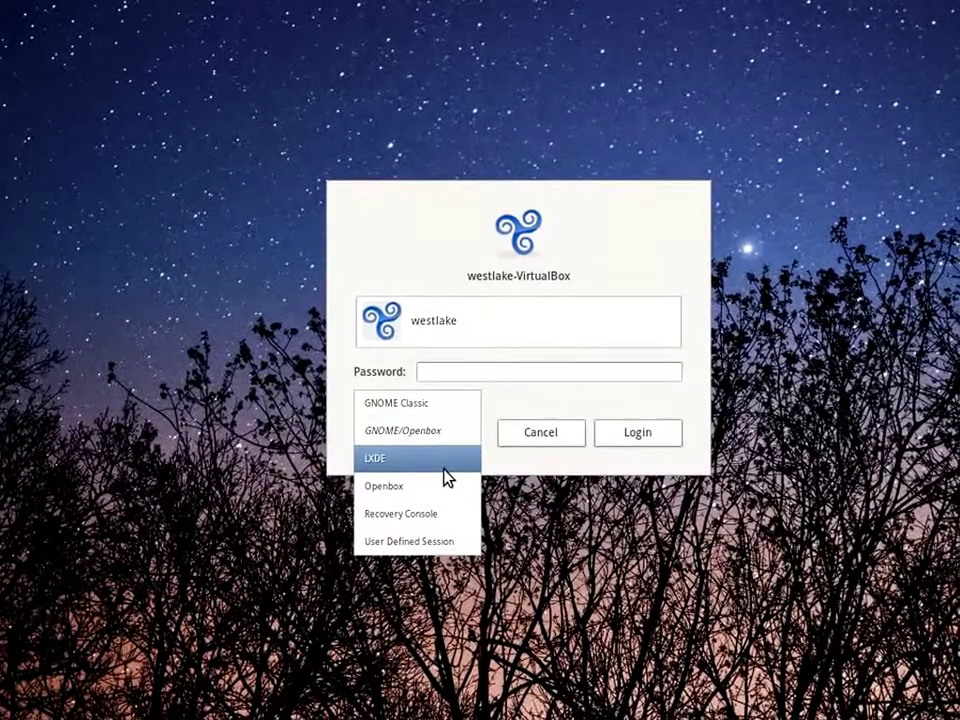
pyautogui.click(443, 469)
pyautogui.write('********')
pyautogui.press('Return')
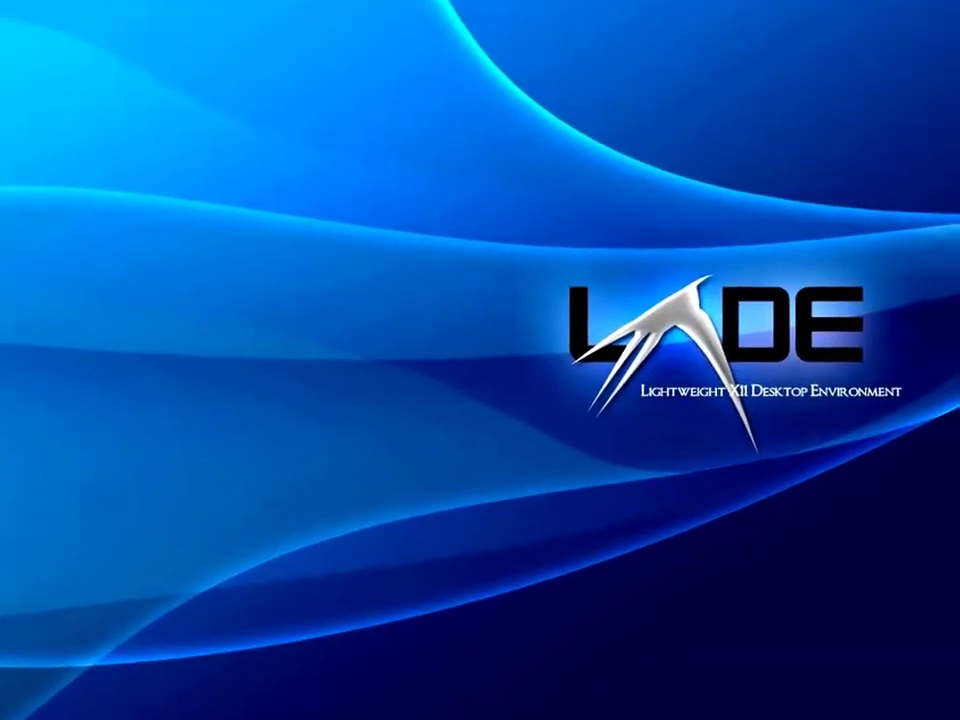
# Examine the program categories of the LXDE applications menu, including the full Other list, System Tools and Preferences.
pyautogui.hotkey('alt', 'F1')
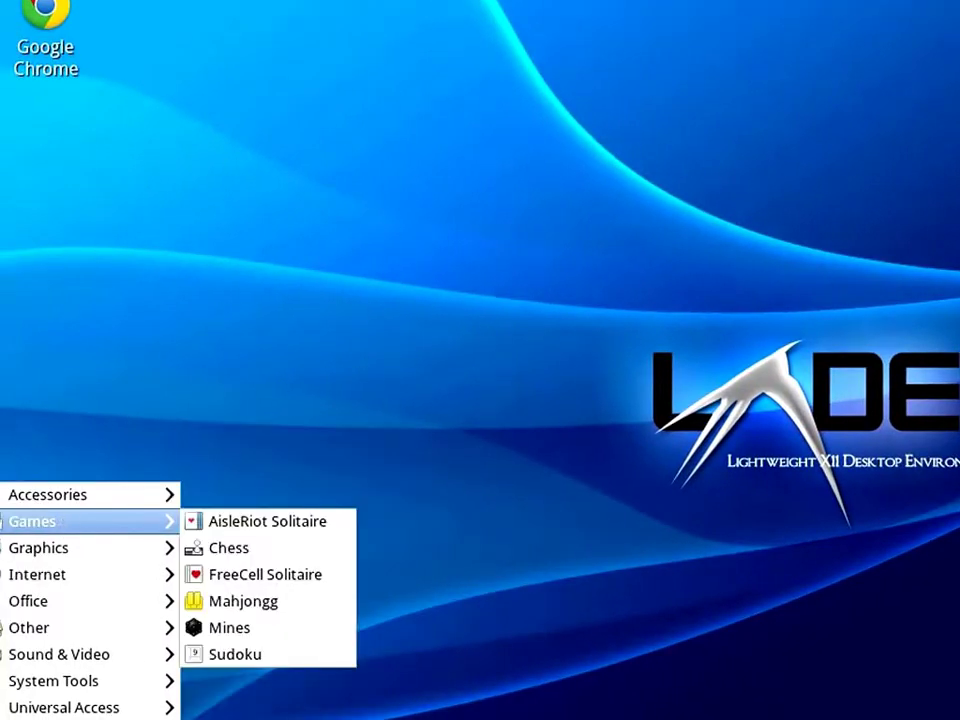
pyautogui.moveTo(40, 574)
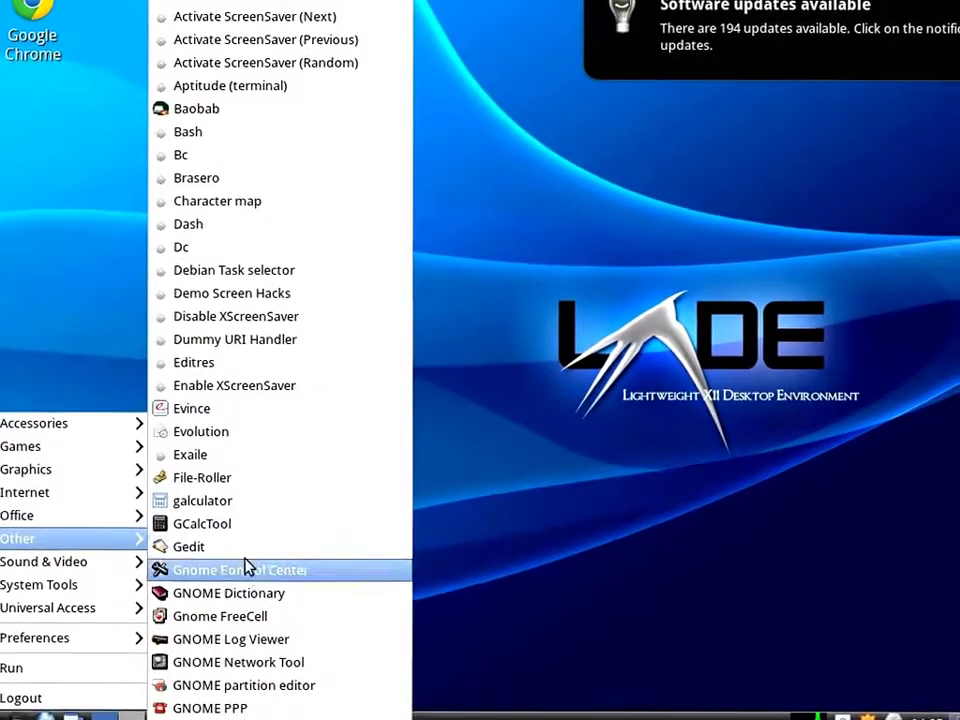
pyautogui.scroll(-8, 246, 580)
pyautogui.scroll(-20, 246, 623)
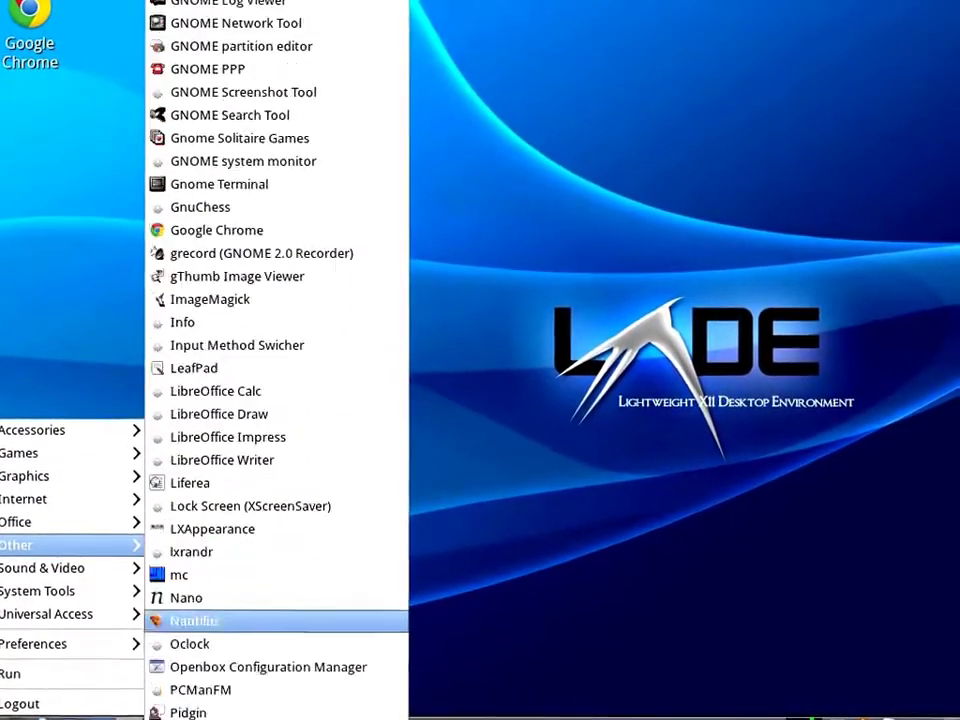
pyautogui.scroll(-2, 231, 654)
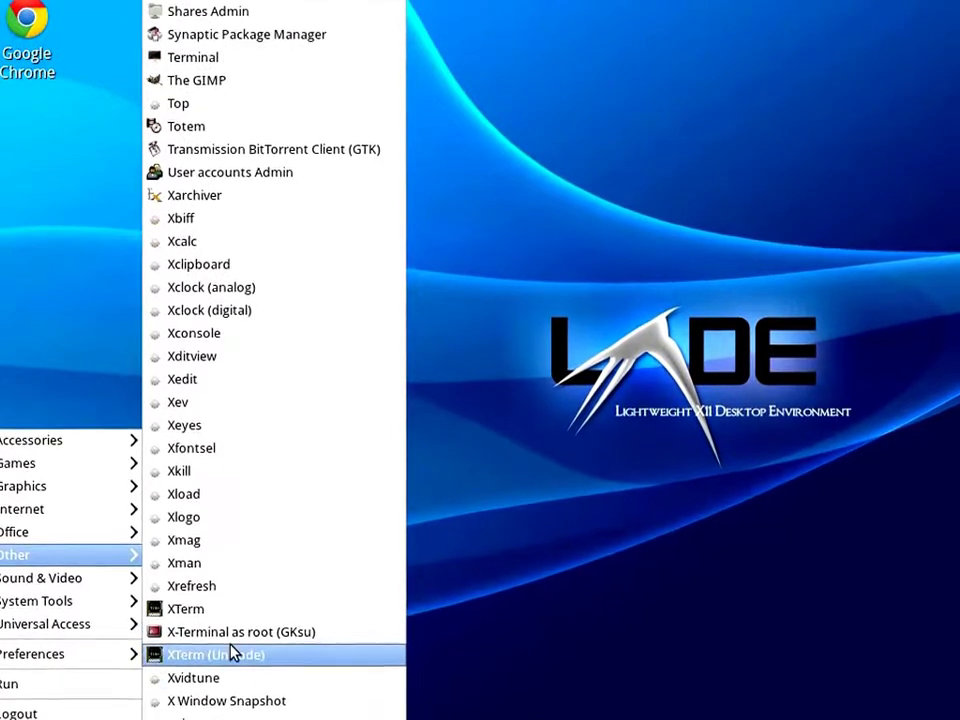
pyautogui.scroll(2, 231, 654)
pyautogui.scroll(4, 231, 654)
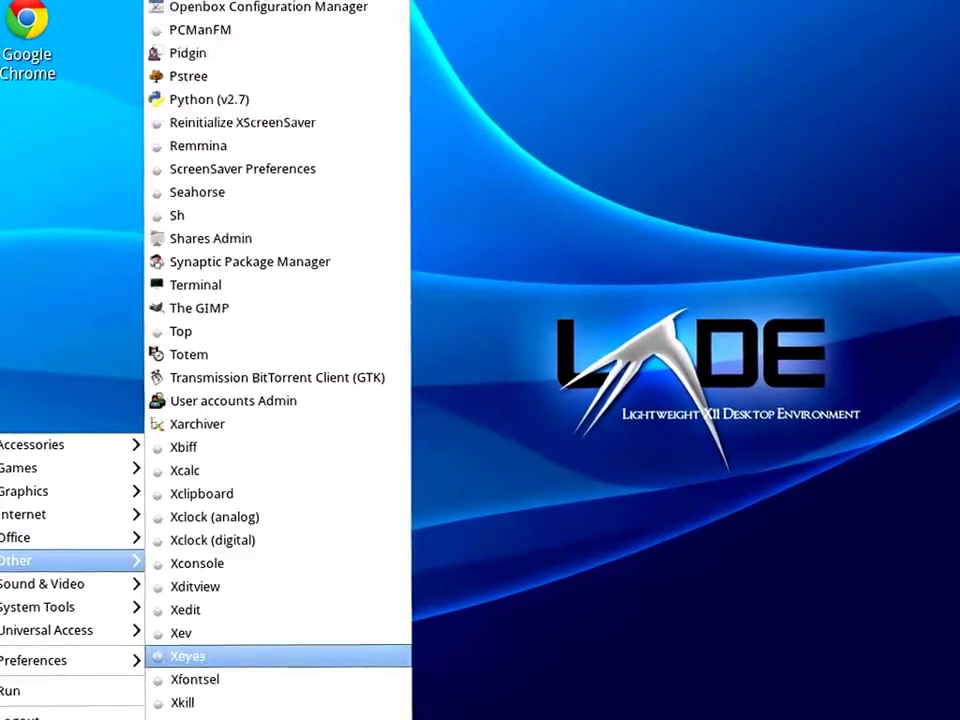
pyautogui.moveTo(118, 586)
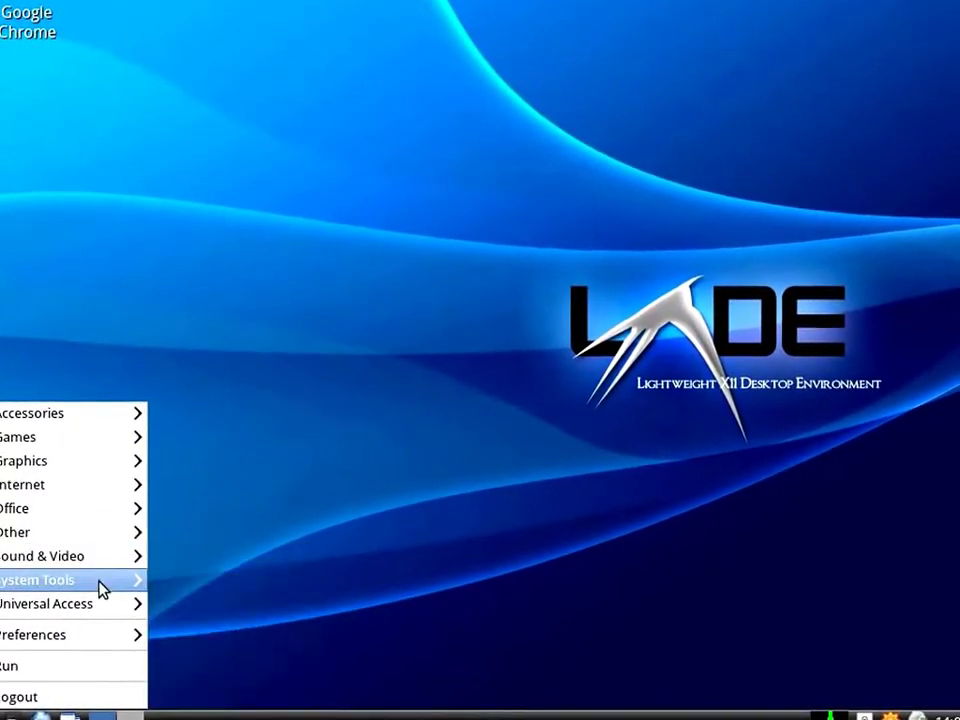
pyautogui.moveTo(94, 608)
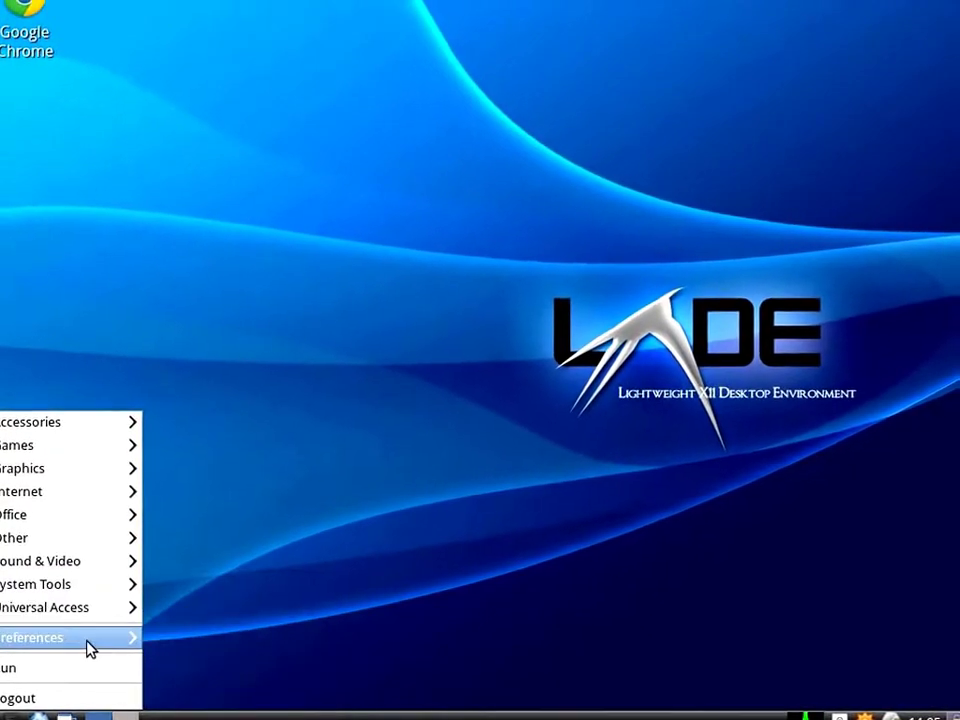
pyautogui.moveTo(90, 640)
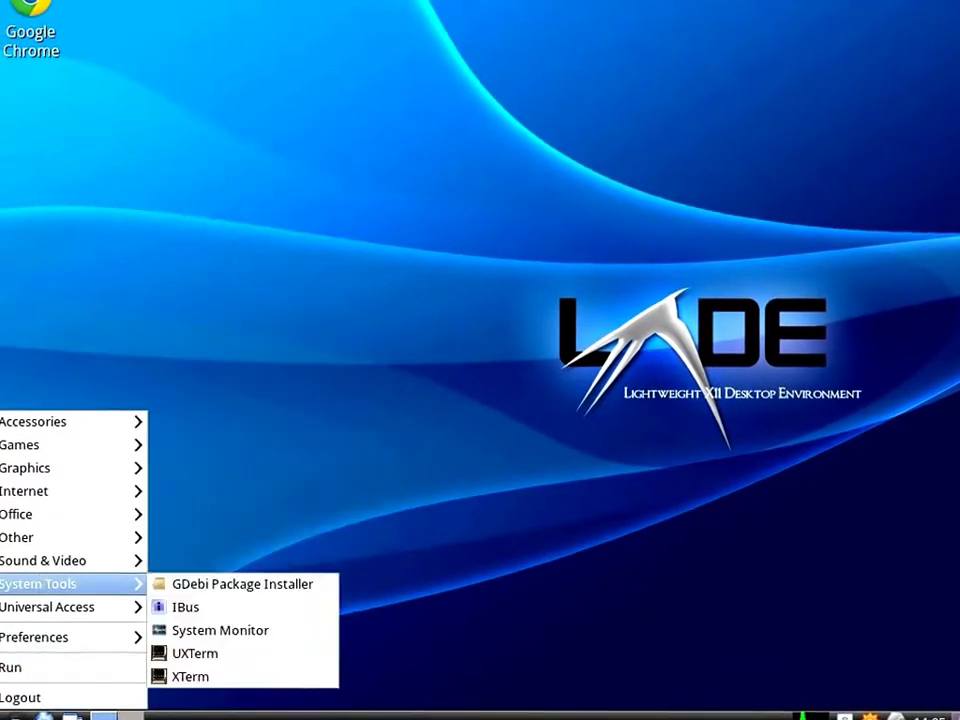
# Launch the Synaptic Package Manager and authenticate with the account password.
pyautogui.moveTo(60, 538)
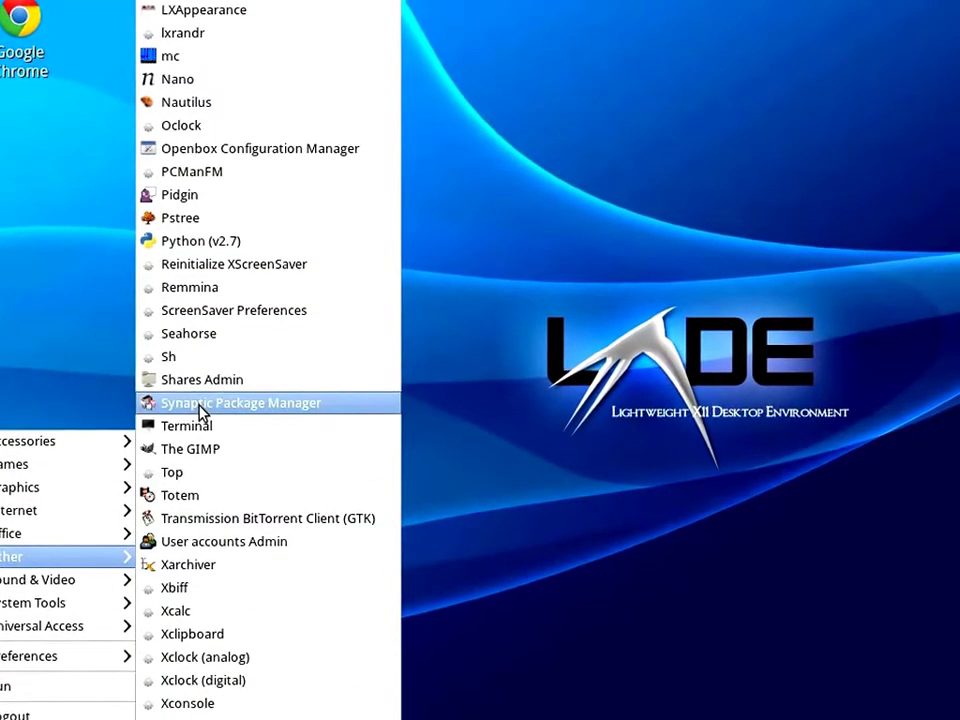
pyautogui.click(304, 407)
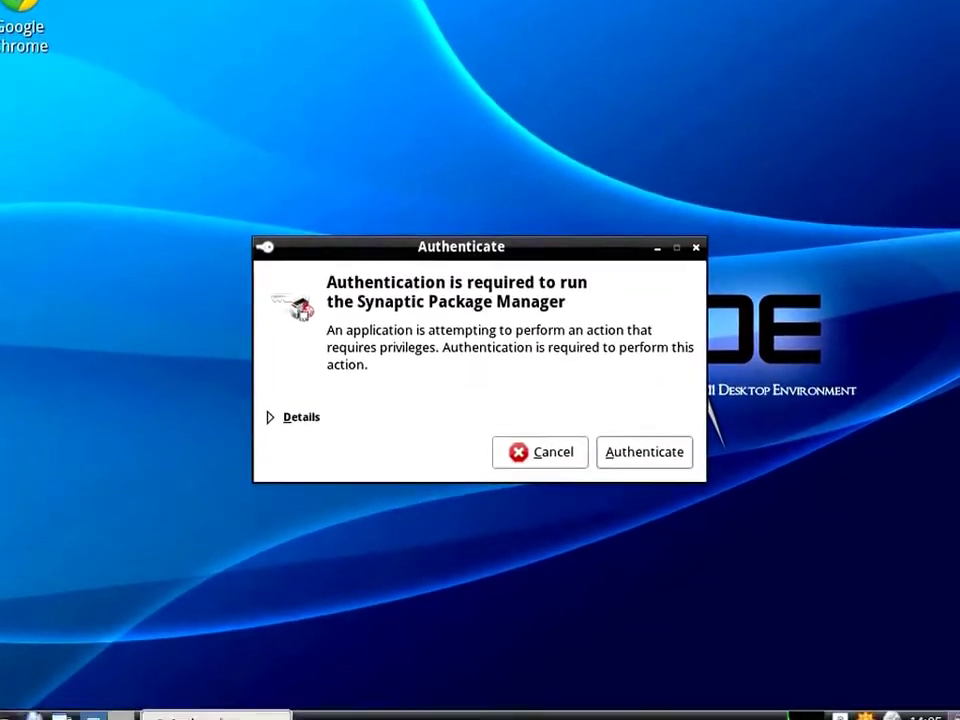
pyautogui.press('Return')
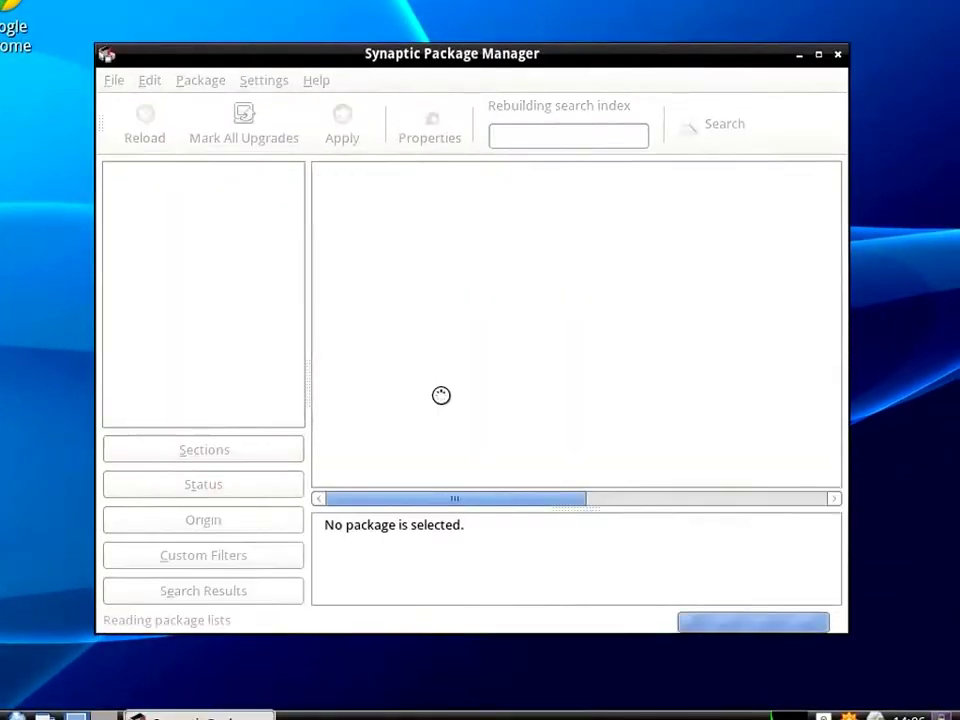
# Filter the packages for "gnome" and try to mark the gnome package for installation with its additional required changes.
pyautogui.write('gnom')
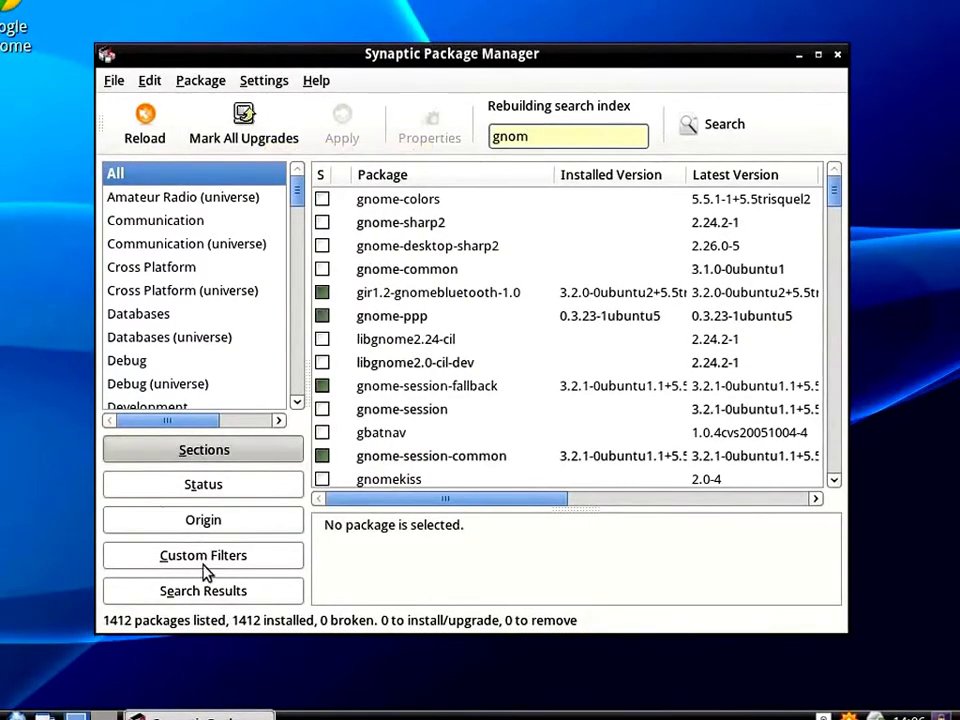
pyautogui.write('e')
pyautogui.moveTo(576, 513); pyautogui.dragTo(576, 410)
pyautogui.click(322, 199)
pyautogui.click(349, 231)
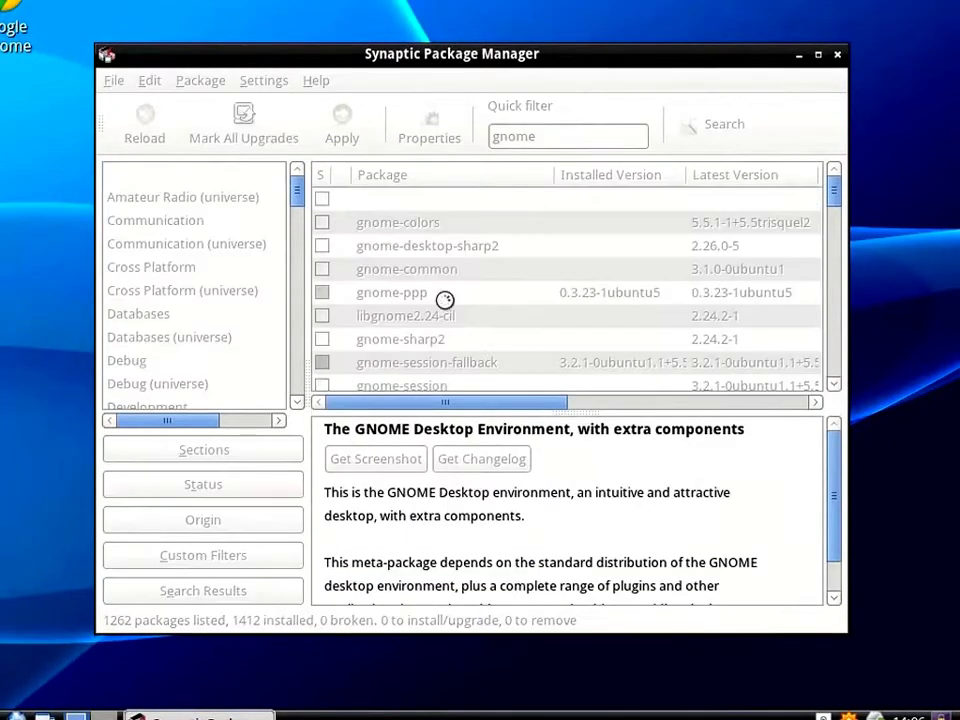
pyautogui.scroll(-10, 508, 411)
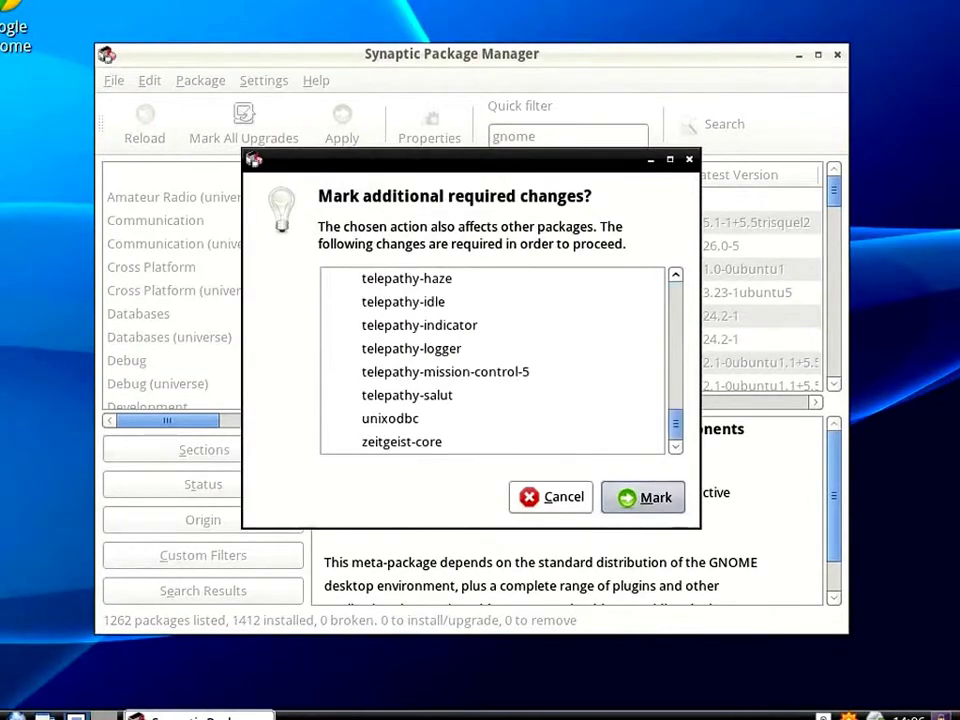
pyautogui.click(643, 497)
pyautogui.click(650, 517)
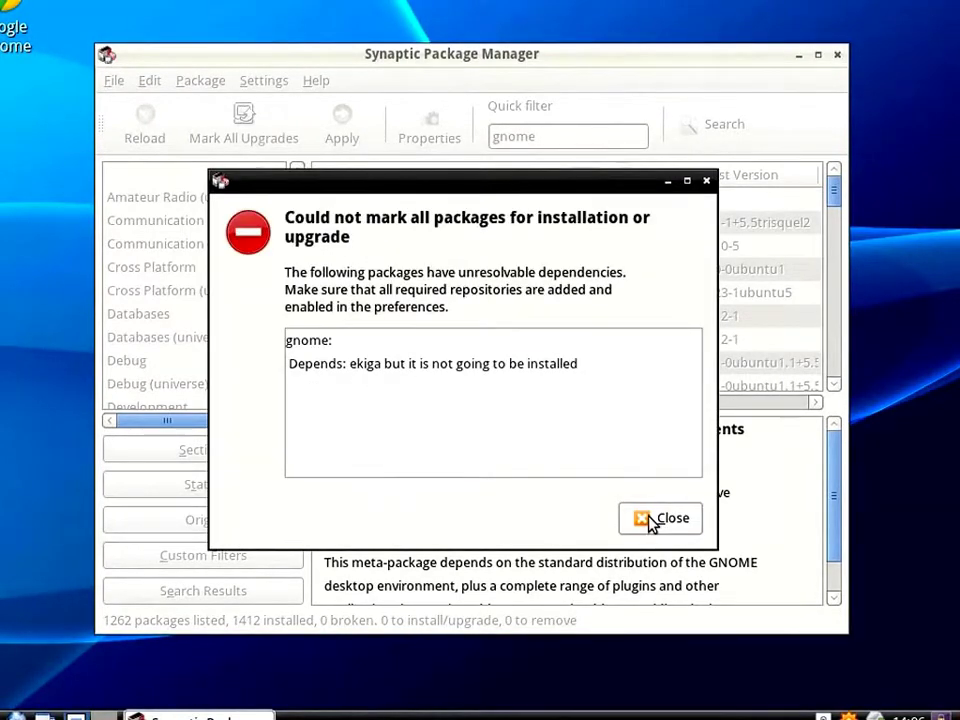
# Filter the packages for "ekiga" and try to mark the ekiga package for installation with its required changes.
pyautogui.write('e')
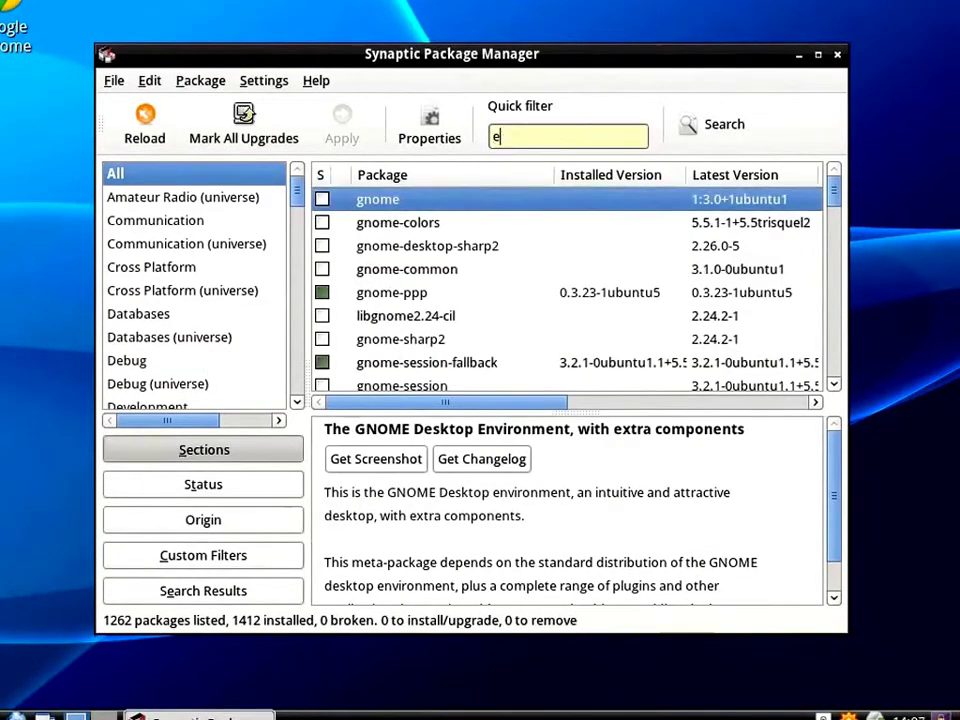
pyautogui.write('kiga')
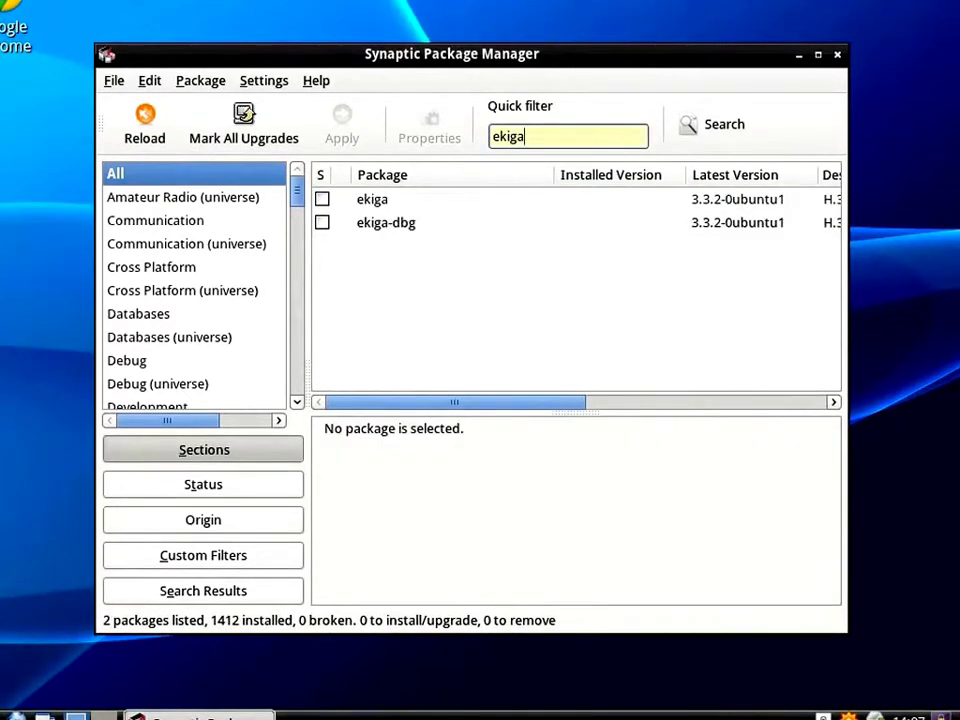
pyautogui.click(365, 200)
pyautogui.moveTo(461, 405); pyautogui.dragTo(348, 398)
pyautogui.click(322, 199)
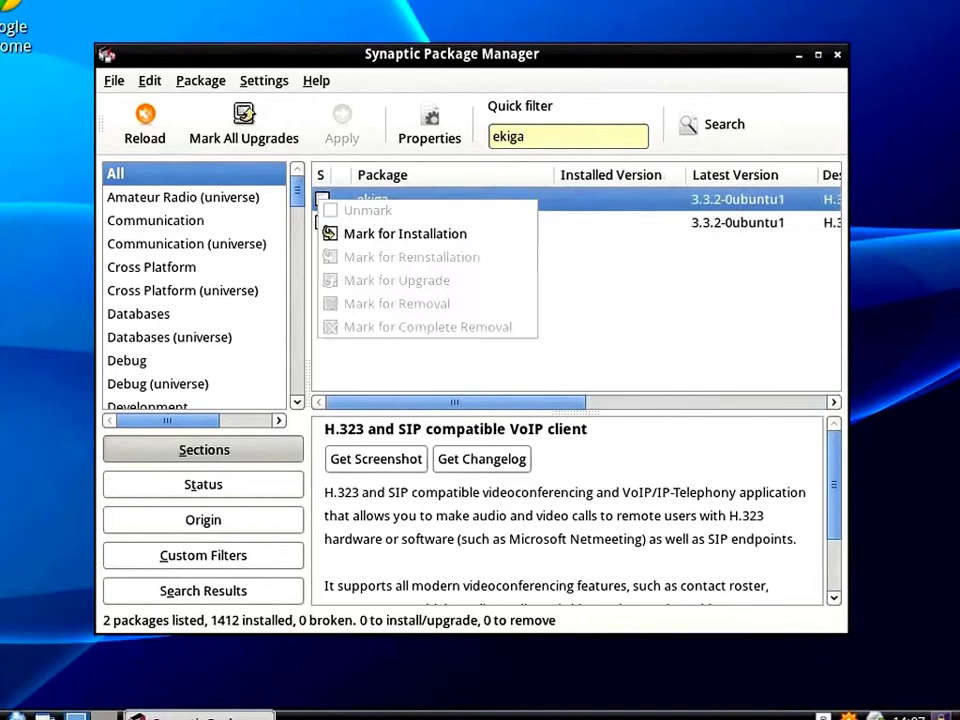
pyautogui.click(348, 236)
pyautogui.click(625, 499)
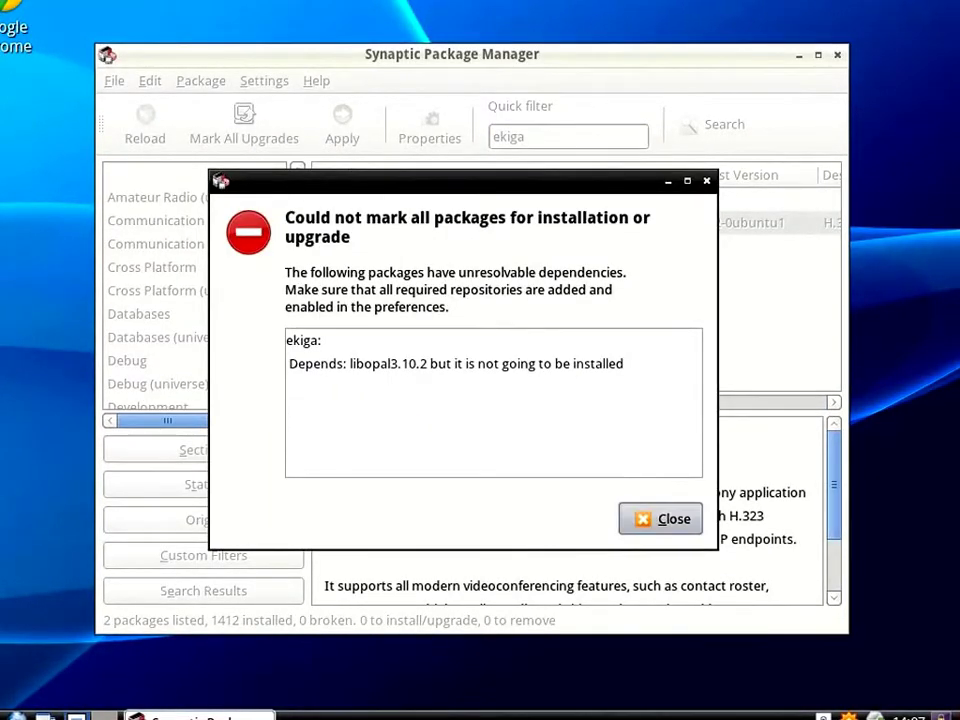
pyautogui.click(675, 522)
# Filter the packages for "libopal", mark libopal3.10.2 with its required packages for installation, and try to apply the changes.
pyautogui.doubleClick(510, 136)
pyautogui.rightClick(510, 140)
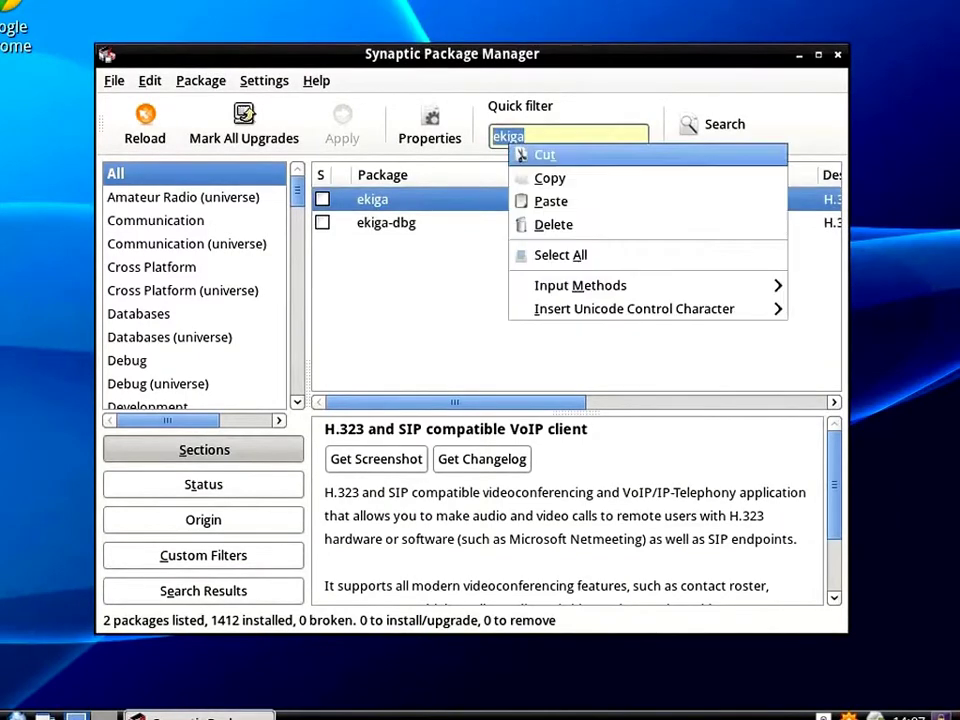
pyautogui.click(542, 201)
pyautogui.rightClick(325, 272)
pyautogui.click(392, 306)
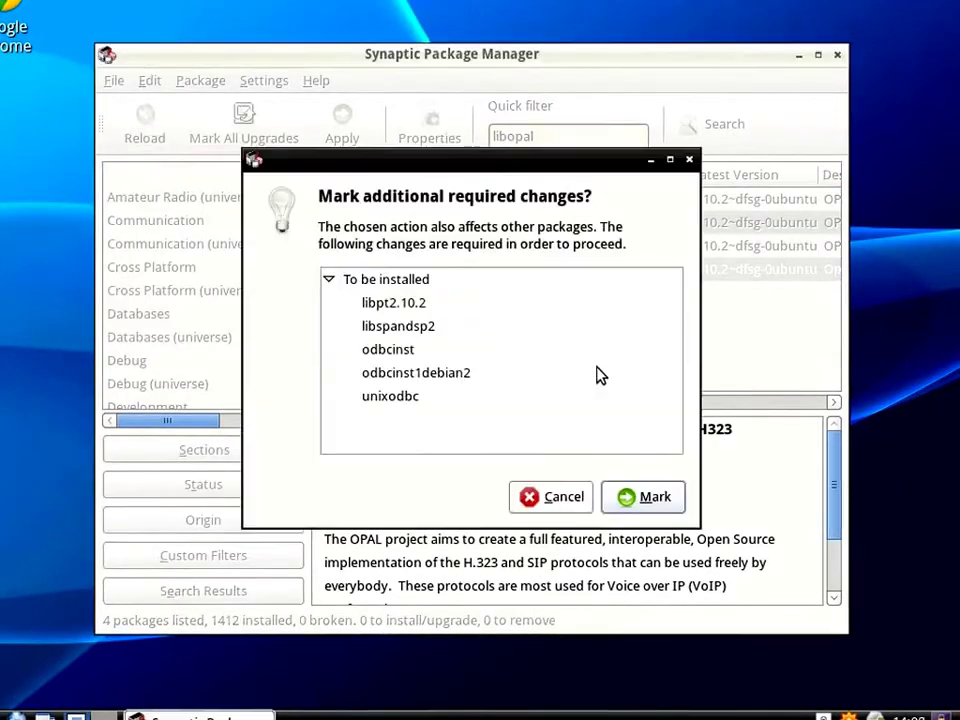
pyautogui.click(645, 497)
pyautogui.click(342, 124)
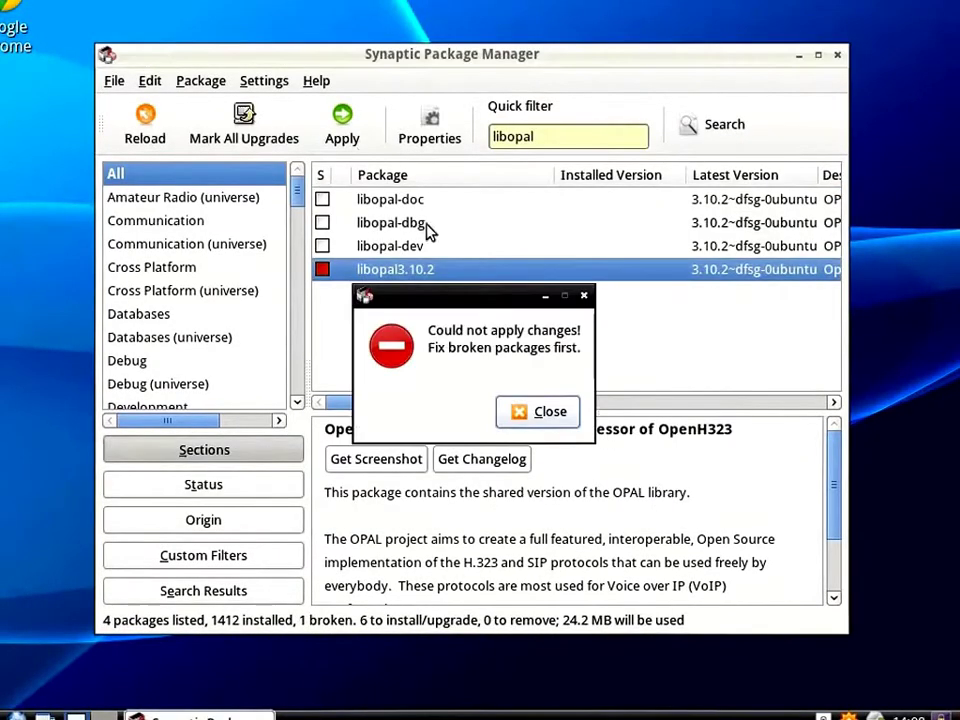
pyautogui.click(520, 400)
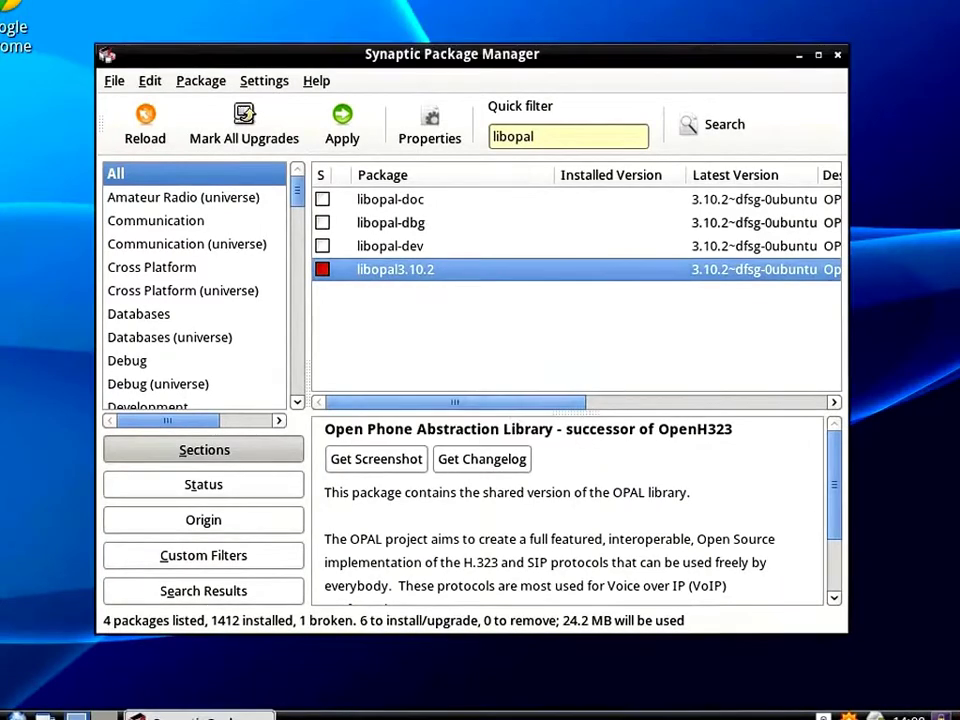
# Try to reload the repository package indexes and dismiss the resulting error dialogs.
pyautogui.click(145, 118)
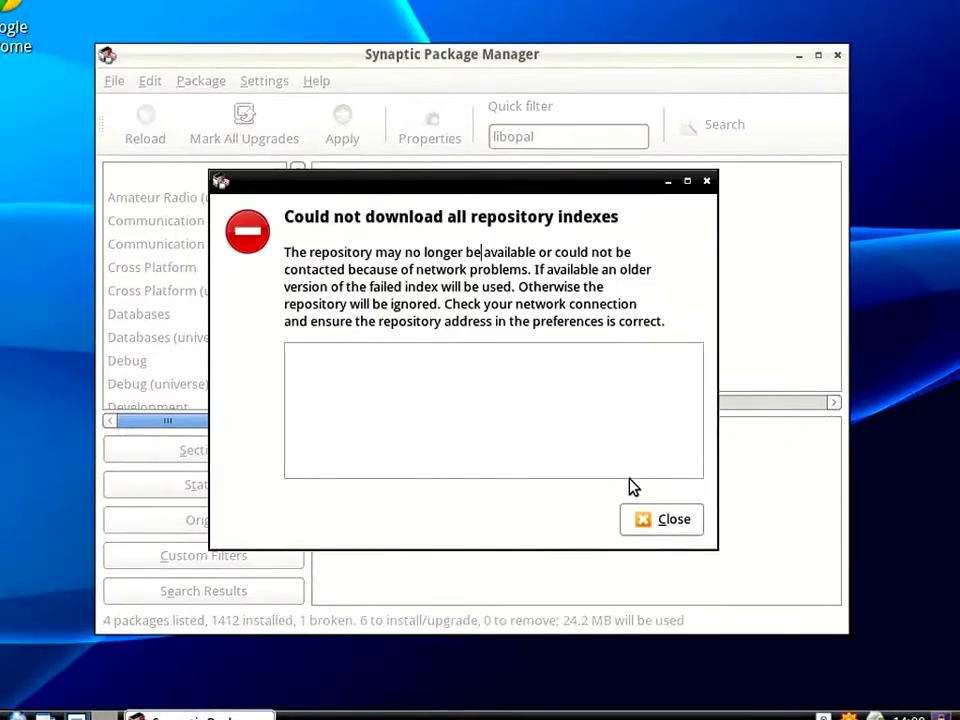
pyautogui.click(659, 521)
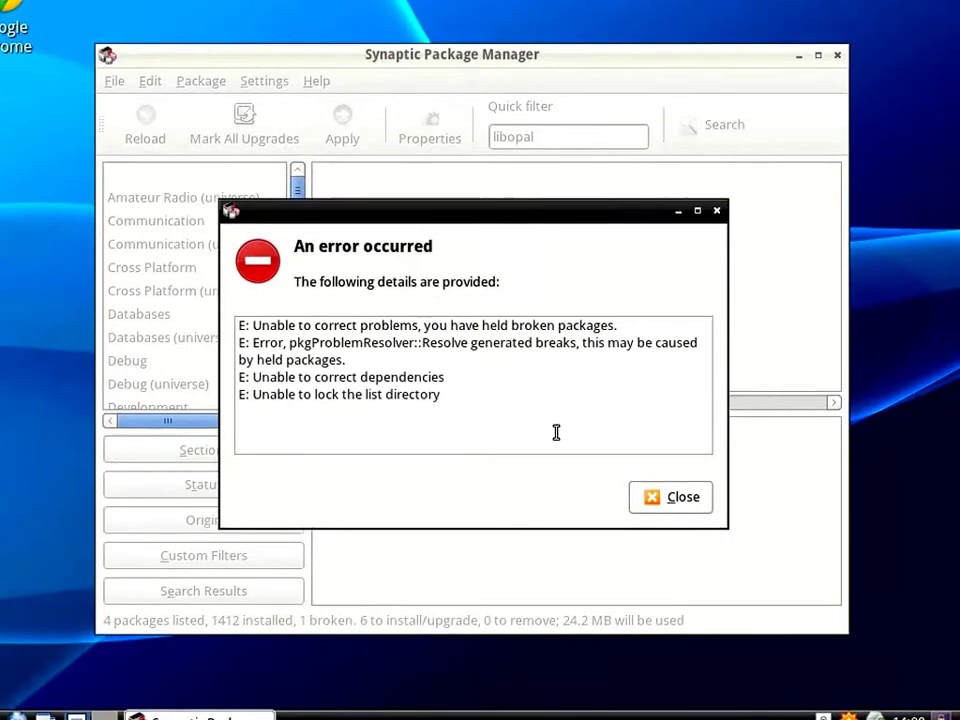
pyautogui.click(667, 497)
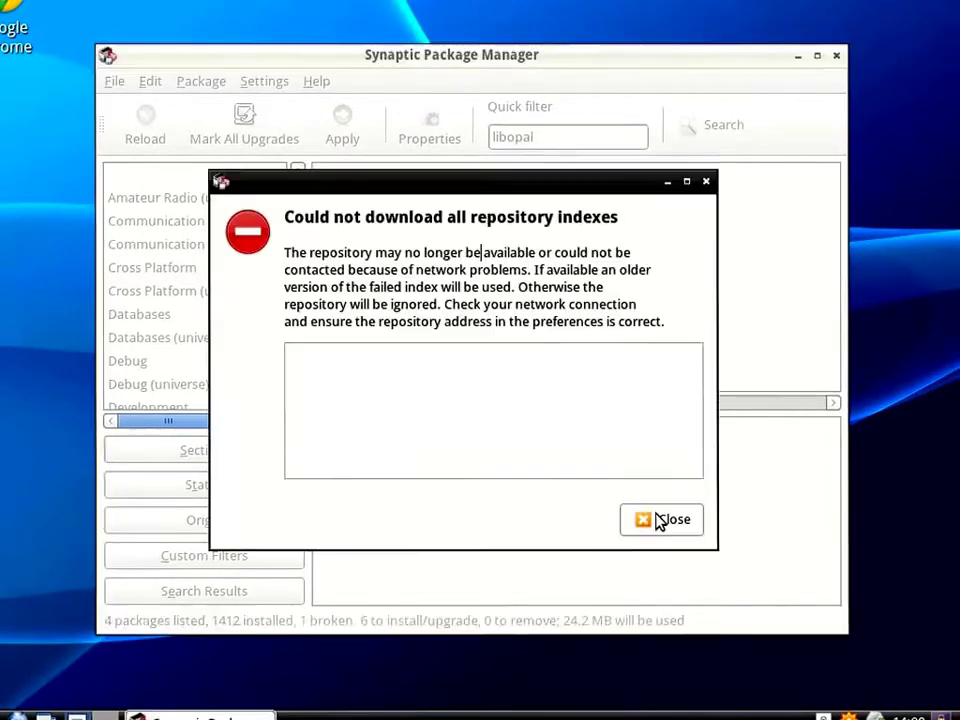
pyautogui.click(659, 521)
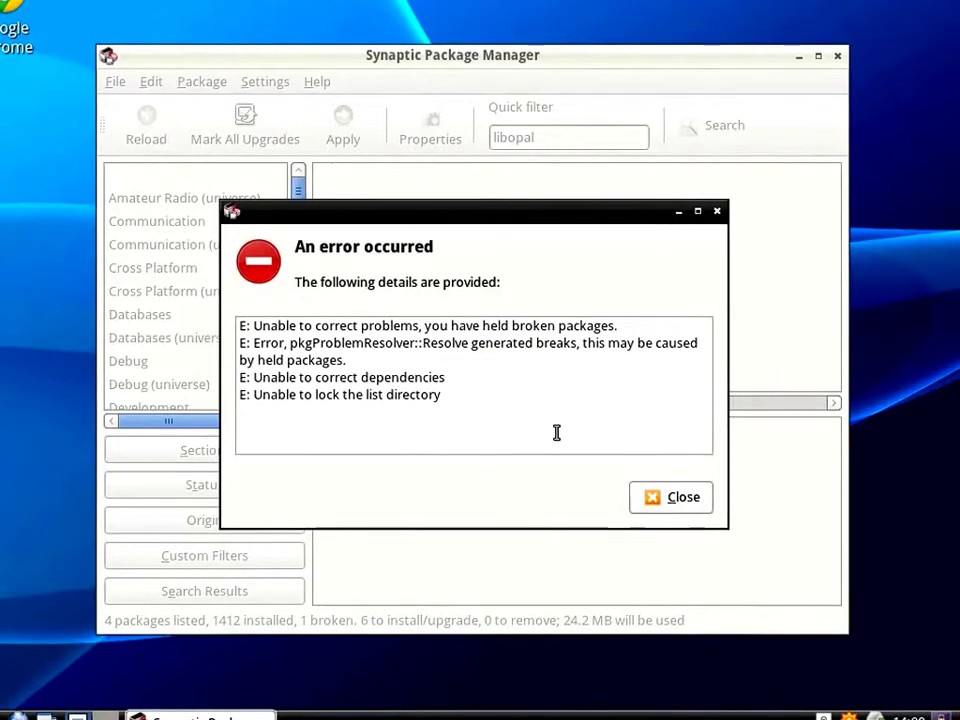
pyautogui.click(667, 497)
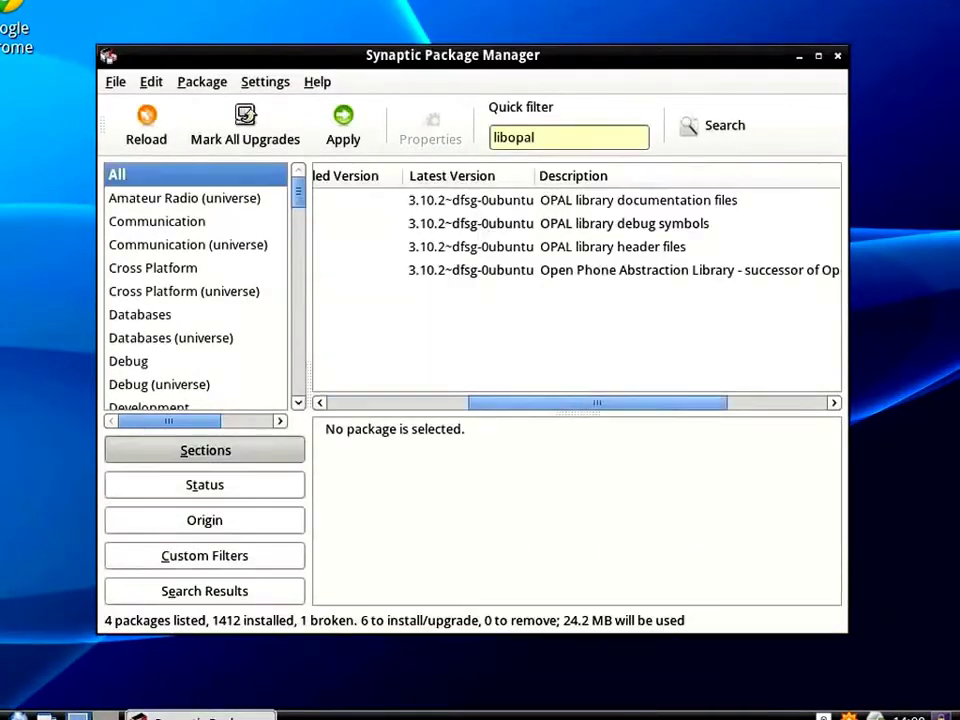
# Quit the package manager and discard the marked changes.
pyautogui.moveTo(597, 403); pyautogui.dragTo(225, 200)
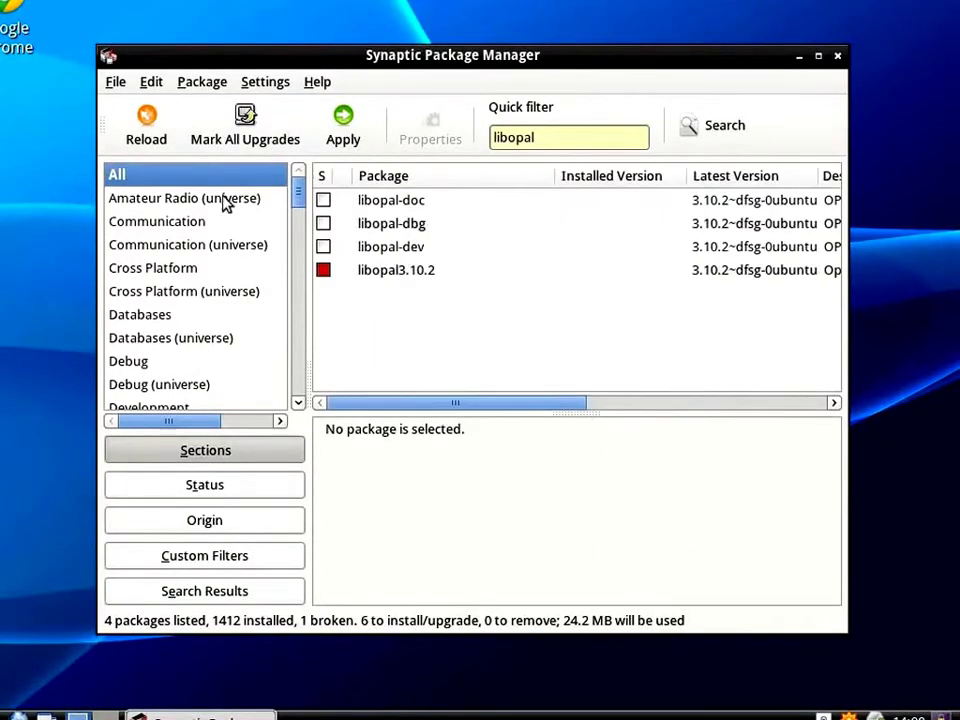
pyautogui.click(115, 83)
pyautogui.click(150, 279)
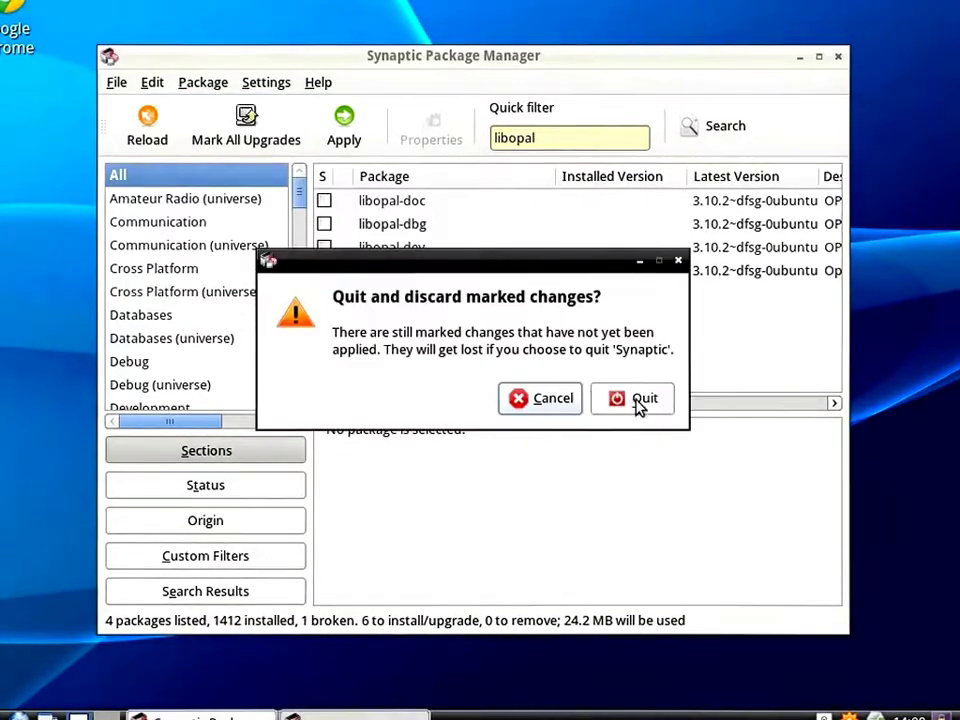
pyautogui.click(640, 400)
# Open XTerm and try to install GNOME with "sudo apt-get install gnome", entering the account password for sudo.
pyautogui.click(19, 716)
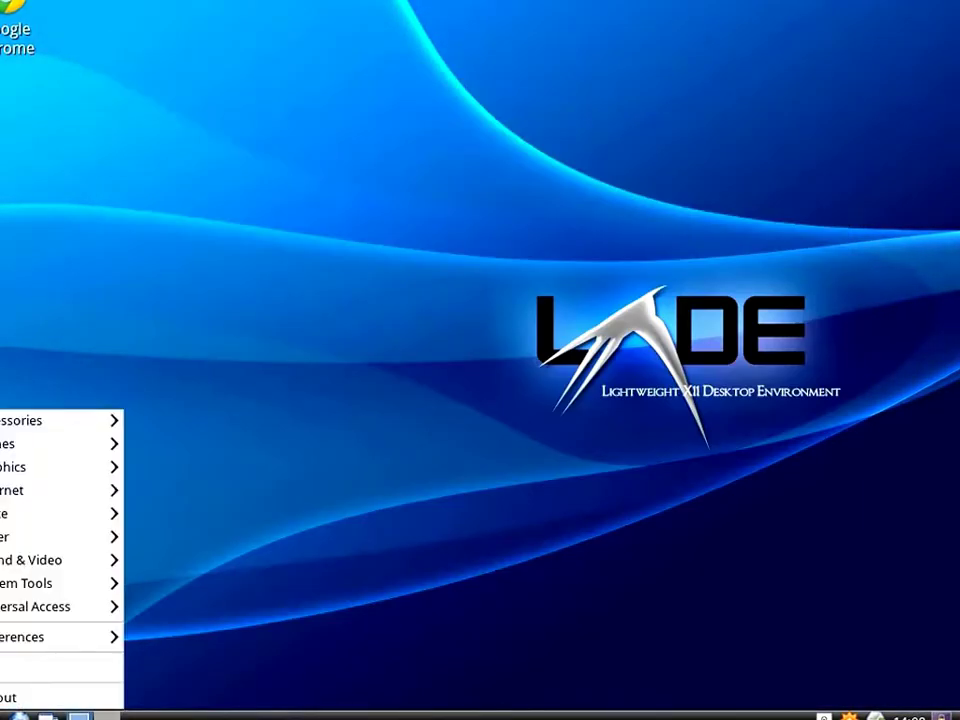
pyautogui.moveTo(47, 584)
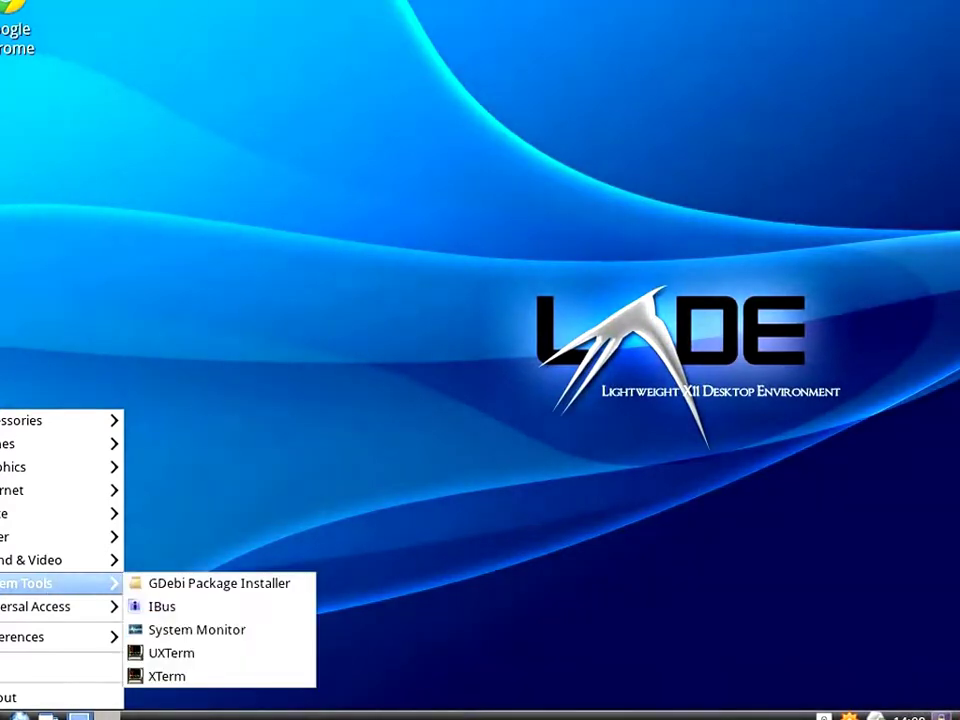
pyautogui.click(191, 677)
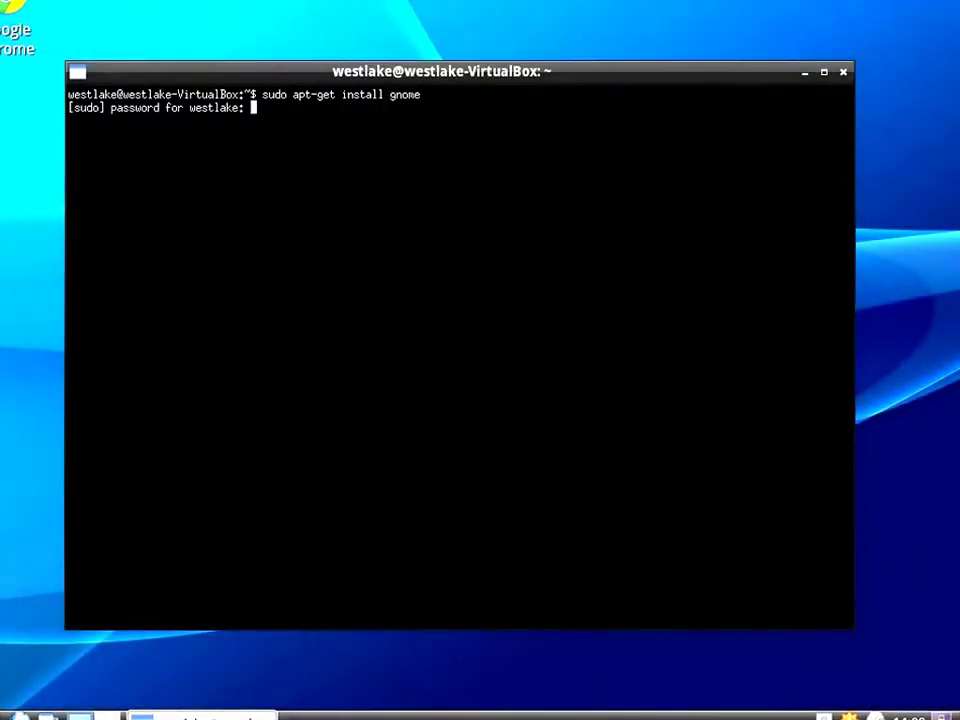
pyautogui.press('Return')
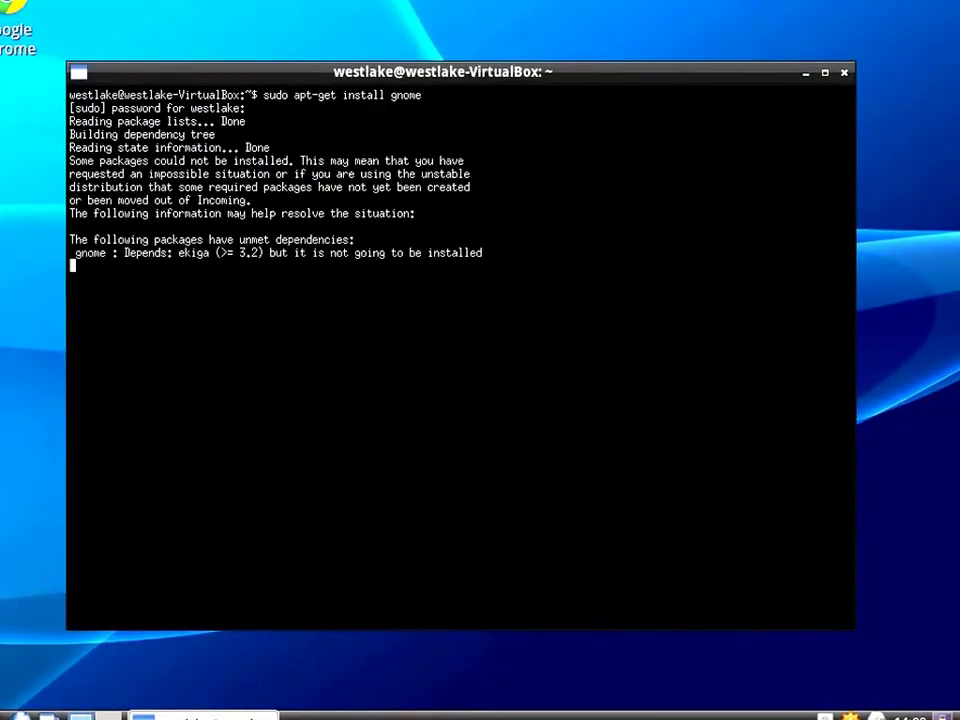
# Show ekiga's package details with "apt-cache show ekiga", and retry the GNOME install with "sudo apt-get --ignore-hold install gnome".
pyautogui.write('apt-cache show ekiga')
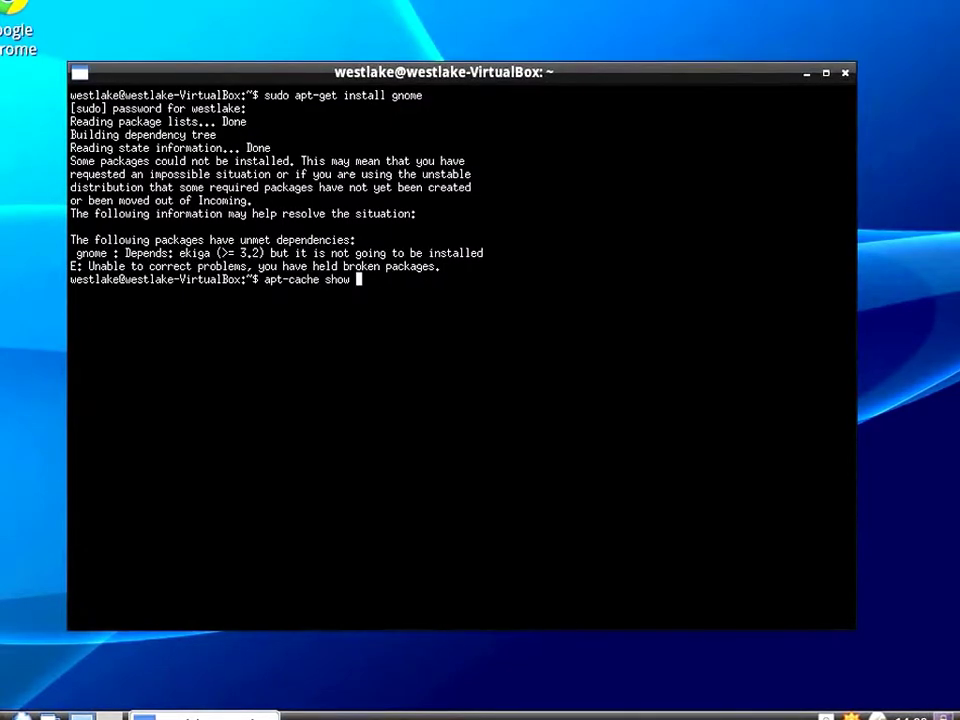
pyautogui.press('Return')
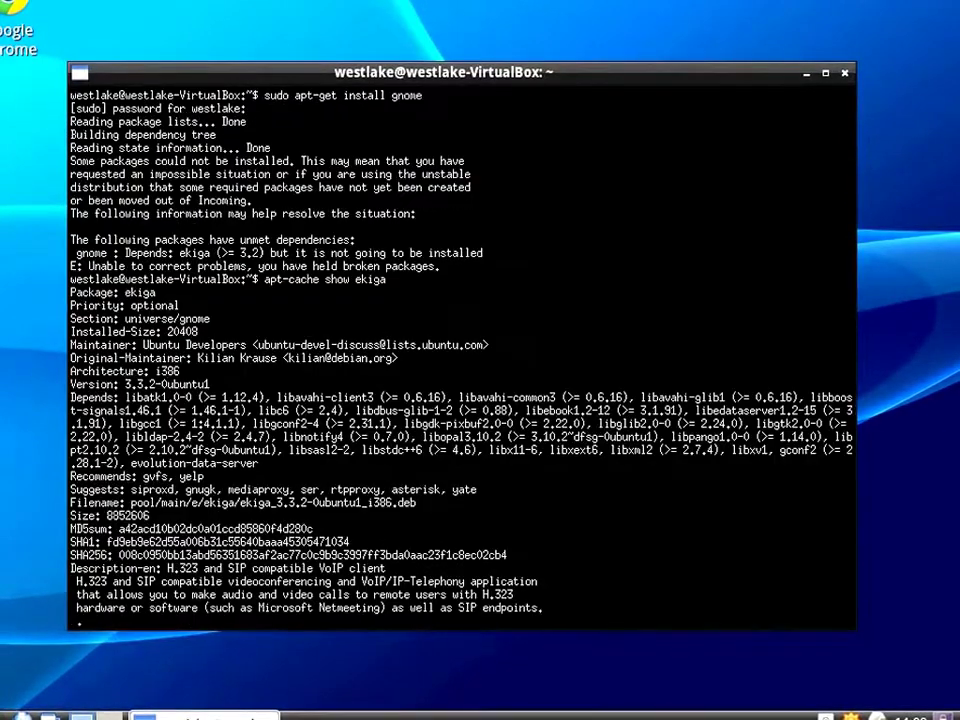
pyautogui.write('sudo apt-get --ignore-hold install gnome')
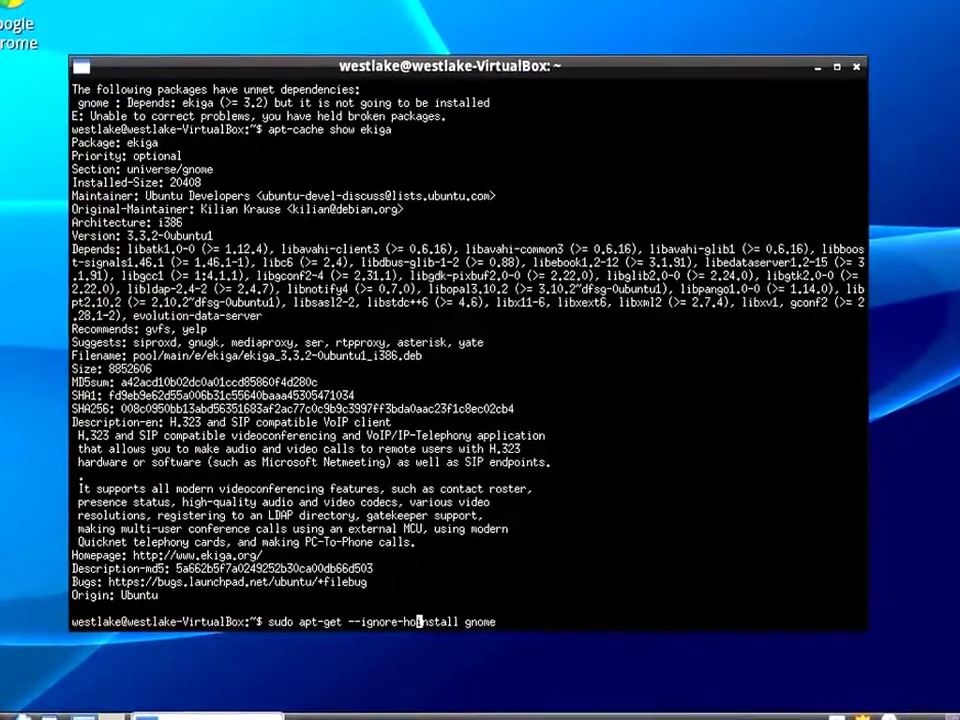
pyautogui.press('Return')
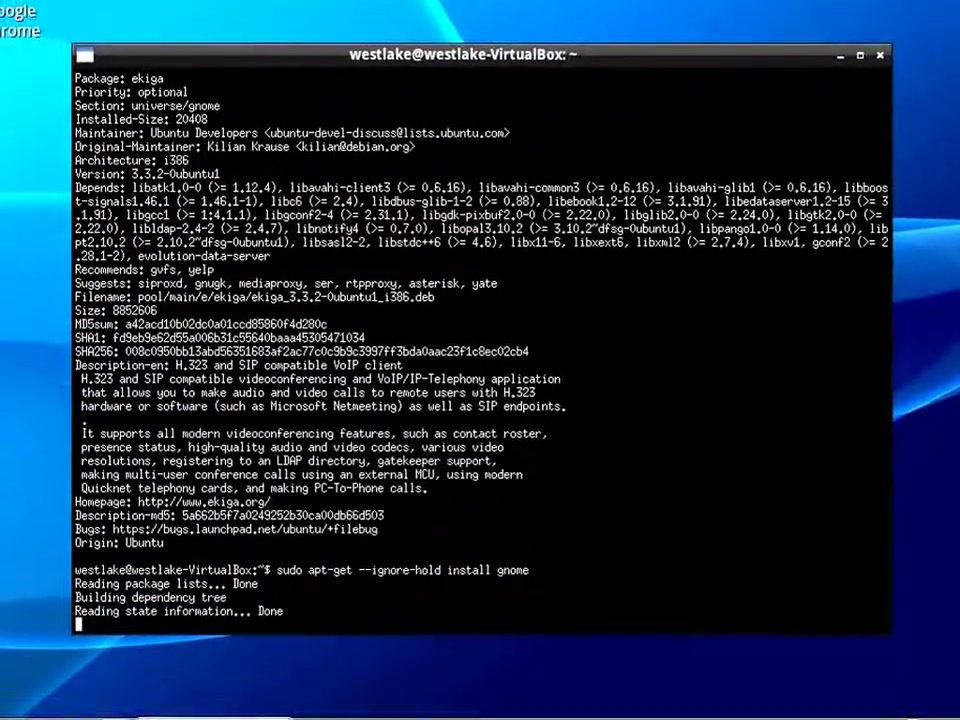
# Replace the --ignore-hold option with -u in the previous command and try "sudo apt-get -u install gnome".
pyautogui.press('Up')
pyautogui.press('Left')
pyautogui.press('Left')
pyautogui.press('Left')
pyautogui.press('Left')
pyautogui.press('Left')
pyautogui.press('Left')
pyautogui.press('Left')
pyautogui.press('Left')
pyautogui.press('Left')
pyautogui.press('Left')
pyautogui.press('Left')
pyautogui.press('Left')
pyautogui.press('Left')
pyautogui.press('Left')
pyautogui.press('BackSpace')
pyautogui.press('BackSpace')
pyautogui.press('BackSpace')
pyautogui.press('BackSpace')
pyautogui.press('BackSpace')
pyautogui.press('BackSpace')
pyautogui.press('BackSpace')
pyautogui.press('BackSpace')
pyautogui.press('BackSpace')
pyautogui.press('BackSpace')
pyautogui.press('BackSpace')
pyautogui.press('BackSpace')
pyautogui.write('u')
pyautogui.press('Return')
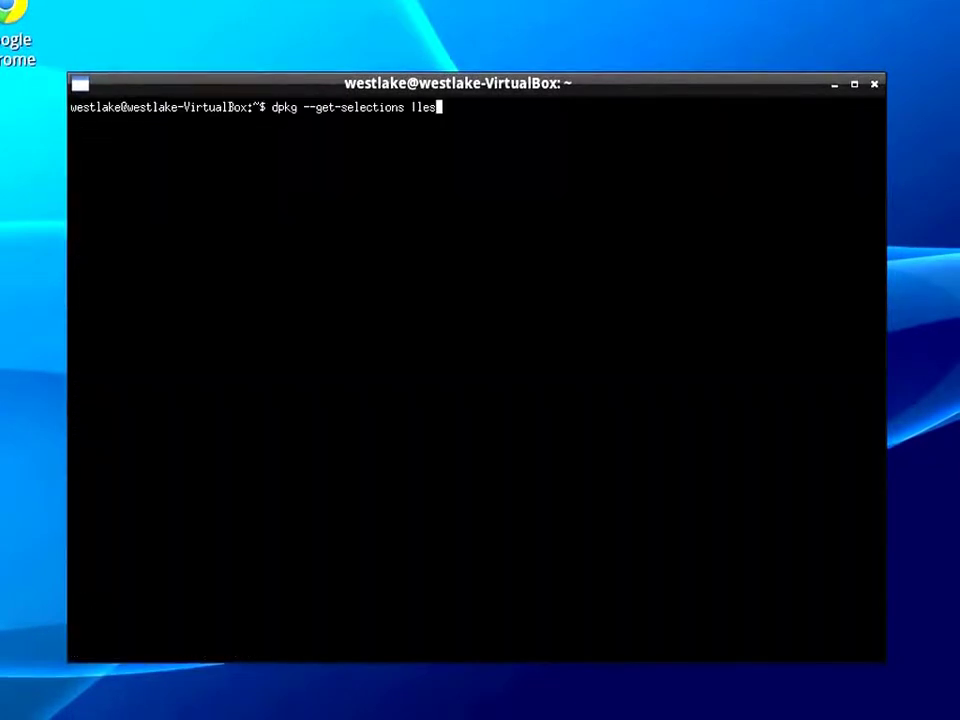
# List the installed package selections with "dpkg --get-selections |less" and quit the pager.
pyautogui.write('selections |les')
pyautogui.press('Return')
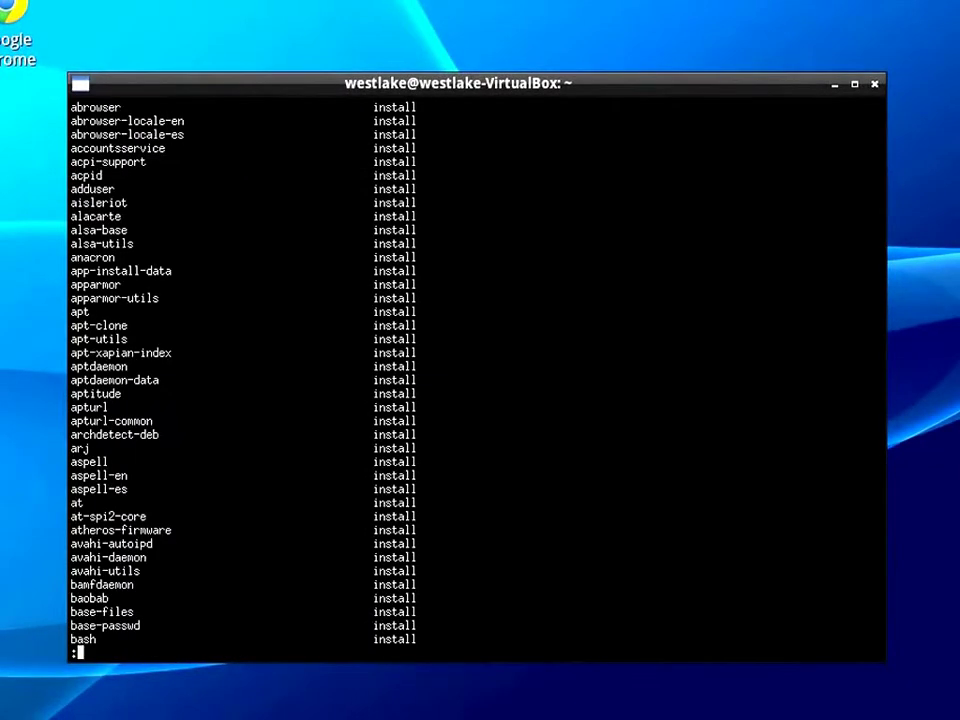
pyautogui.press('q')
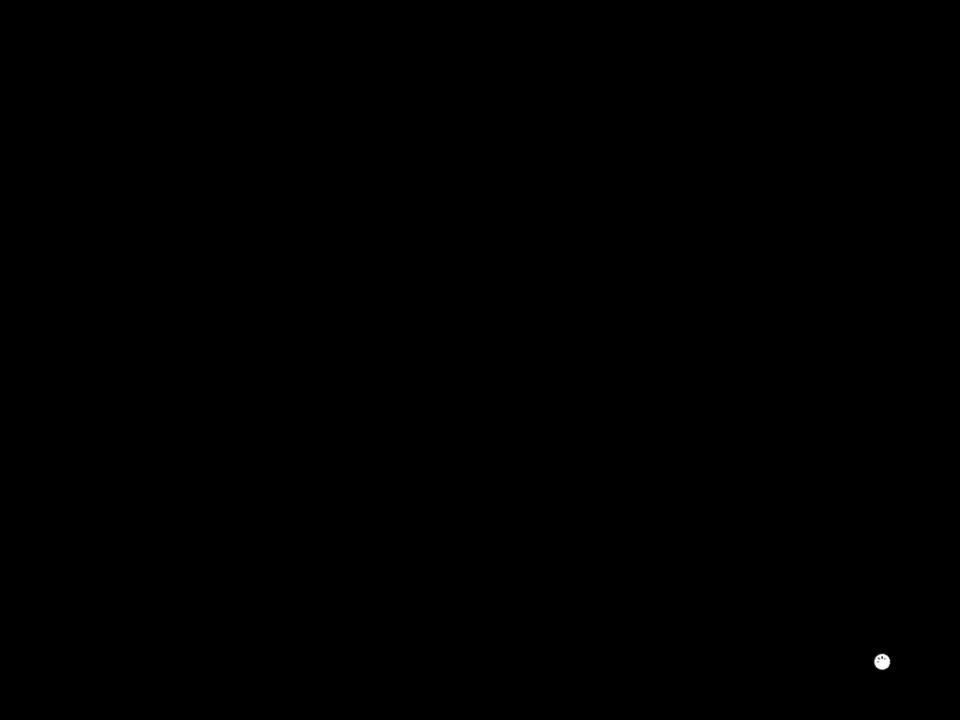
# Switch to the second text console and run "sudo apt-cache show ekiga" to query the package details.
pyautogui.hotkey('ctrl', 'alt', 'F2')
pyautogui.press('Return')
pyautogui.press('Return')
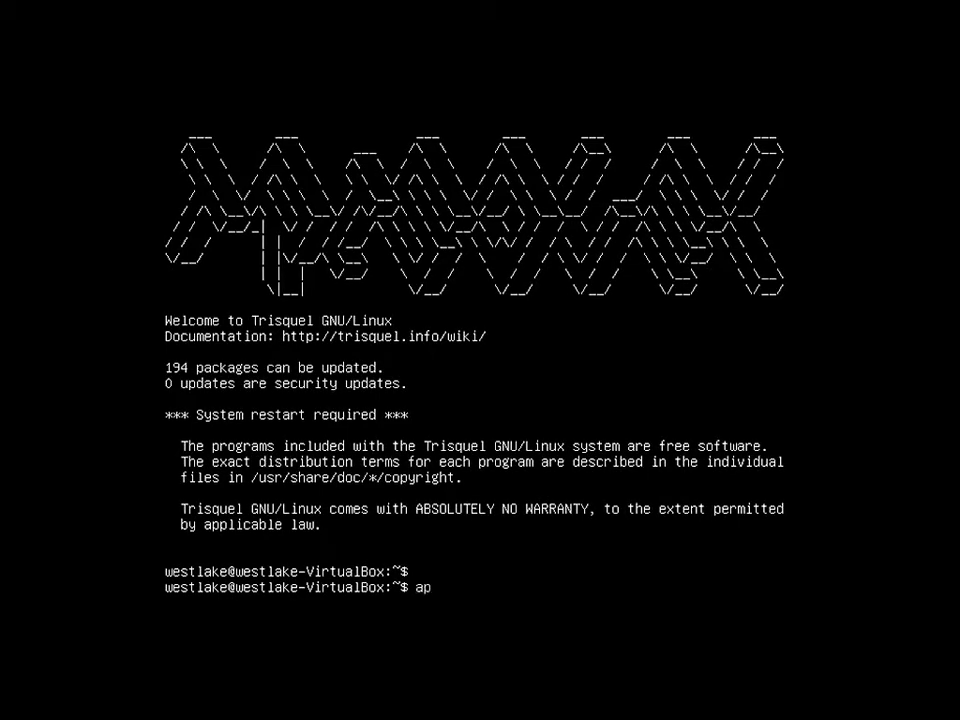
pyautogui.write('sudo apt-cache show')
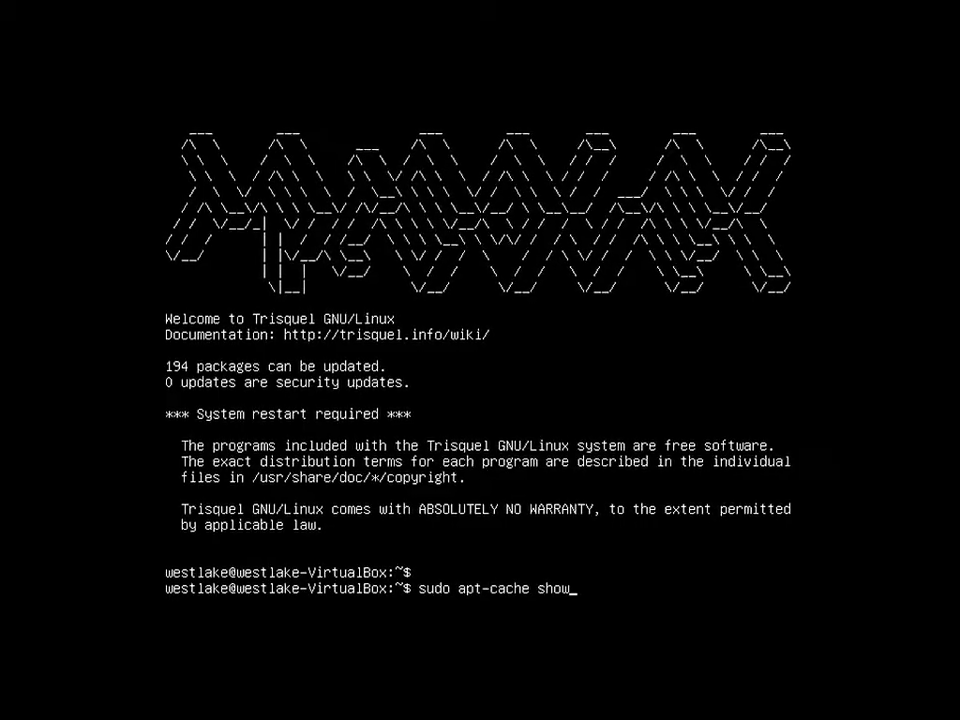
pyautogui.write(' ekiga')
pyautogui.press('Return')
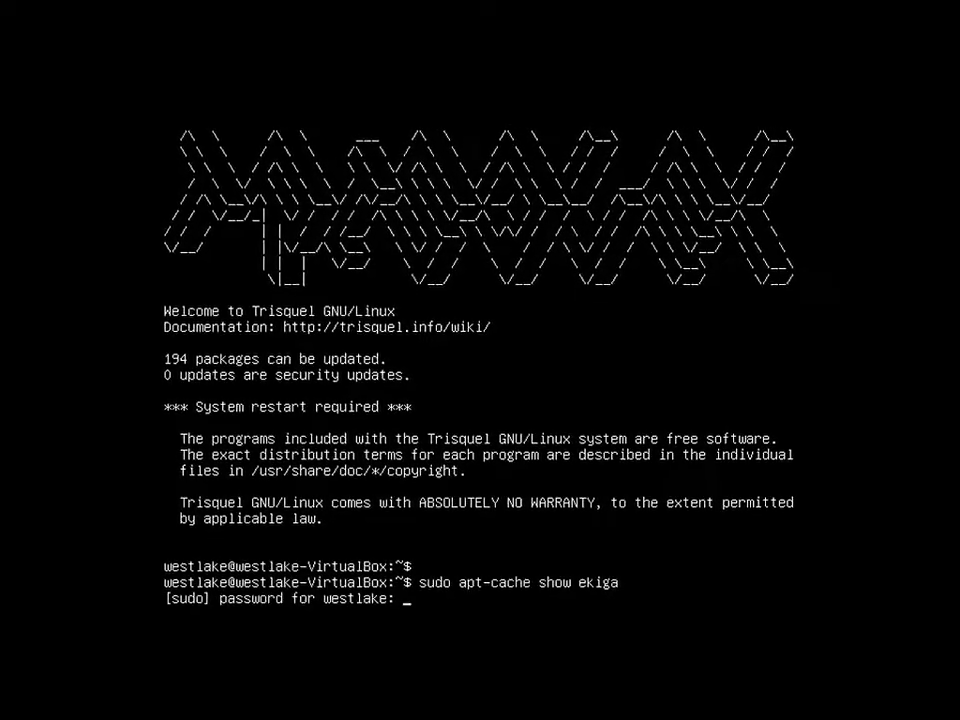